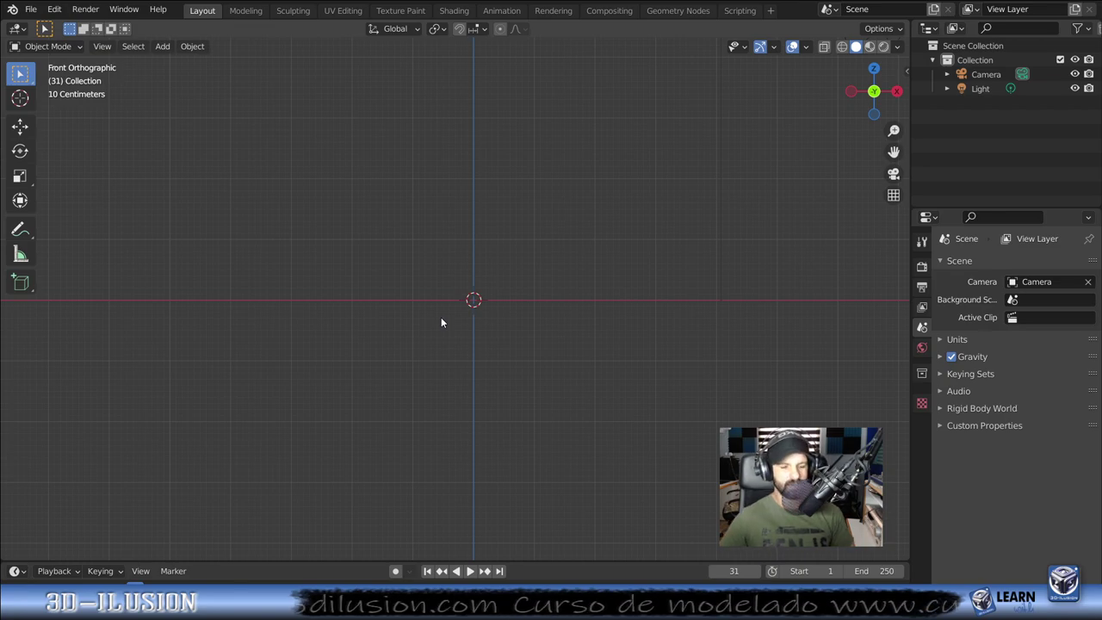
Step: Add a cylinder at the origin and scale it down to 0.34
{"action": "key", "text": "shift+a"}
{"action": "left_click", "coordinate": [503, 389]}
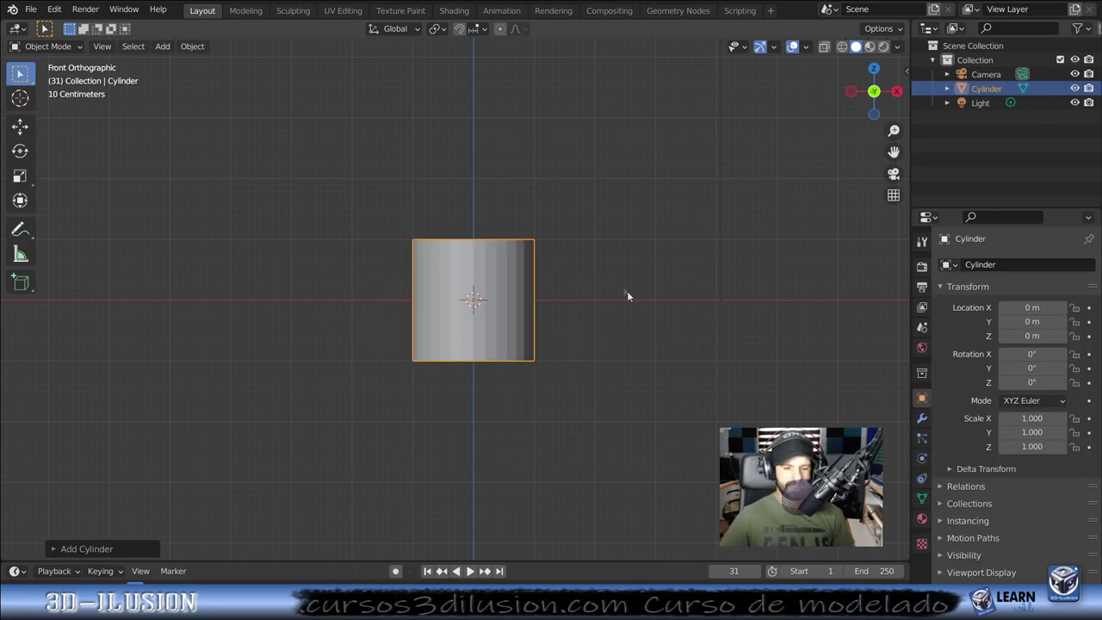
{"action": "key", "text": "s"}
{"action": "left_click", "coordinate": [569, 303]}
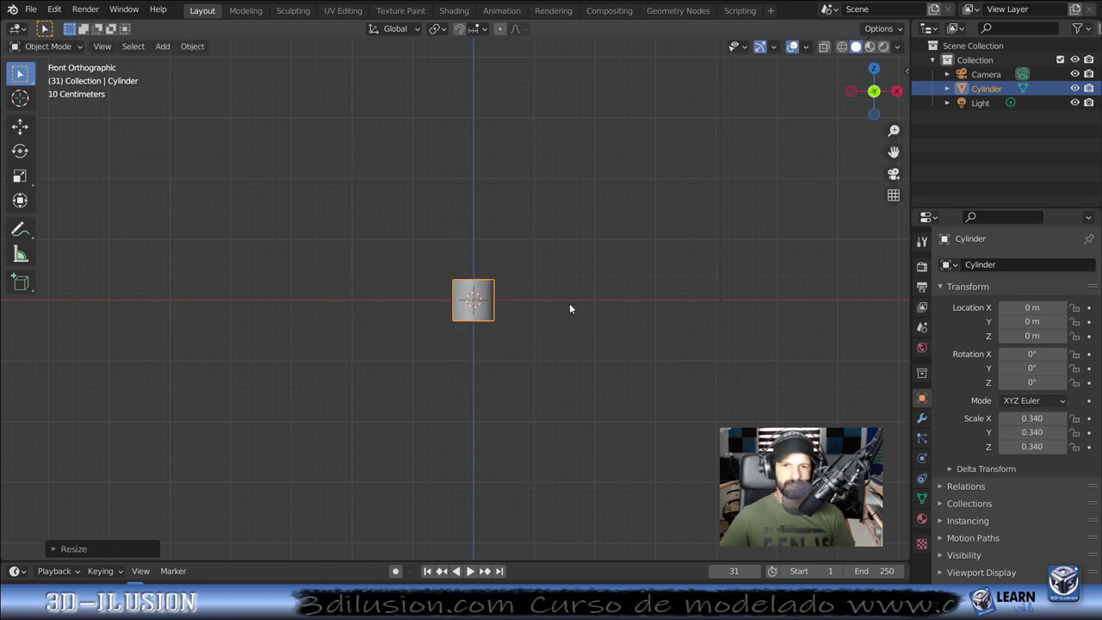
Step: Stretch the cylinder to 2.91 along Z and enter Edit Mode
{"action": "key", "text": "s"}
{"action": "key", "text": "z"}
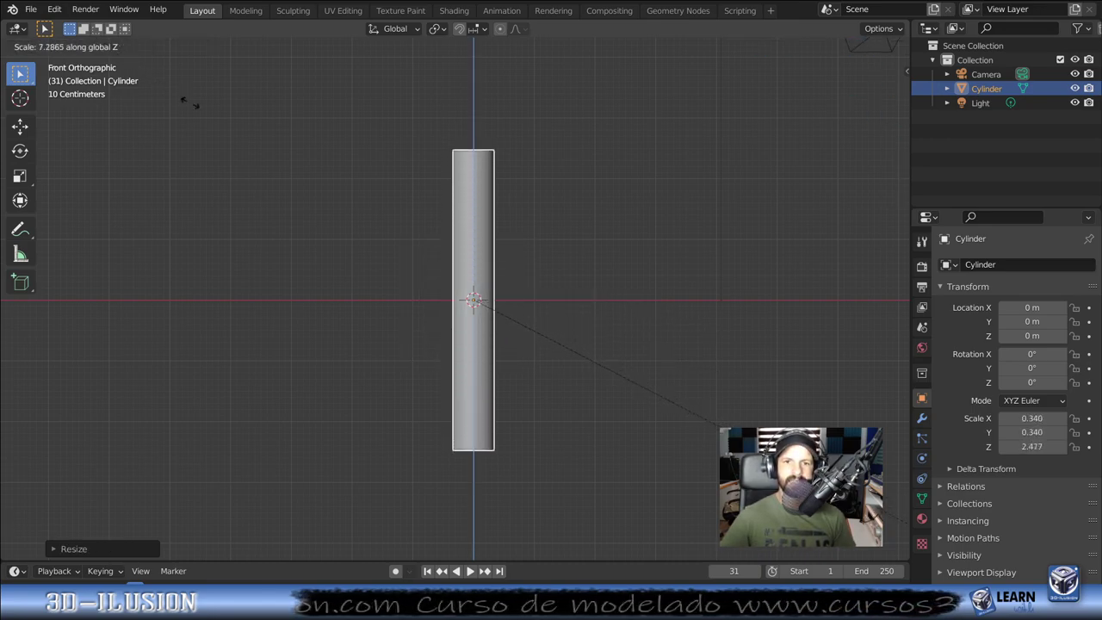
{"action": "left_click", "coordinate": [283, 182]}
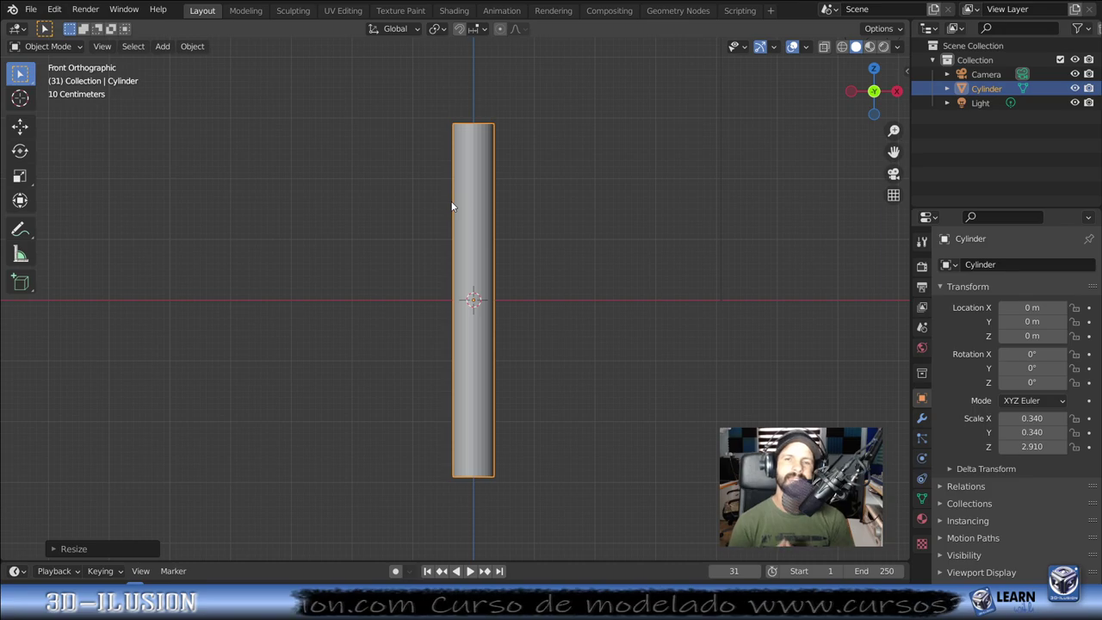
{"action": "key", "text": "Tab"}
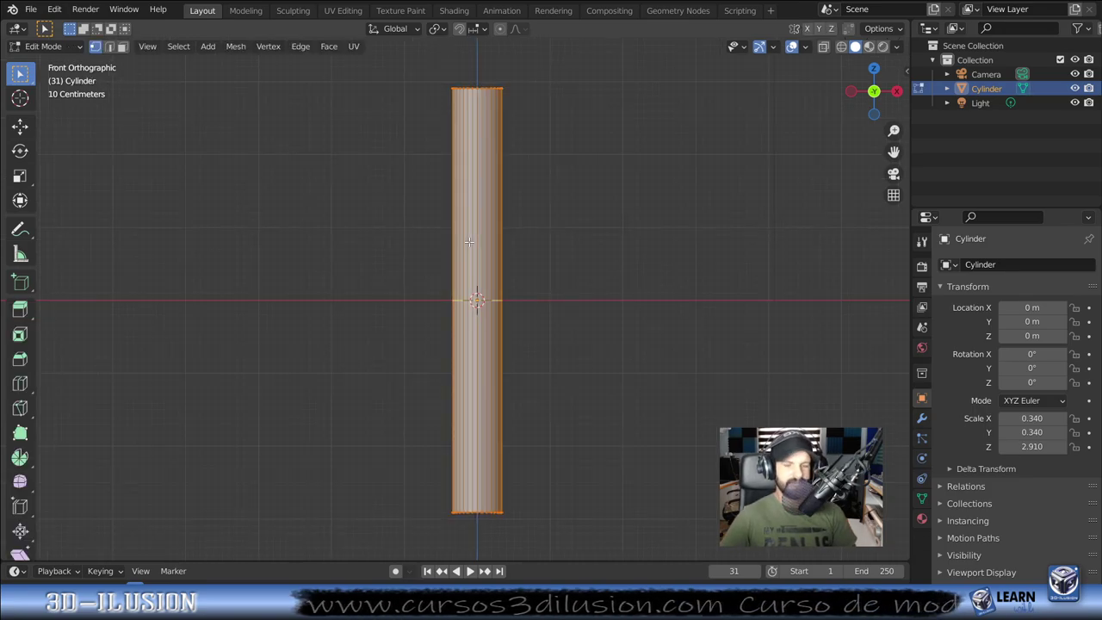
Step: Add five evenly spaced loop cuts to the cylinder
{"action": "scroll", "coordinate": [468, 242], "scroll_direction": "up", "scroll_amount": 1}
{"action": "scroll", "coordinate": [469, 242], "scroll_direction": "up", "scroll_amount": 1}
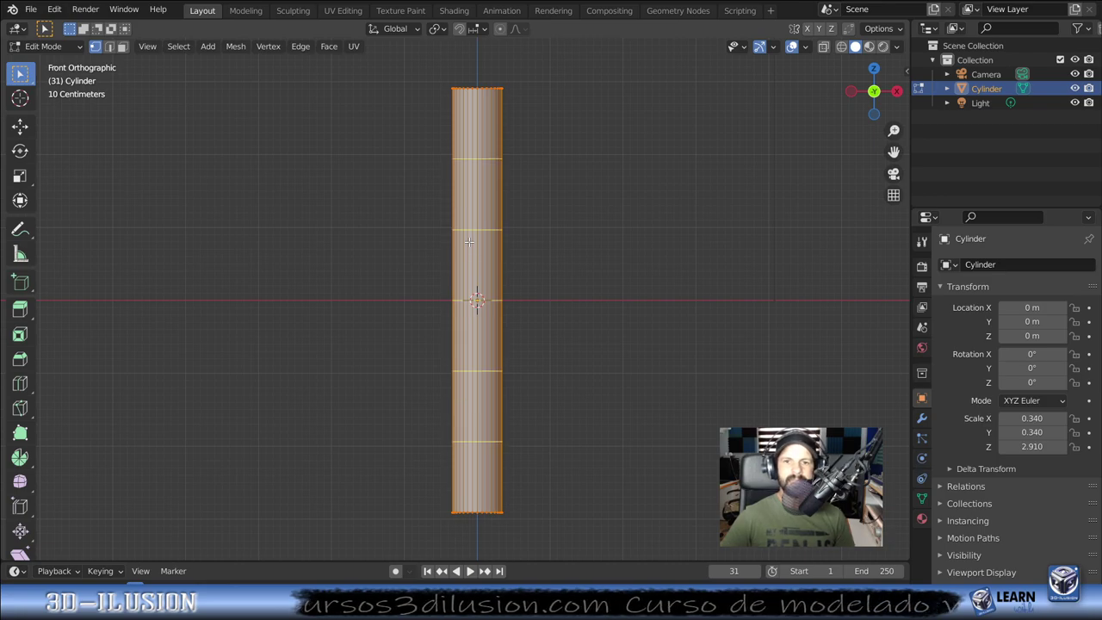
{"action": "left_click", "coordinate": [468, 242]}
{"action": "right_click", "coordinate": [469, 242]}
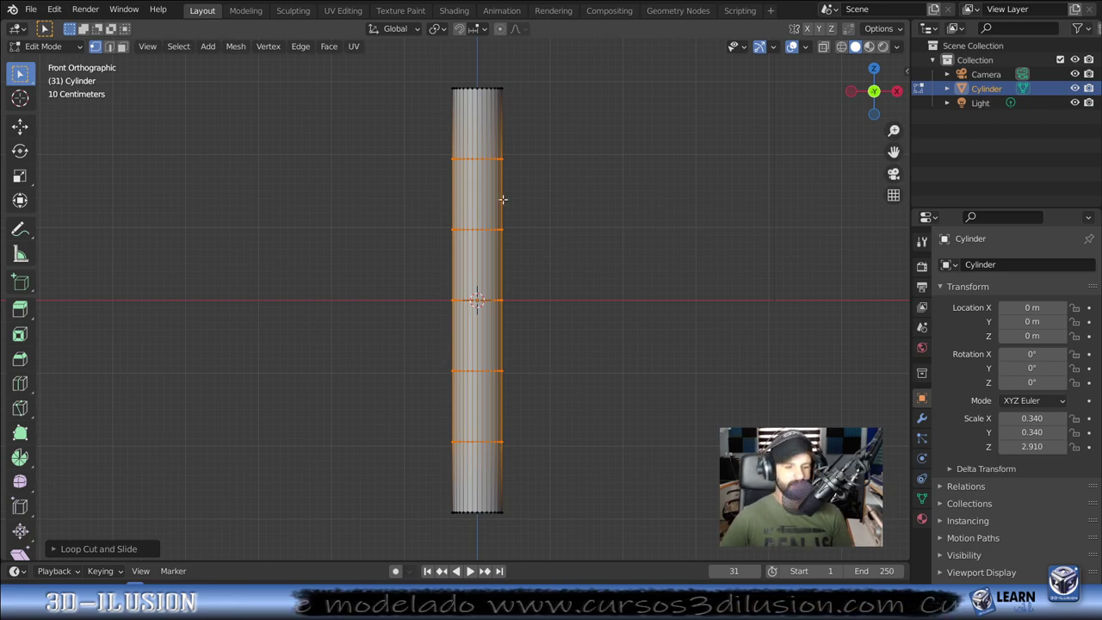
Step: Duplicate the cylinder and place the copy to the right at X 3.04 m
{"action": "key", "text": "a"}
{"action": "middle_click_drag", "start_coordinate": [512, 228], "coordinate": [419, 217], "text": "shift"}
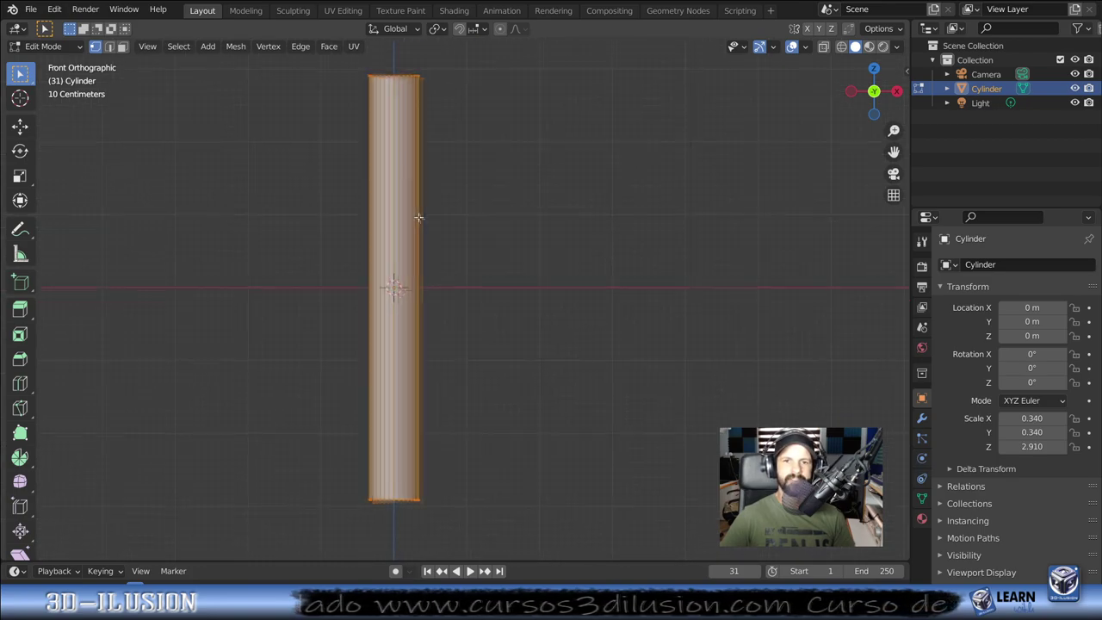
{"action": "key", "text": "Tab"}
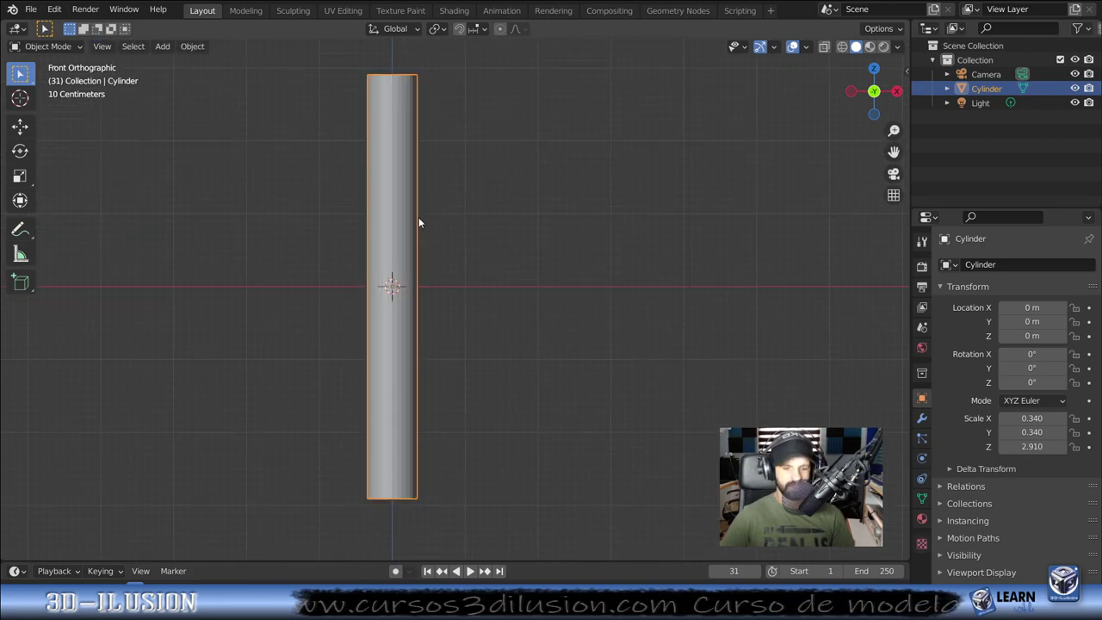
{"action": "key", "text": "shift+d"}
{"action": "left_click", "coordinate": [640, 226]}
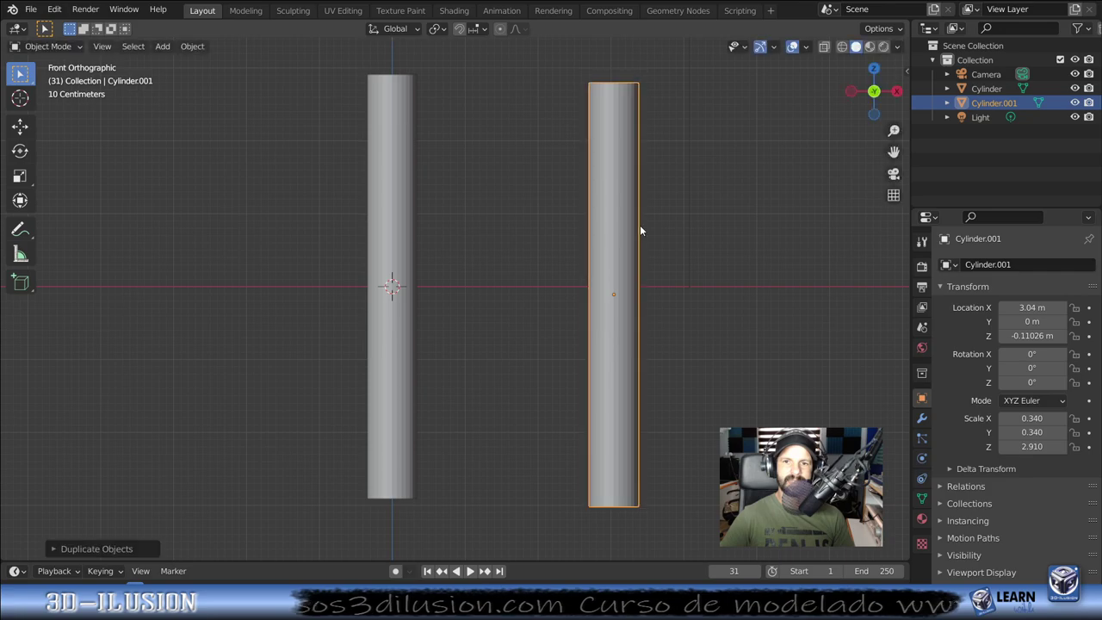
Step: Cut eight evenly spaced edge loops into the left cylinder and return to Object Mode
{"action": "left_click", "coordinate": [409, 258]}
{"action": "key", "text": "Tab"}
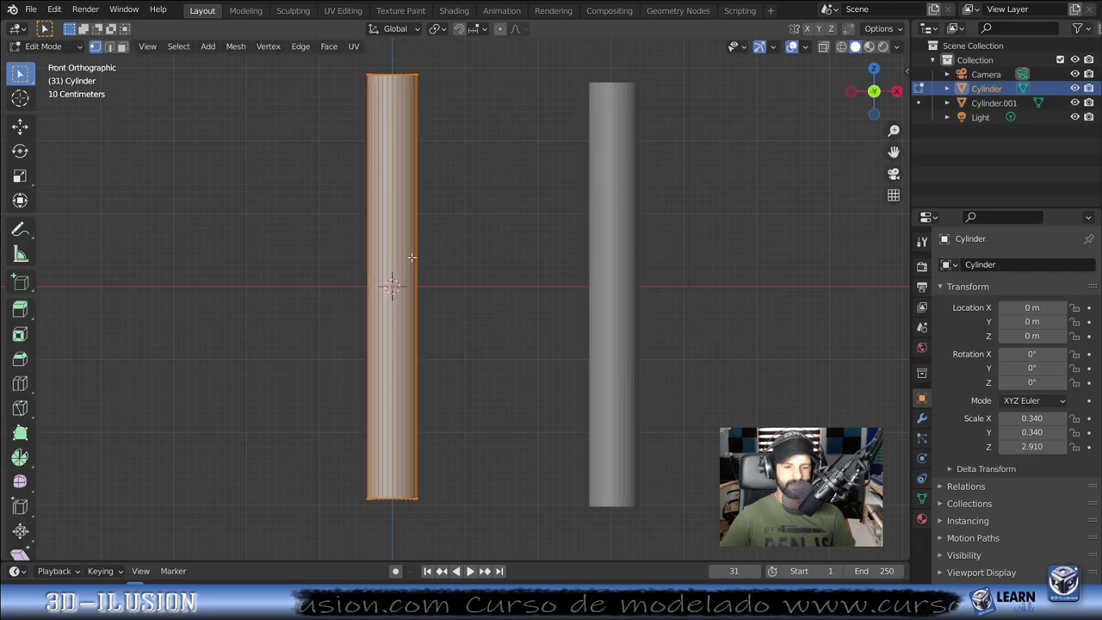
{"action": "key", "text": "ctrl+r"}
{"action": "scroll", "coordinate": [412, 256], "scroll_direction": "up", "scroll_amount": 7}
{"action": "left_click", "coordinate": [411, 257]}
{"action": "right_click", "coordinate": [411, 257]}
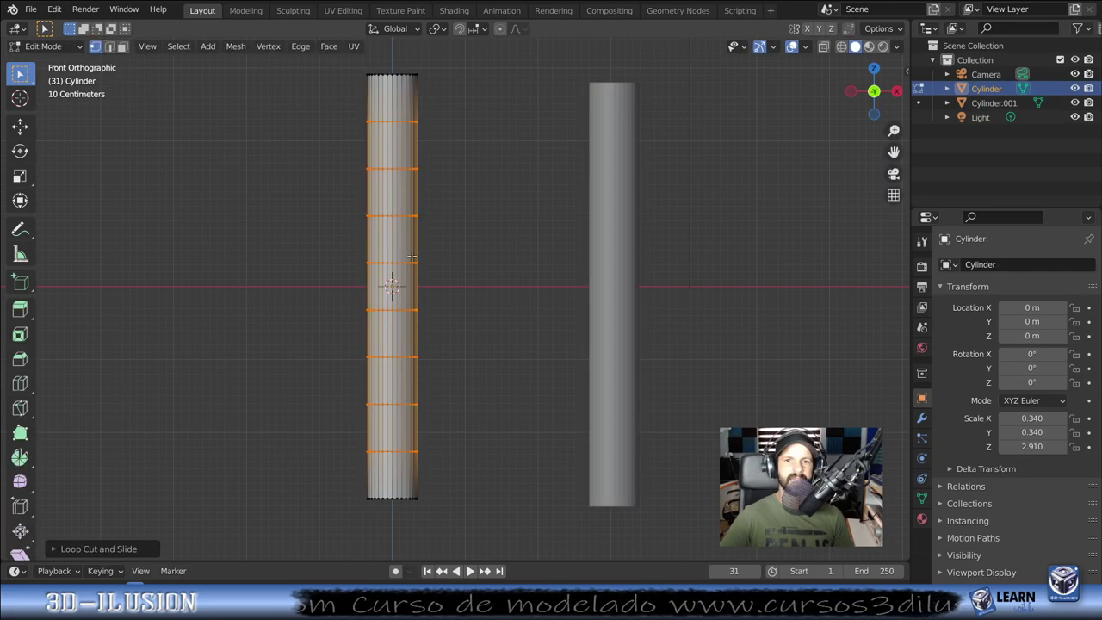
{"action": "key", "text": "Tab"}
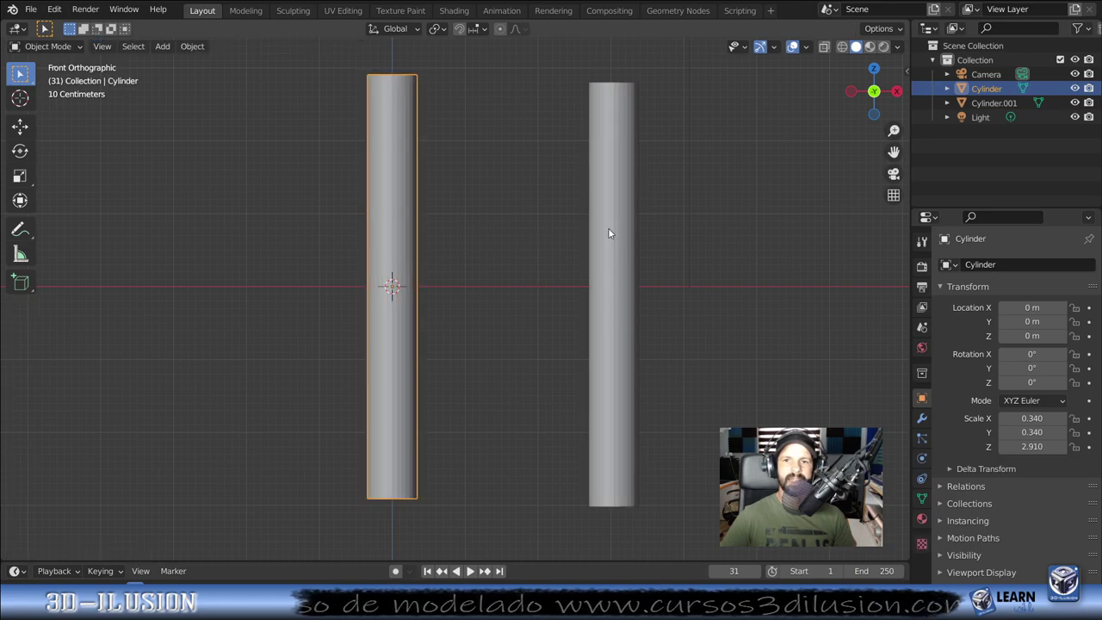
Step: Recentre the view on both cylinders and reselect the left cylinder
{"action": "left_click", "coordinate": [608, 228]}
{"action": "mouse_move", "coordinate": [595, 269]}
{"action": "middle_mouse_down", "text": "shift"}
{"action": "mouse_move", "coordinate": [726, 231]}
{"action": "mouse_move", "coordinate": [631, 262]}
{"action": "middle_mouse_up", "text": "shift"}
{"action": "left_click", "coordinate": [488, 228]}
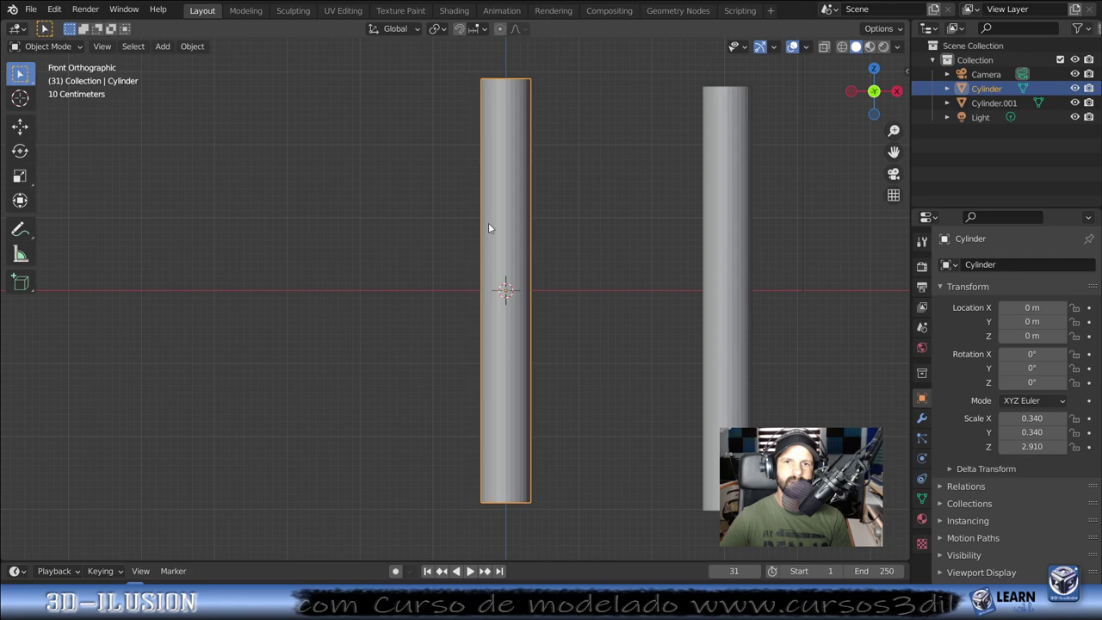
{"action": "key", "text": "shift+a"}
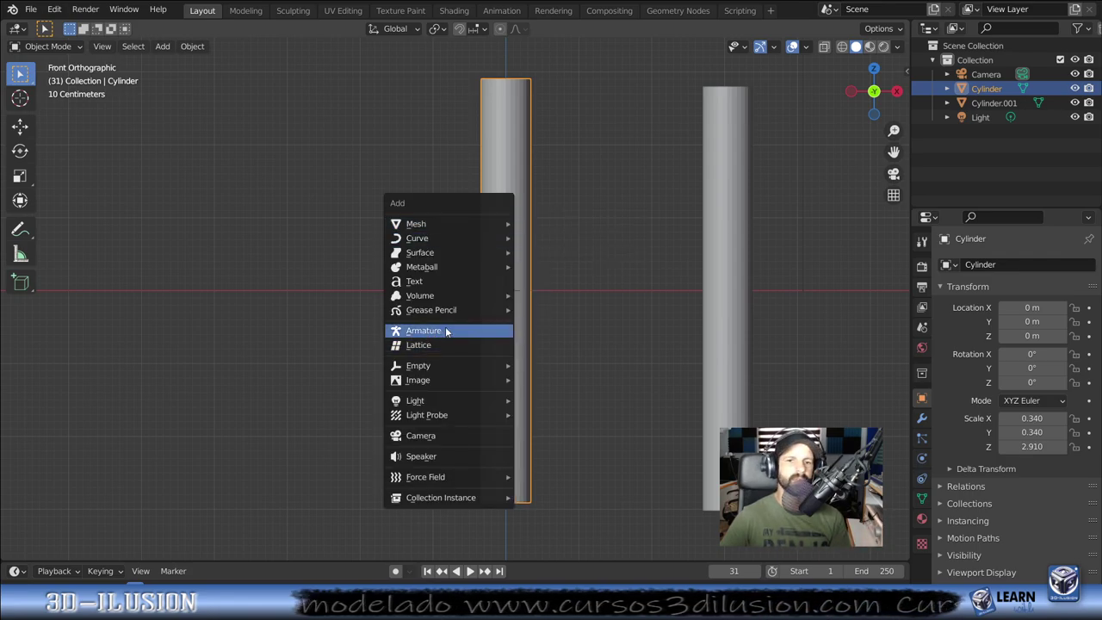
Step: Add an armature and turn on In Front and Names in its viewport display
{"action": "left_click", "coordinate": [414, 331]}
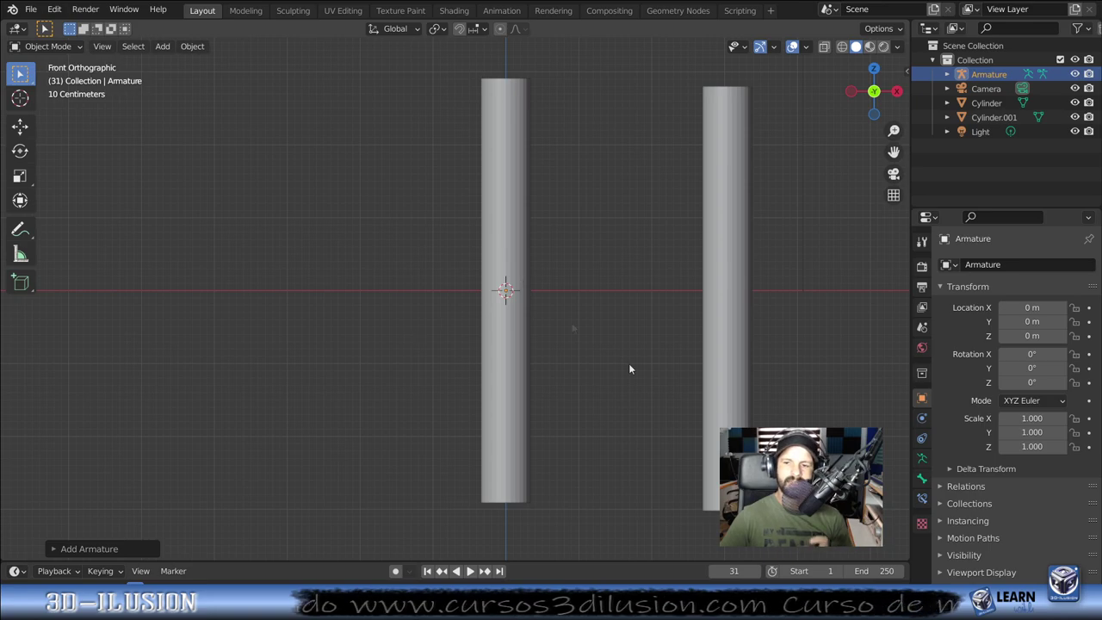
{"action": "left_click", "coordinate": [922, 459]}
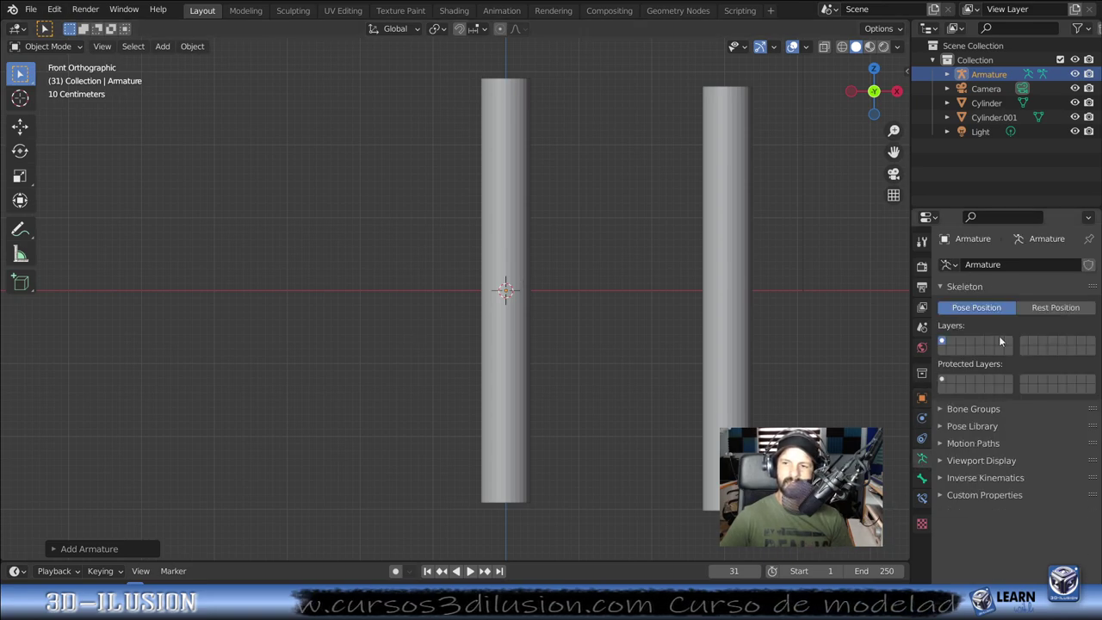
{"action": "left_click", "coordinate": [940, 460]}
{"action": "scroll", "coordinate": [966, 525], "scroll_direction": "down", "scroll_amount": 1}
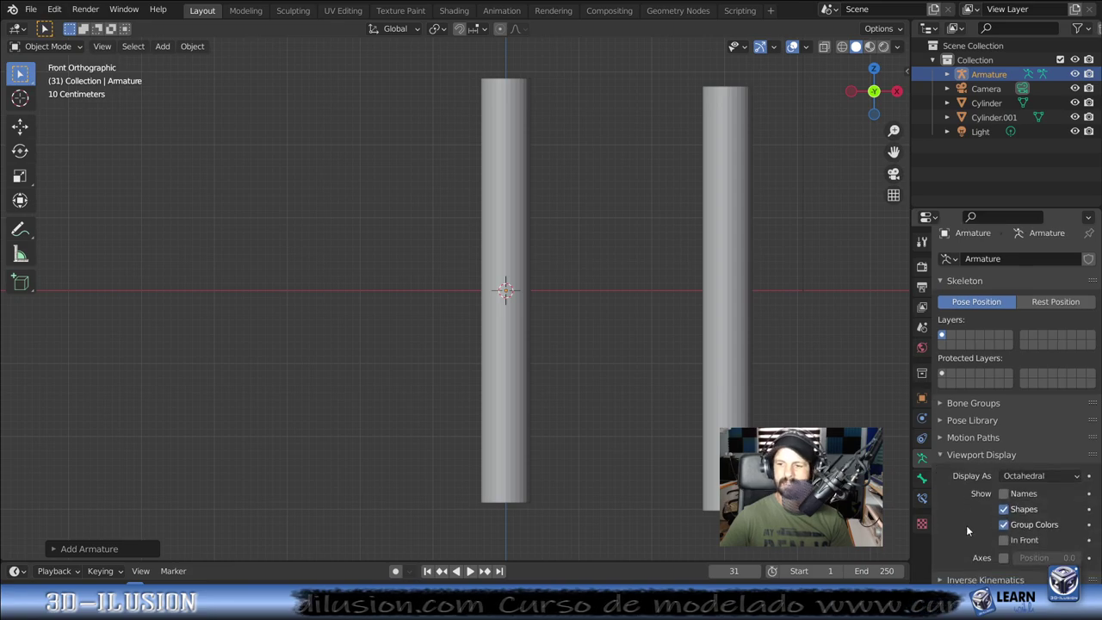
{"action": "left_click", "coordinate": [1009, 543]}
{"action": "left_click", "coordinate": [1003, 493]}
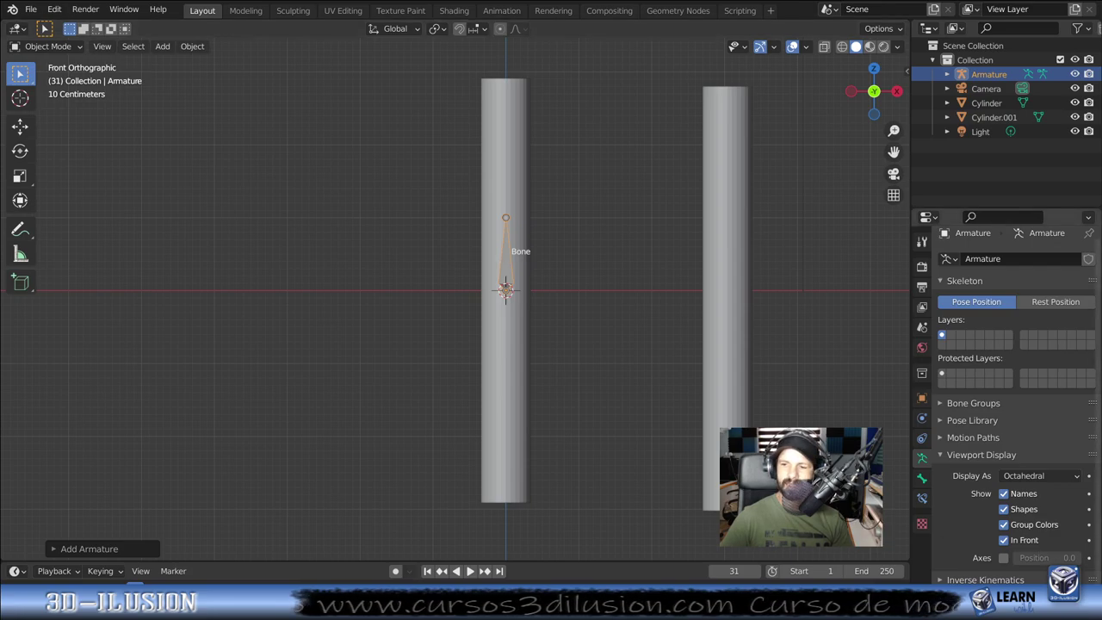
Step: Try the bone axes display, hide it again, and move the armature to the left cylinder's base
{"action": "left_click", "coordinate": [1005, 559]}
{"action": "mouse_move", "coordinate": [1033, 558]}
{"action": "left_mouse_down"}
{"action": "mouse_move", "coordinate": [1054, 558]}
{"action": "mouse_move", "coordinate": [1013, 558]}
{"action": "mouse_move", "coordinate": [1076, 558]}
{"action": "left_mouse_up"}
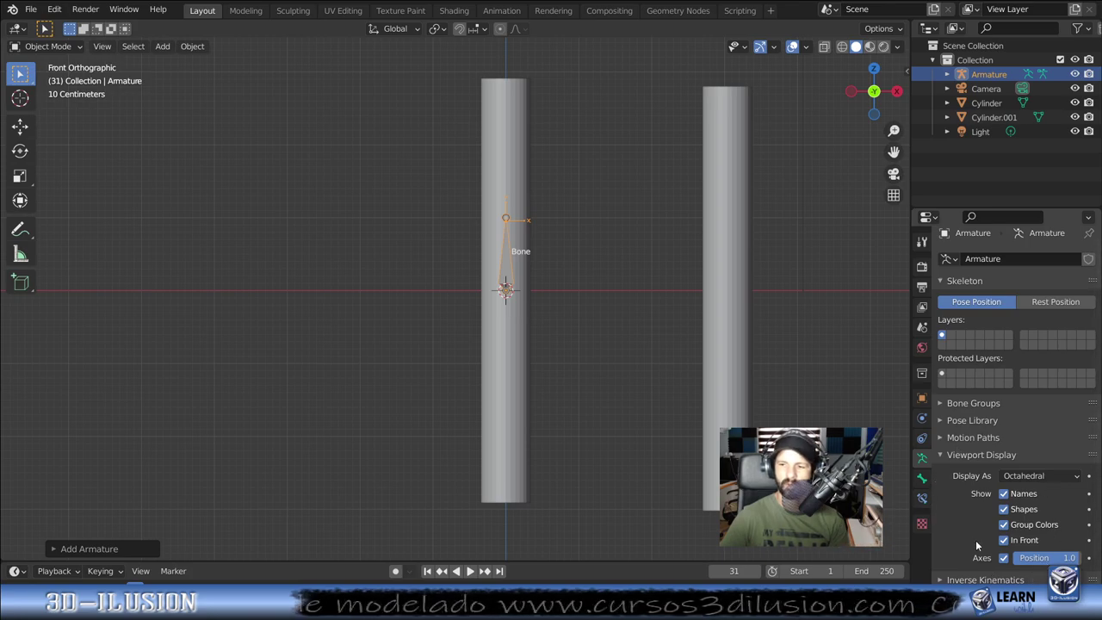
{"action": "mouse_move", "coordinate": [1071, 558]}
{"action": "left_mouse_down"}
{"action": "mouse_move", "coordinate": [1026, 557]}
{"action": "mouse_move", "coordinate": [1046, 558]}
{"action": "left_mouse_up"}
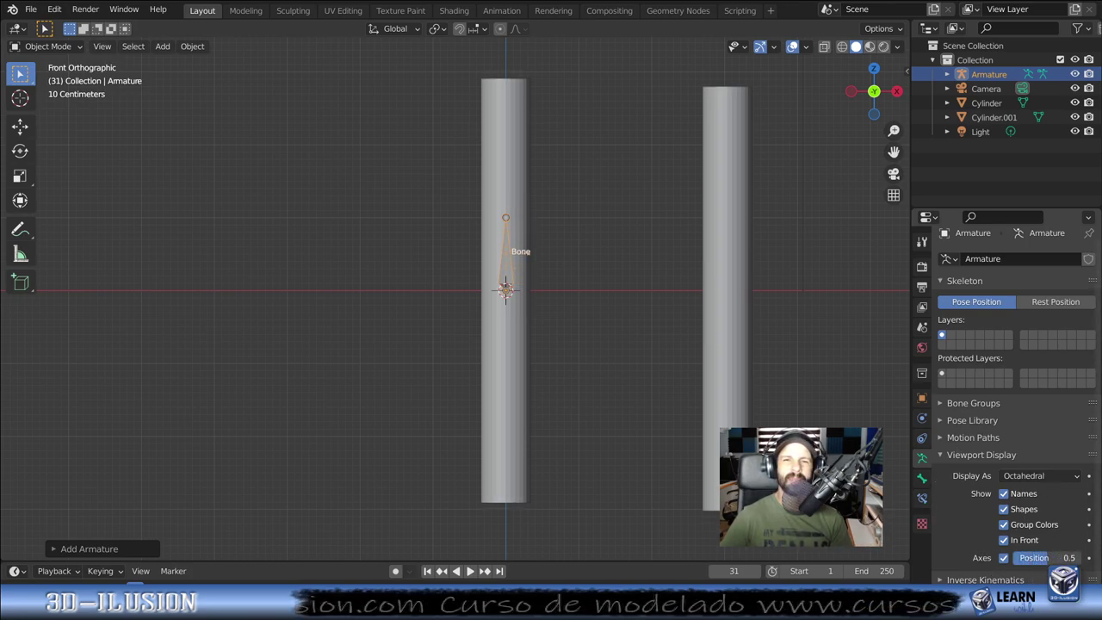
{"action": "mouse_move", "coordinate": [1046, 558]}
{"action": "left_mouse_down"}
{"action": "mouse_move", "coordinate": [1014, 558]}
{"action": "mouse_move", "coordinate": [1033, 557]}
{"action": "left_mouse_up"}
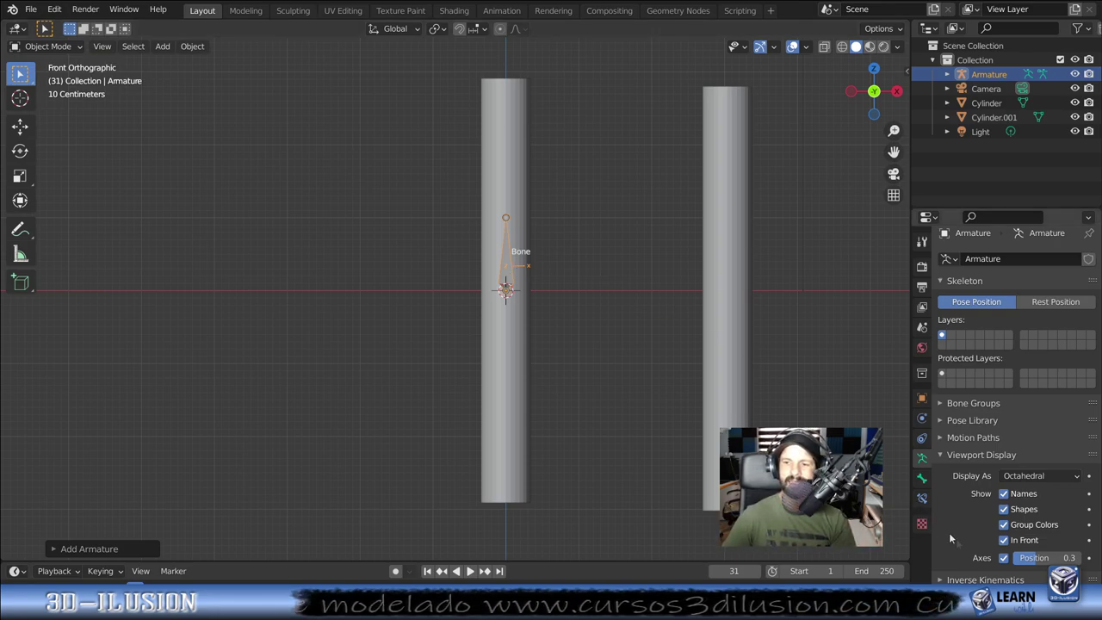
{"action": "left_click", "coordinate": [1004, 558]}
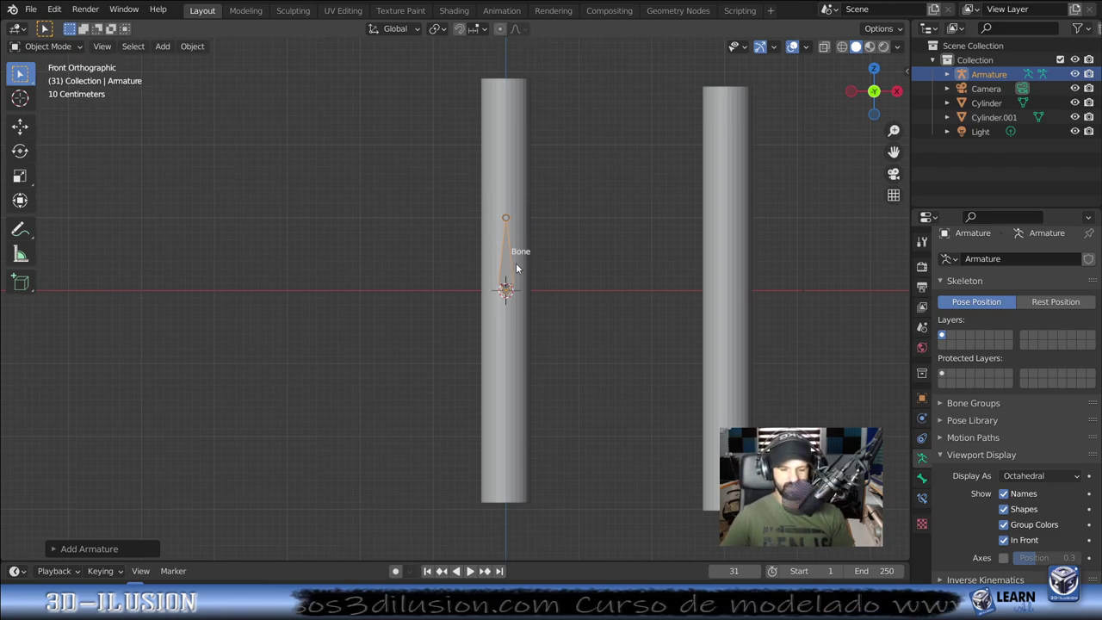
{"action": "left_click", "coordinate": [20, 126]}
{"action": "left_click_drag", "start_coordinate": [509, 245], "coordinate": [519, 444]}
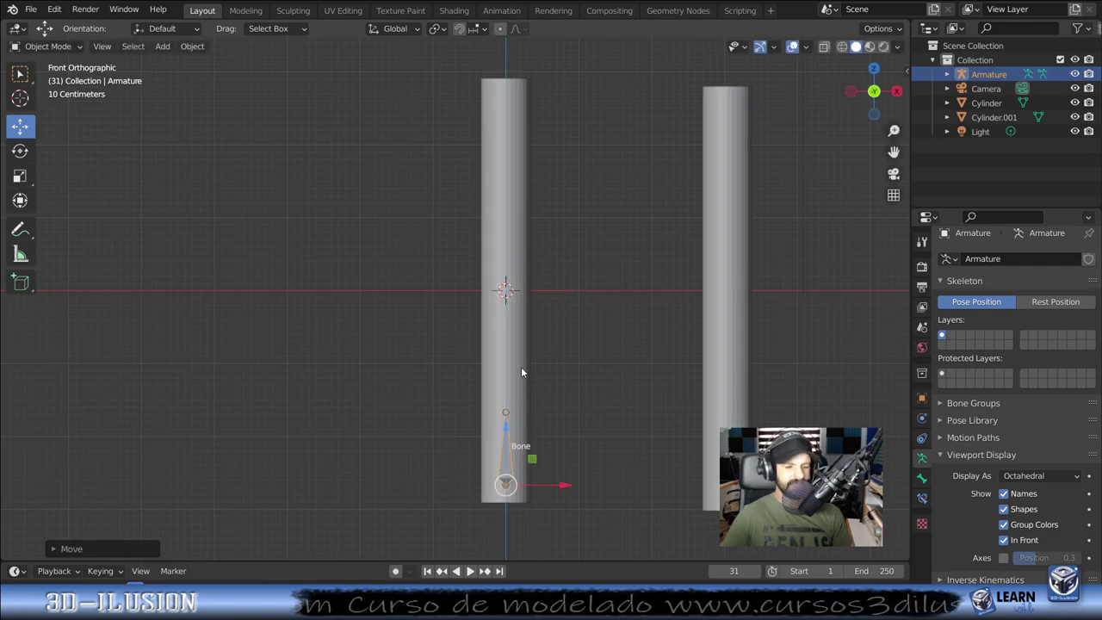
Step: Extrude bones up the left cylinder, then undo the extra ones
{"action": "key", "text": "Tab"}
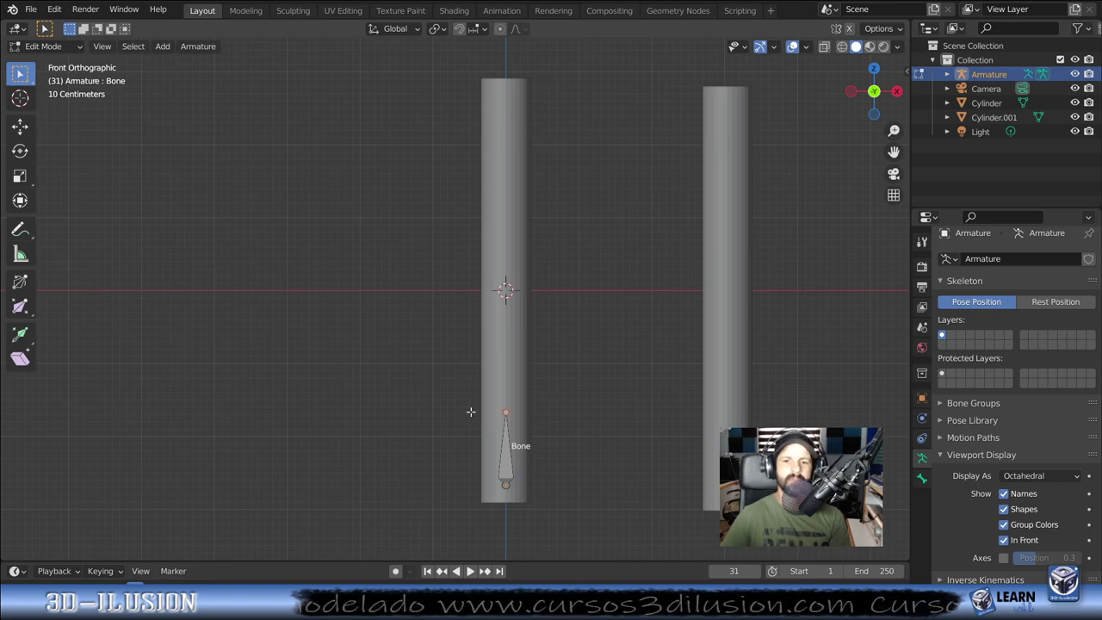
{"action": "right_click", "coordinate": [507, 329], "text": "ctrl"}
{"action": "right_click", "coordinate": [504, 244], "text": "ctrl"}
{"action": "right_click", "coordinate": [506, 192], "text": "ctrl"}
{"action": "right_click", "coordinate": [502, 109], "text": "ctrl"}
{"action": "key", "text": "ctrl+z"}
{"action": "key", "text": "ctrl+z"}
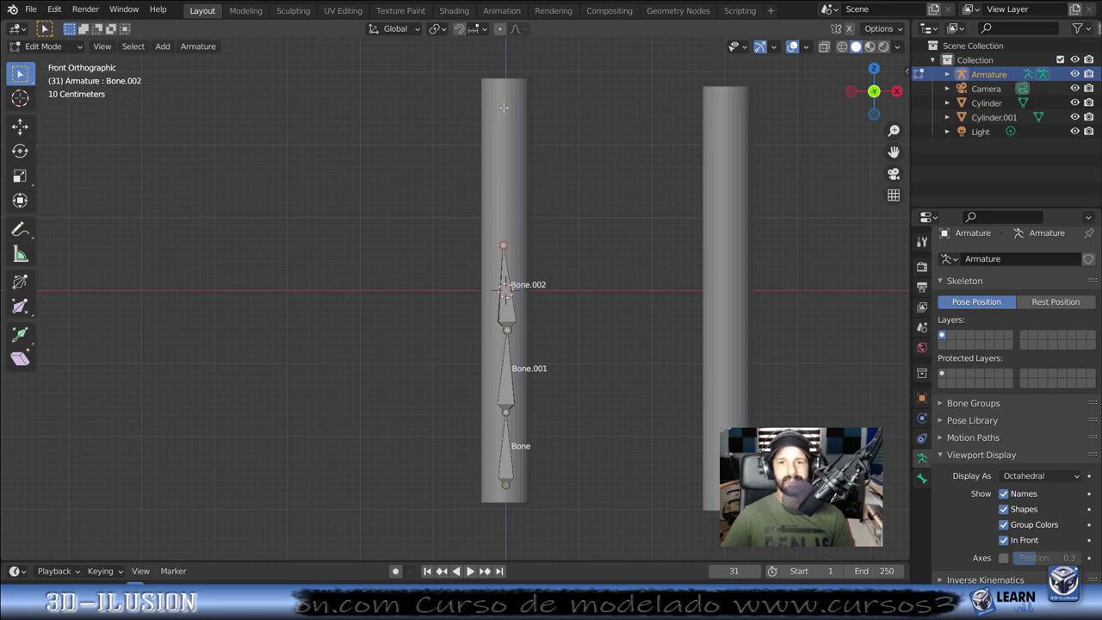
Step: Raise Bone.002's tip and extrude Bone.003 up to the cylinder top
{"action": "key", "text": "g"}
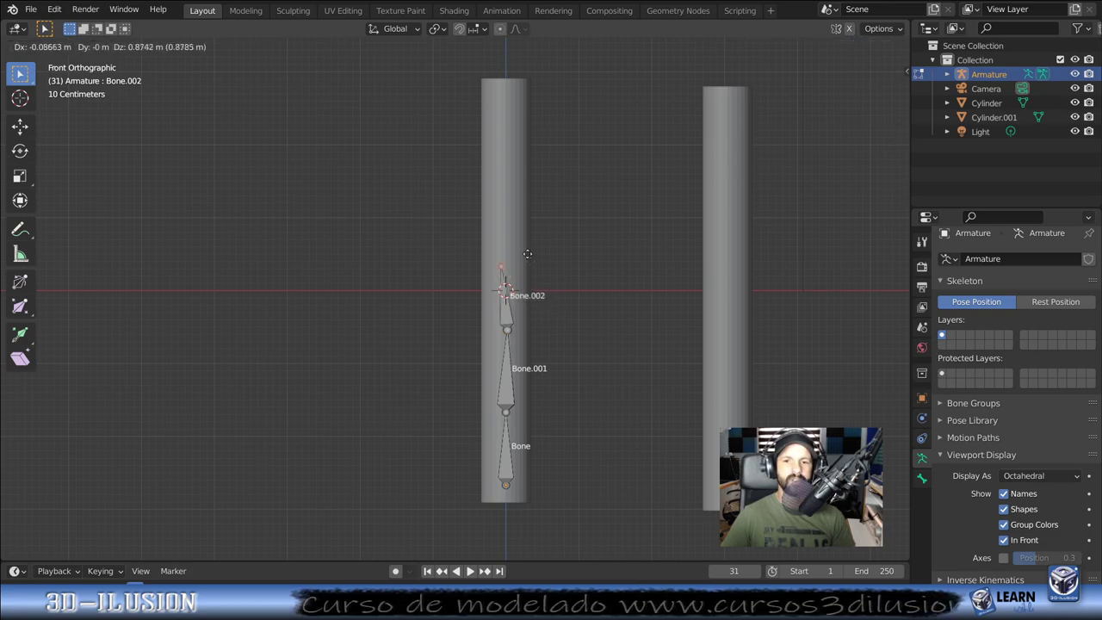
{"action": "left_click", "coordinate": [532, 222]}
{"action": "key", "text": "e"}
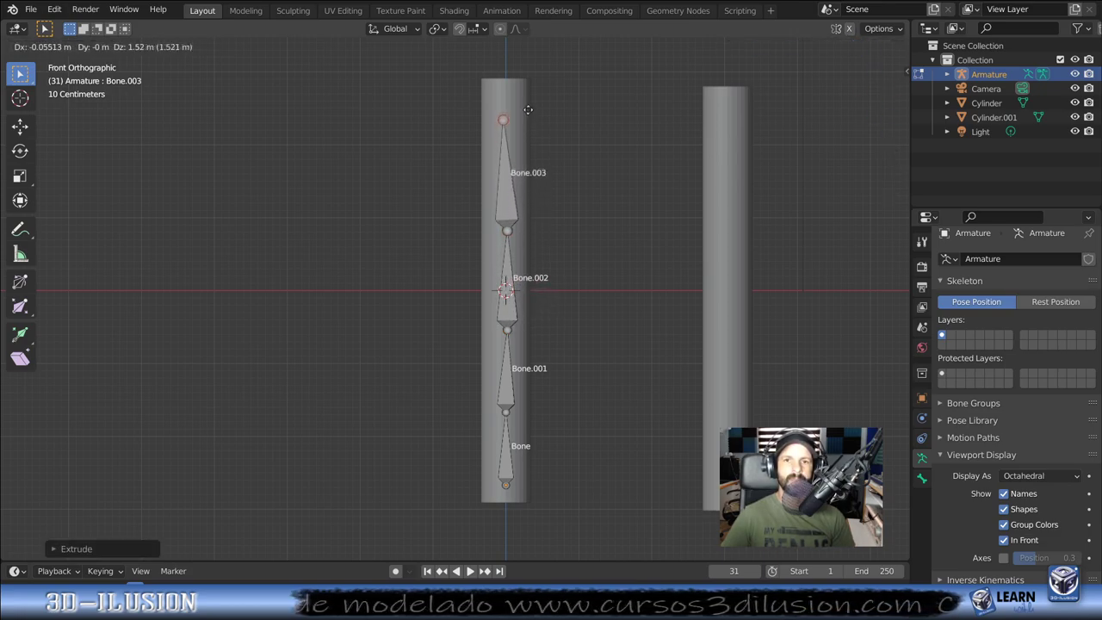
{"action": "left_click", "coordinate": [505, 92]}
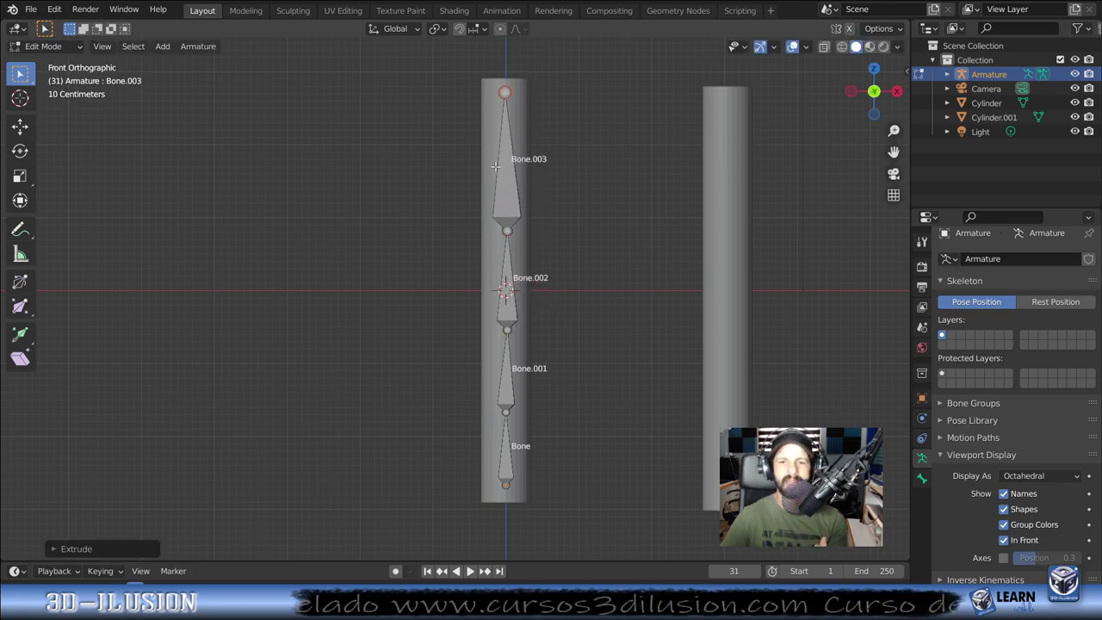
Step: Delete Bone.002 and fill a new bone between Bone.003's tail and Bone.001's head
{"action": "left_click", "coordinate": [506, 309]}
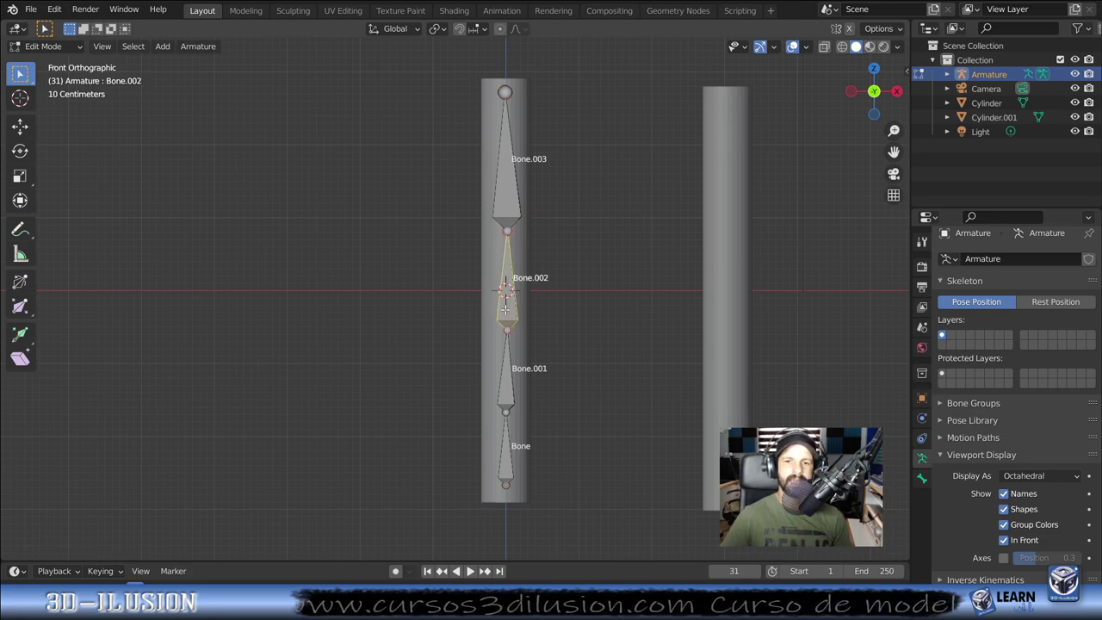
{"action": "key", "text": "x"}
{"action": "left_click", "coordinate": [505, 310]}
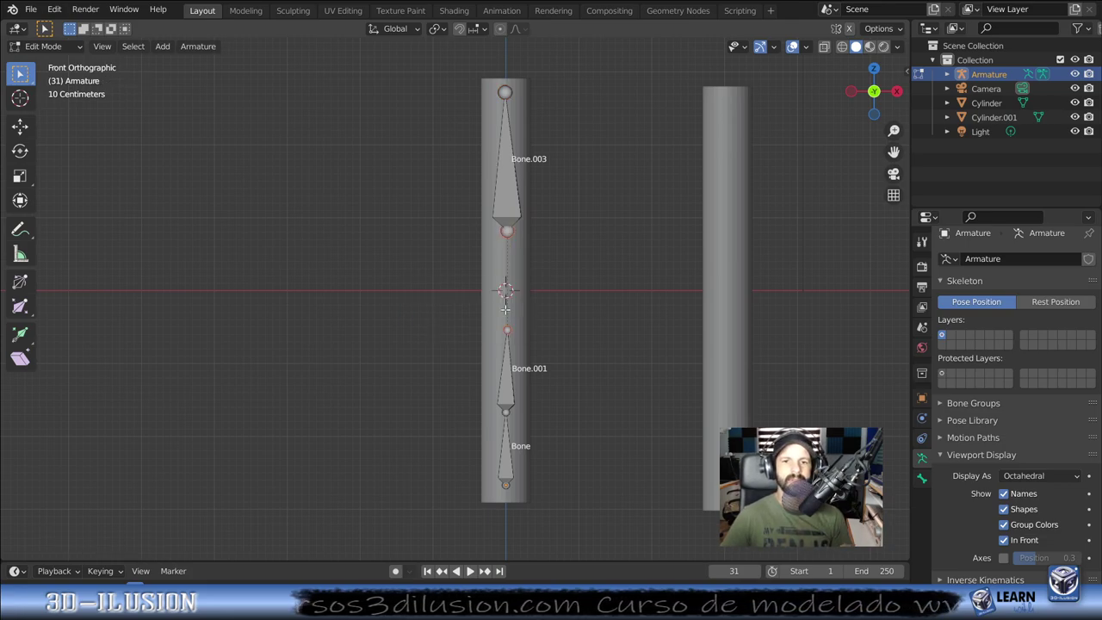
{"action": "left_click", "coordinate": [508, 328]}
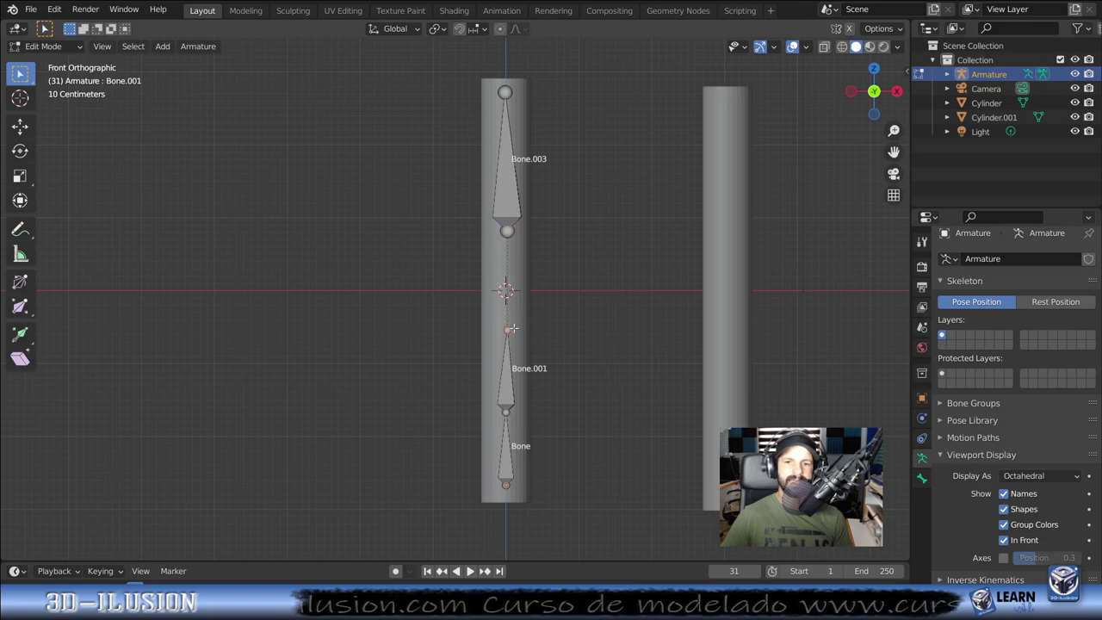
{"action": "key", "text": "f"}
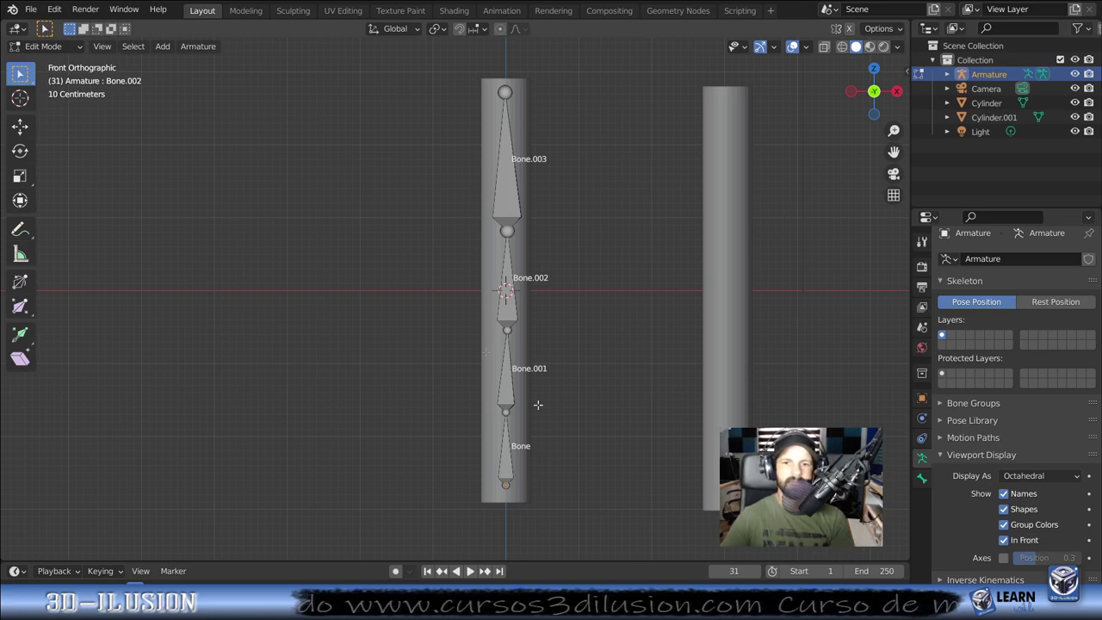
{"action": "scroll", "coordinate": [568, 371], "scroll_direction": "down", "scroll_amount": 1}
{"action": "scroll", "coordinate": [602, 332], "scroll_direction": "down", "scroll_amount": 1}
{"action": "scroll", "coordinate": [564, 328], "scroll_direction": "down", "scroll_amount": 1}
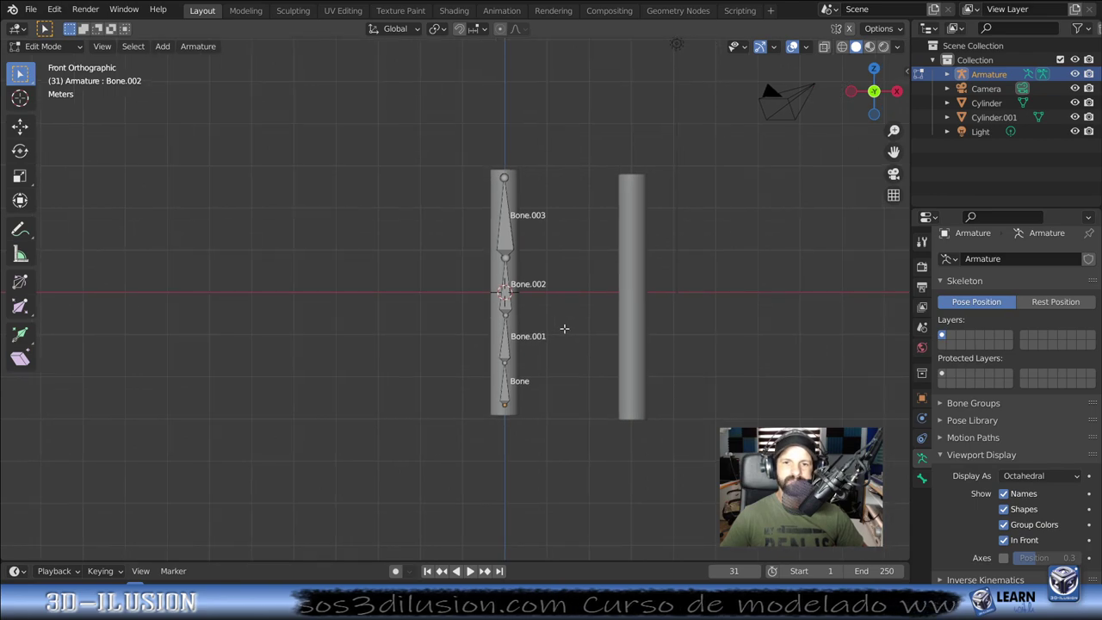
Step: Add a second armature shown In Front and move it to the right cylinder's base
{"action": "key", "text": "Tab"}
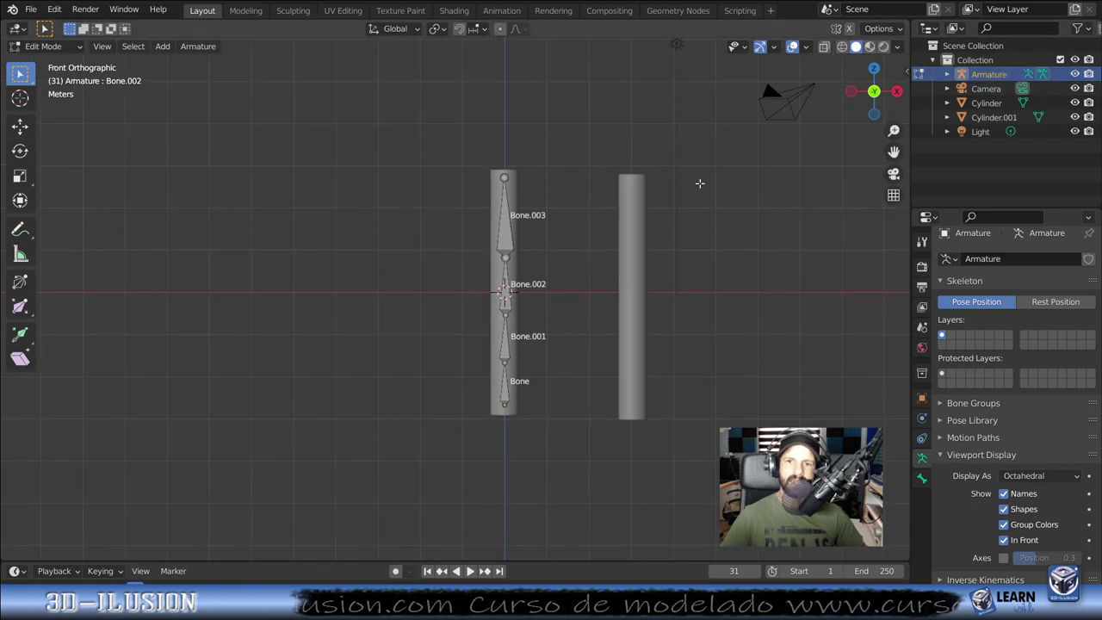
{"action": "left_click", "coordinate": [641, 266]}
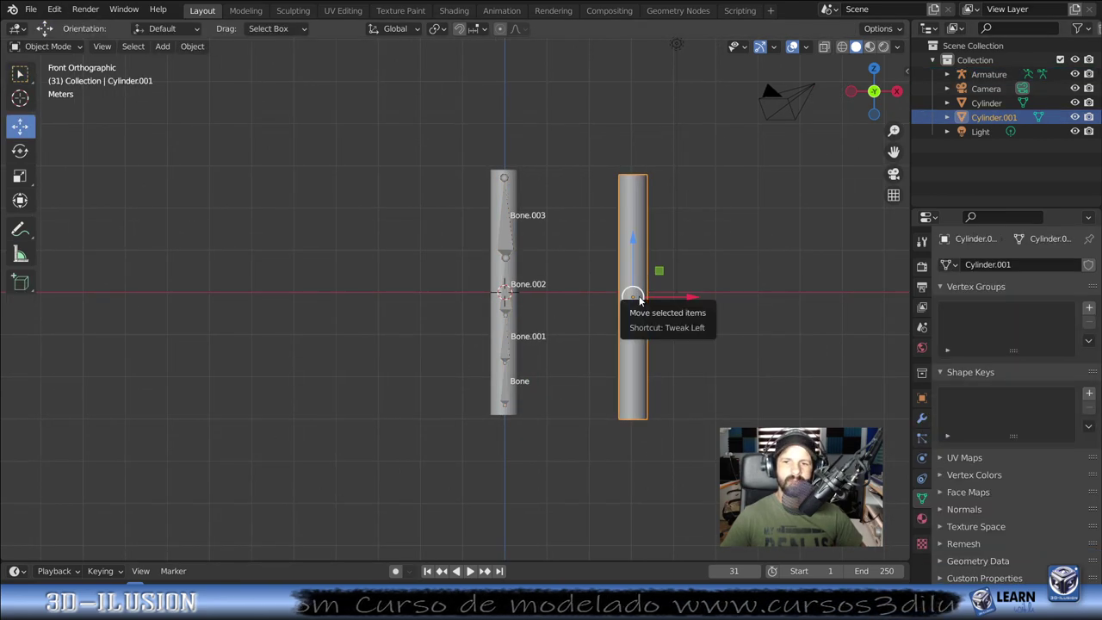
{"action": "key", "text": "shift+a"}
{"action": "left_click", "coordinate": [638, 296]}
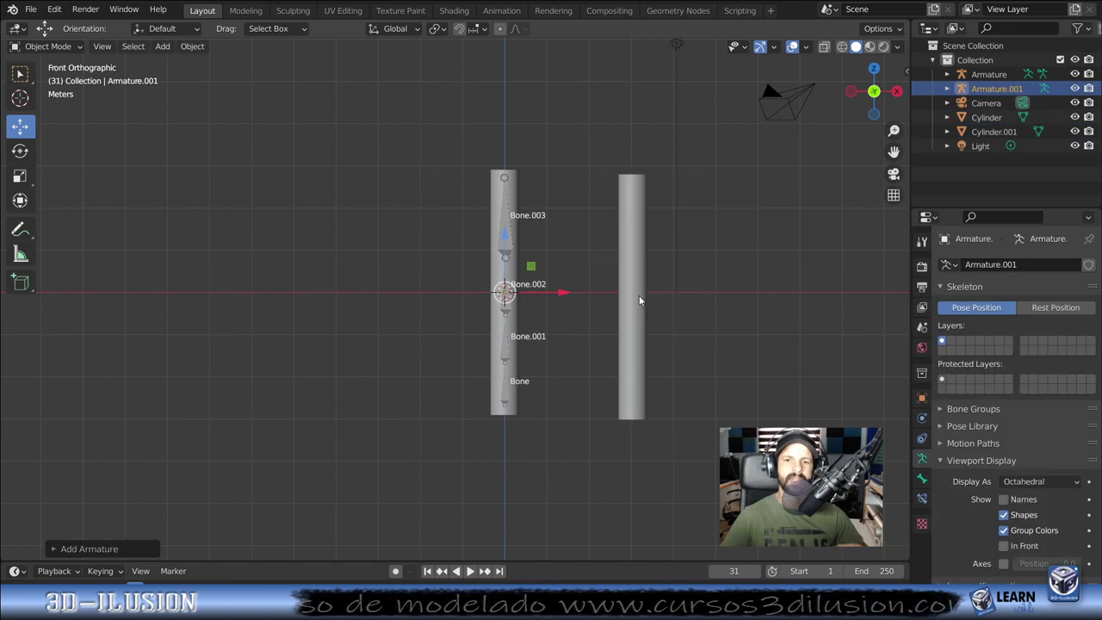
{"action": "key", "text": "g"}
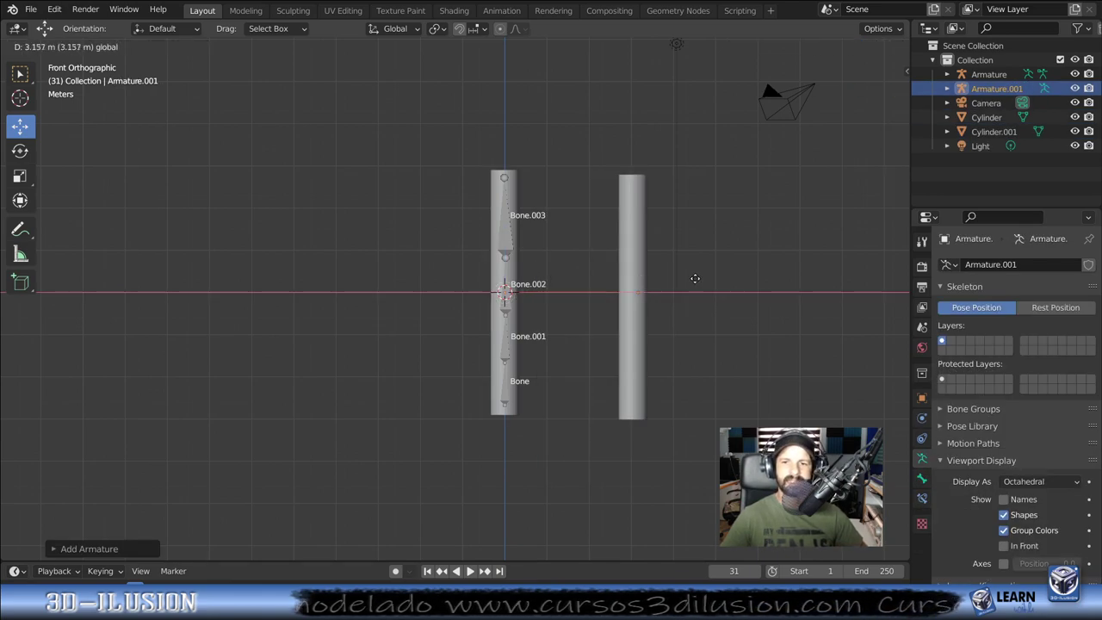
{"action": "left_click", "coordinate": [710, 284]}
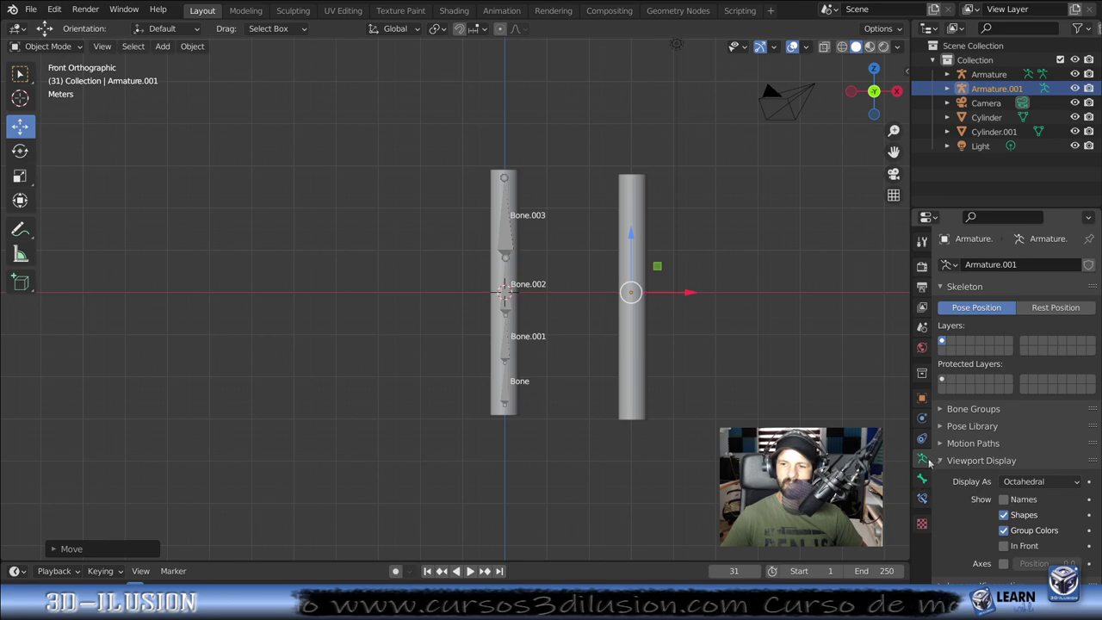
{"action": "left_click", "coordinate": [1002, 546]}
{"action": "left_click_drag", "start_coordinate": [634, 235], "coordinate": [669, 345]}
Step: Extrude three bones up from the new armature to the right cylinder's top
{"action": "scroll", "coordinate": [693, 341], "scroll_direction": "up", "scroll_amount": 2}
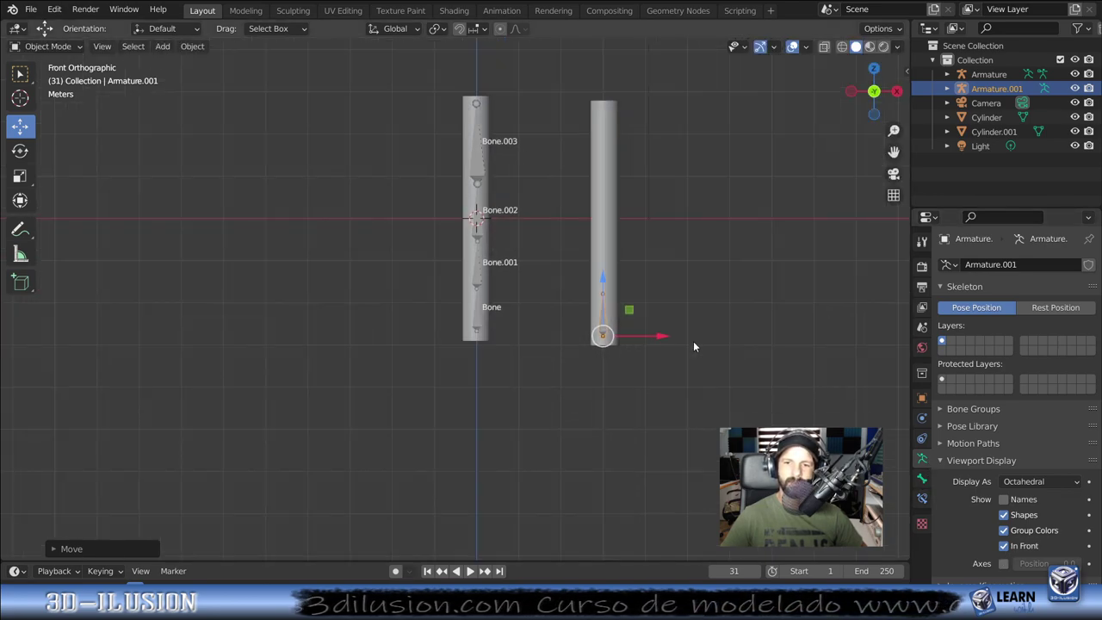
{"action": "key", "text": "Tab"}
{"action": "scroll", "coordinate": [702, 341], "scroll_direction": "up", "scroll_amount": 2}
{"action": "scroll", "coordinate": [572, 353], "scroll_direction": "down", "scroll_amount": 2}
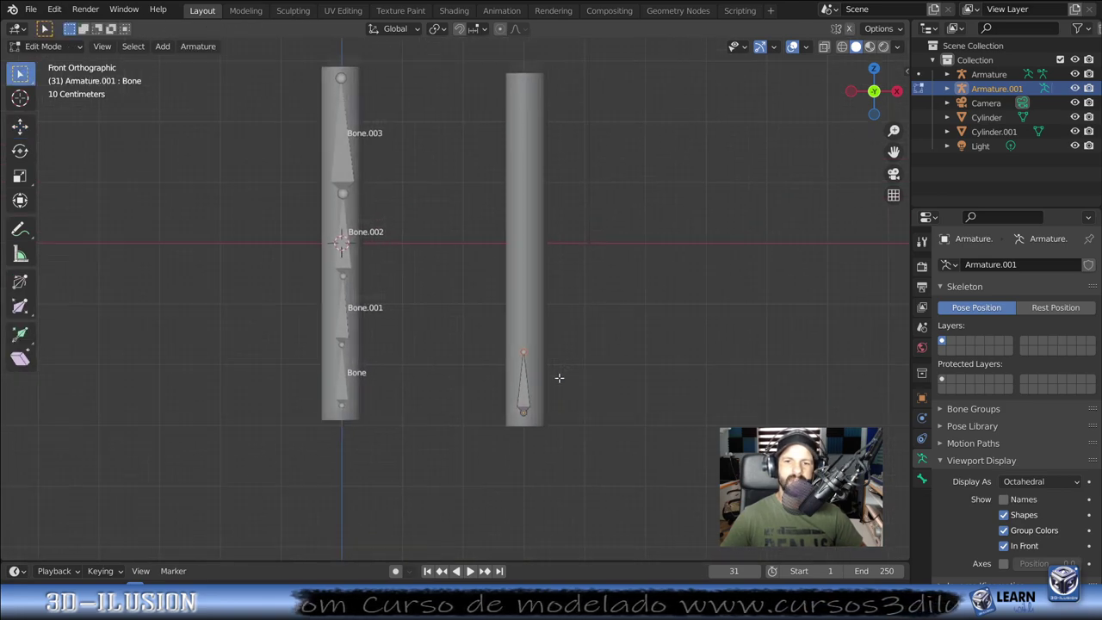
{"action": "middle_click_drag", "start_coordinate": [572, 352], "coordinate": [583, 349], "text": "shift"}
{"action": "key", "text": "e"}
{"action": "left_click", "coordinate": [590, 276]}
{"action": "key", "text": "e"}
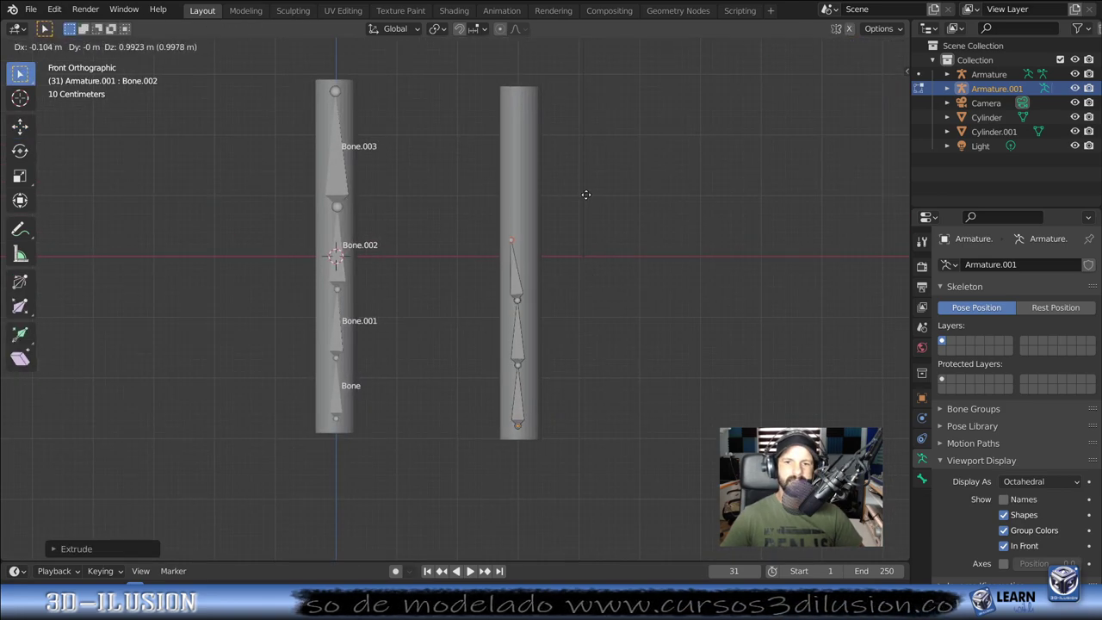
{"action": "left_click", "coordinate": [594, 155]}
{"action": "key", "text": "e"}
{"action": "left_click", "coordinate": [598, 95]}
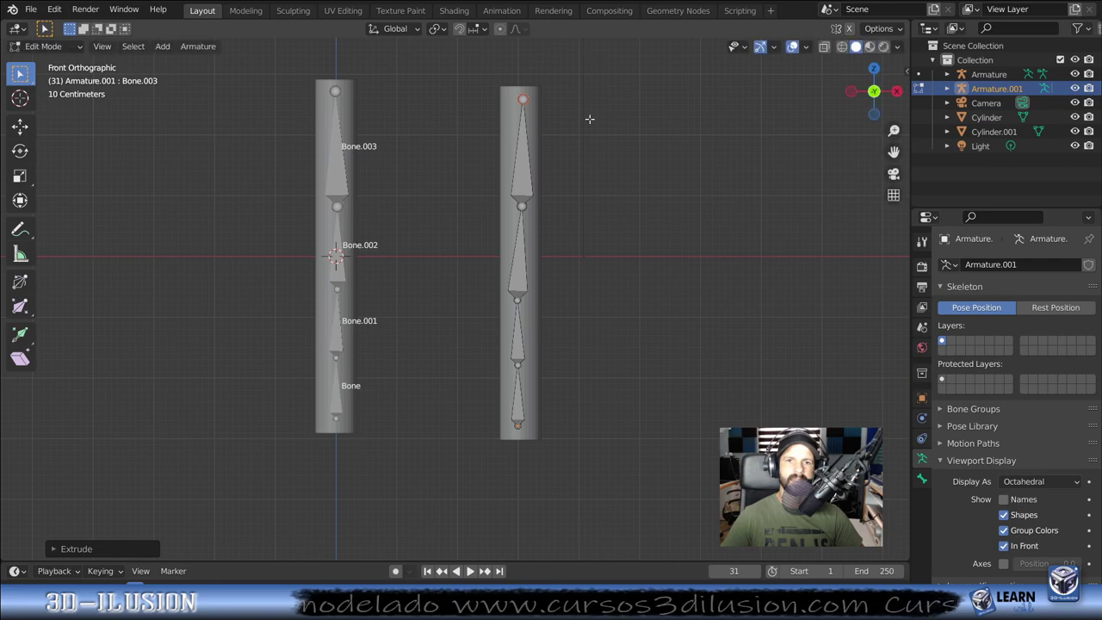
{"action": "scroll", "coordinate": [608, 319], "scroll_direction": "down", "scroll_amount": 1}
{"action": "key", "text": "Tab"}
Step: Select the left cylinder, then its Armature as the active object for parenting
{"action": "middle_click_drag", "start_coordinate": [381, 169], "coordinate": [508, 215], "text": "shift"}
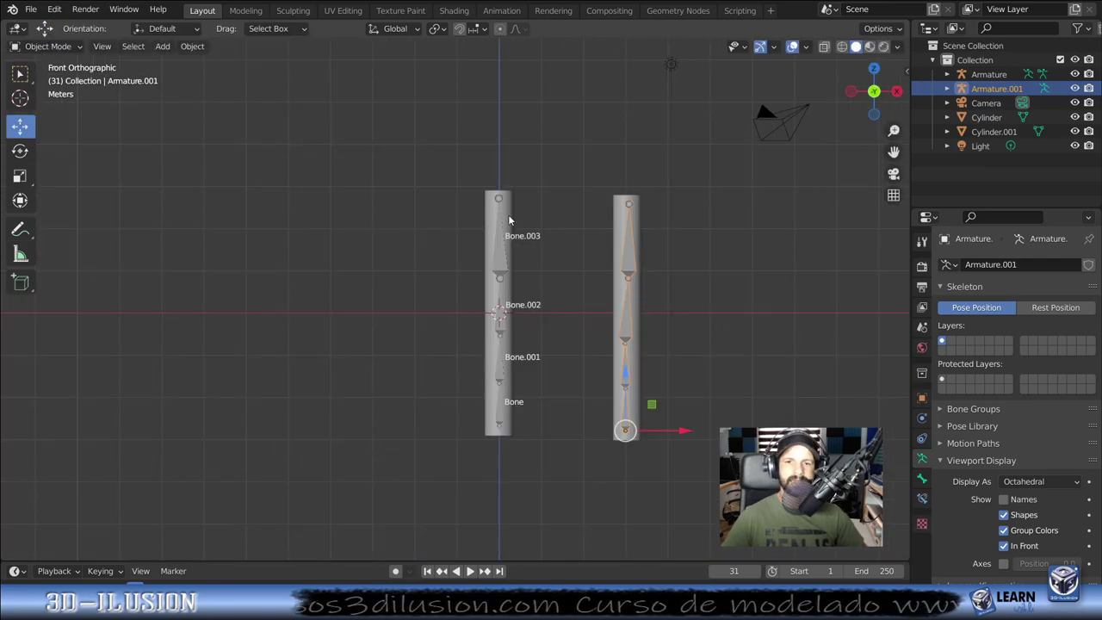
{"action": "left_click", "coordinate": [508, 220]}
{"action": "left_click", "coordinate": [499, 250], "text": "shift"}
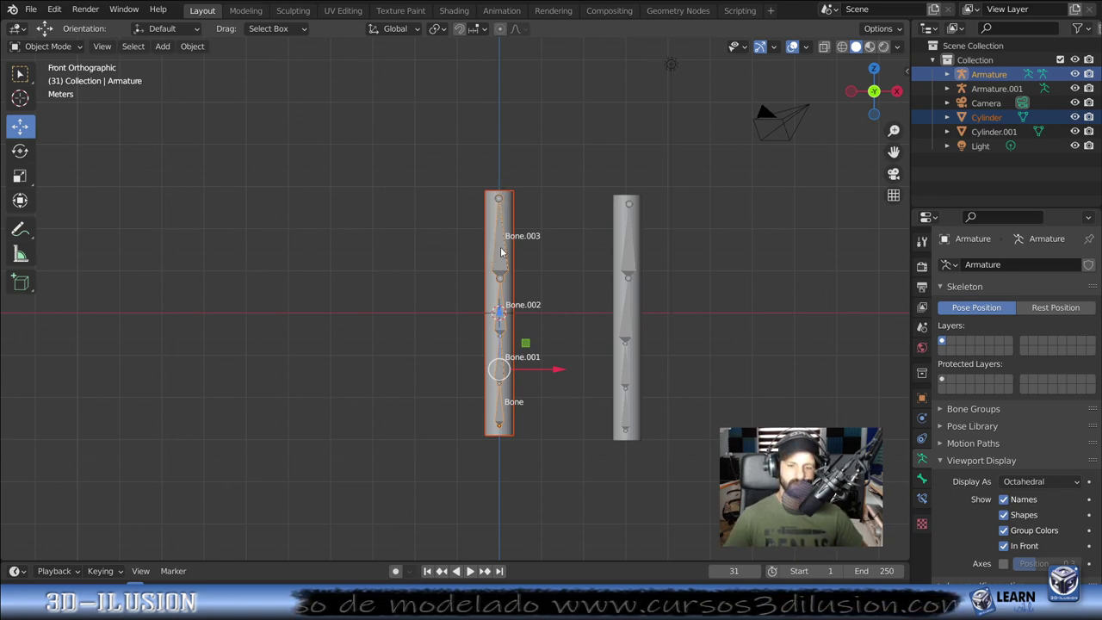
{"action": "key", "text": "ctrl+p"}
Step: Parent Cylinder to Armature and Cylinder.001 to Armature.001 with Automatic Weights, then select both armatures
{"action": "left_click", "coordinate": [501, 247]}
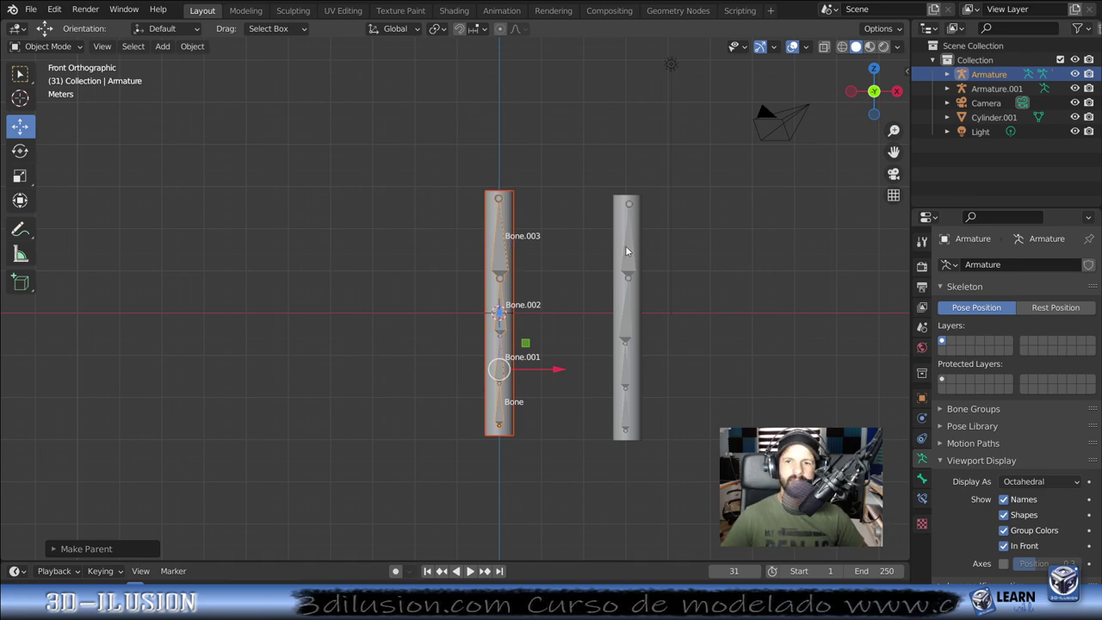
{"action": "left_click", "coordinate": [640, 207]}
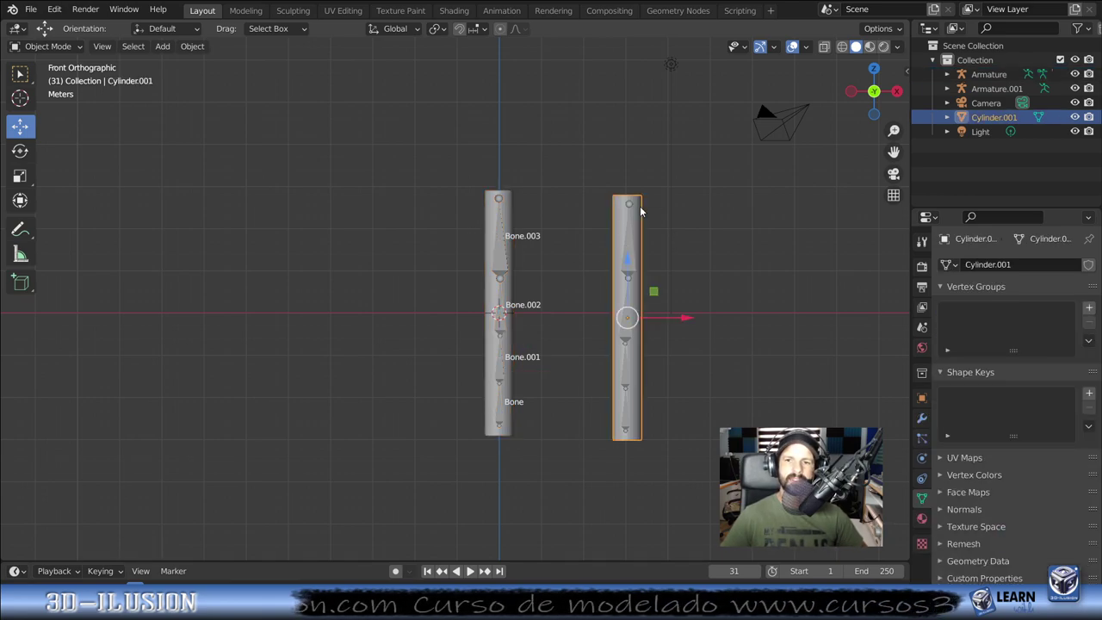
{"action": "left_click", "coordinate": [625, 254], "text": "shift"}
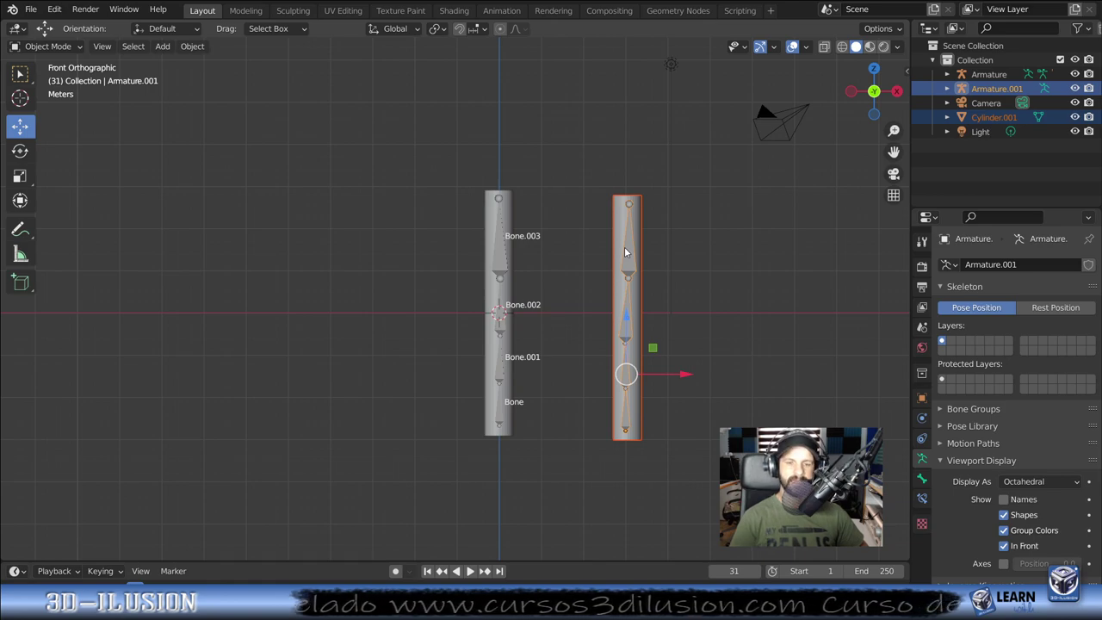
{"action": "key", "text": "ctrl+p"}
{"action": "left_click", "coordinate": [625, 248]}
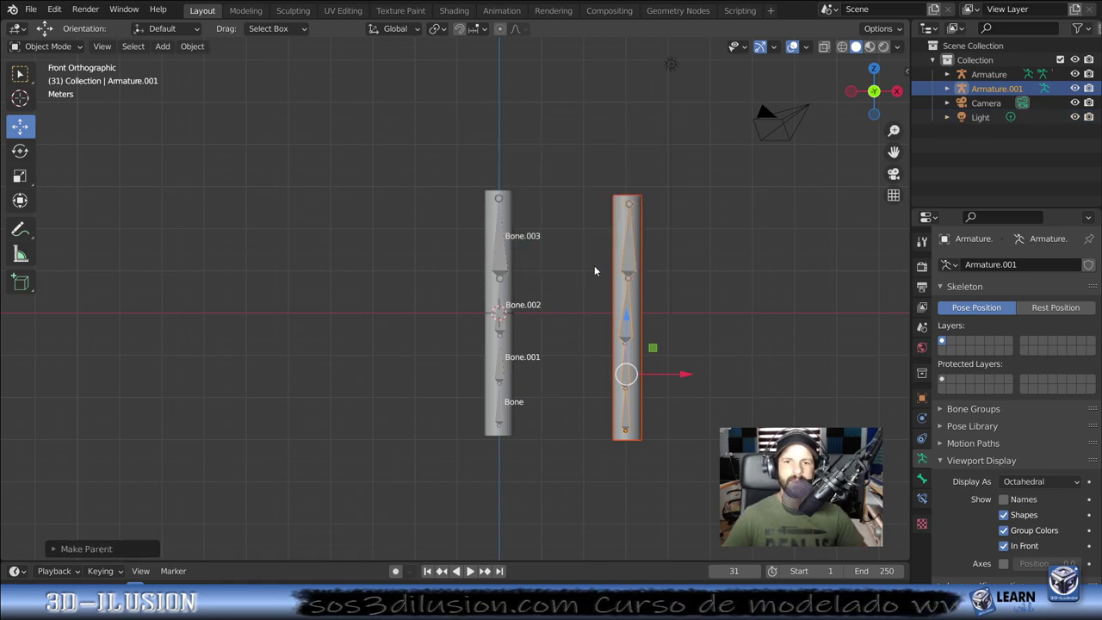
{"action": "left_click_drag", "start_coordinate": [373, 138], "coordinate": [650, 443]}
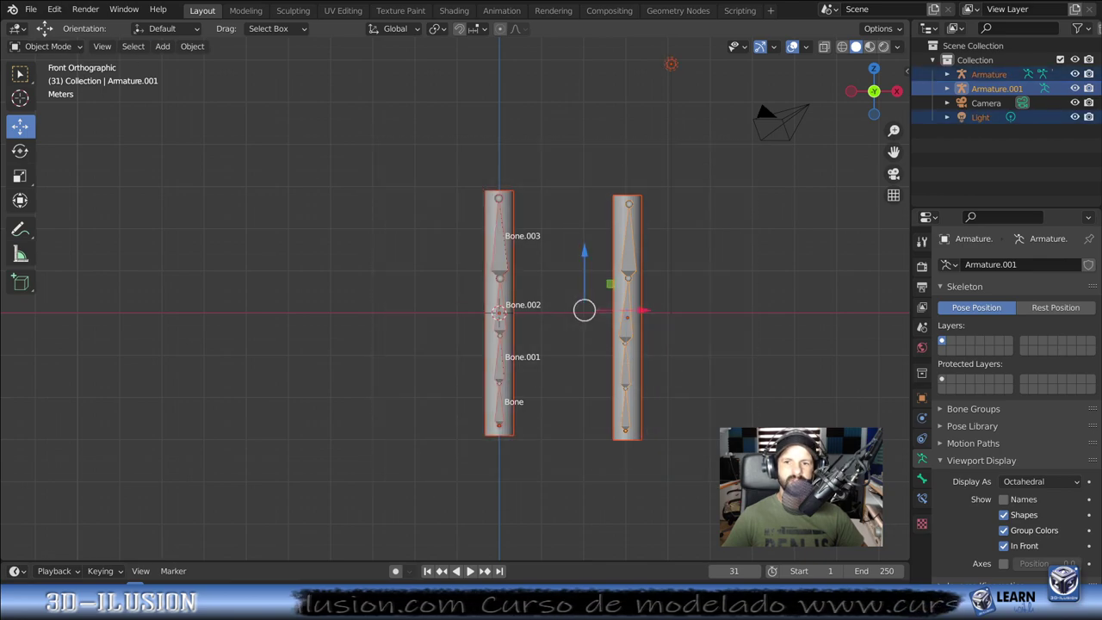
{"action": "left_click", "coordinate": [47, 46]}
Step: In Pose Mode, rotate the left armature's top bone and Bone.001 to bend the left cylinder
{"action": "left_click", "coordinate": [66, 97]}
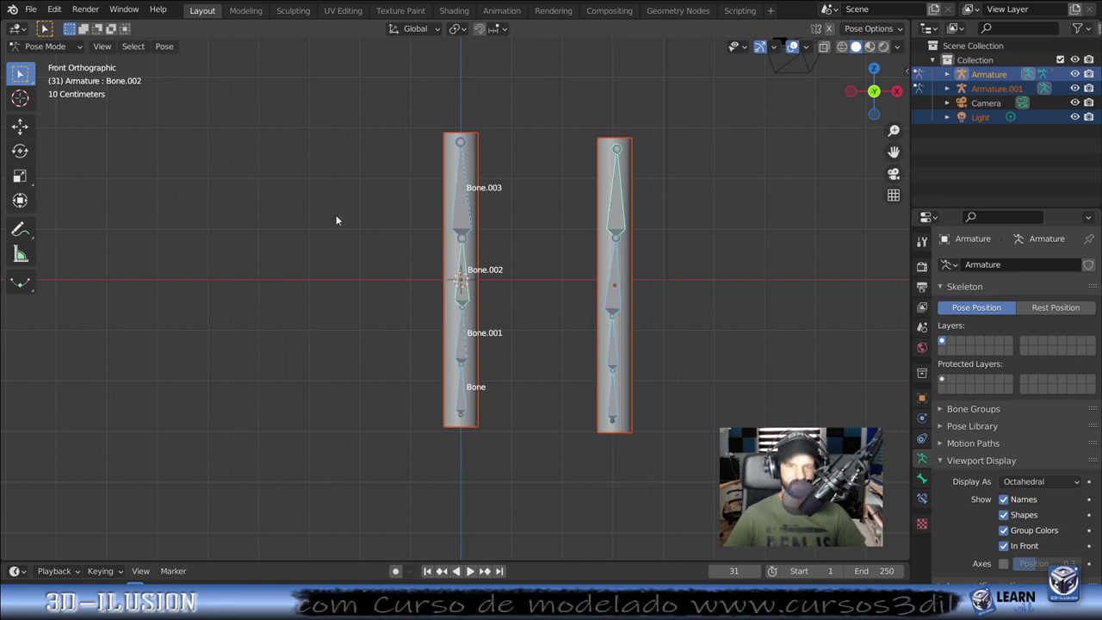
{"action": "left_click", "coordinate": [458, 214]}
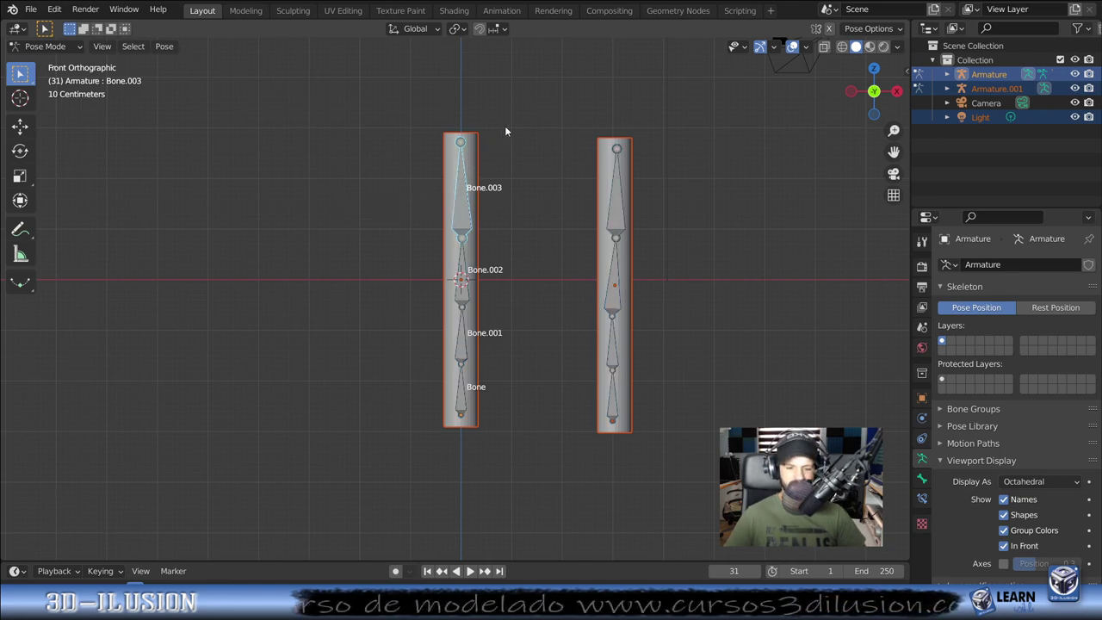
{"action": "key", "text": "r"}
{"action": "left_click", "coordinate": [507, 236]}
{"action": "left_click", "coordinate": [471, 346]}
{"action": "key", "text": "r"}
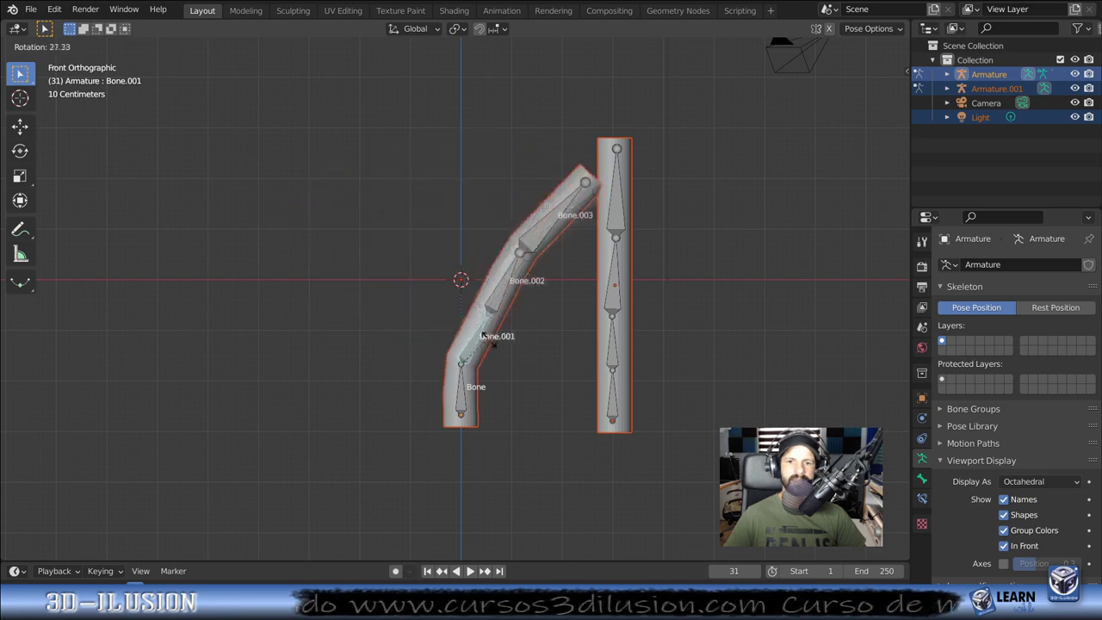
{"action": "left_click", "coordinate": [650, 290]}
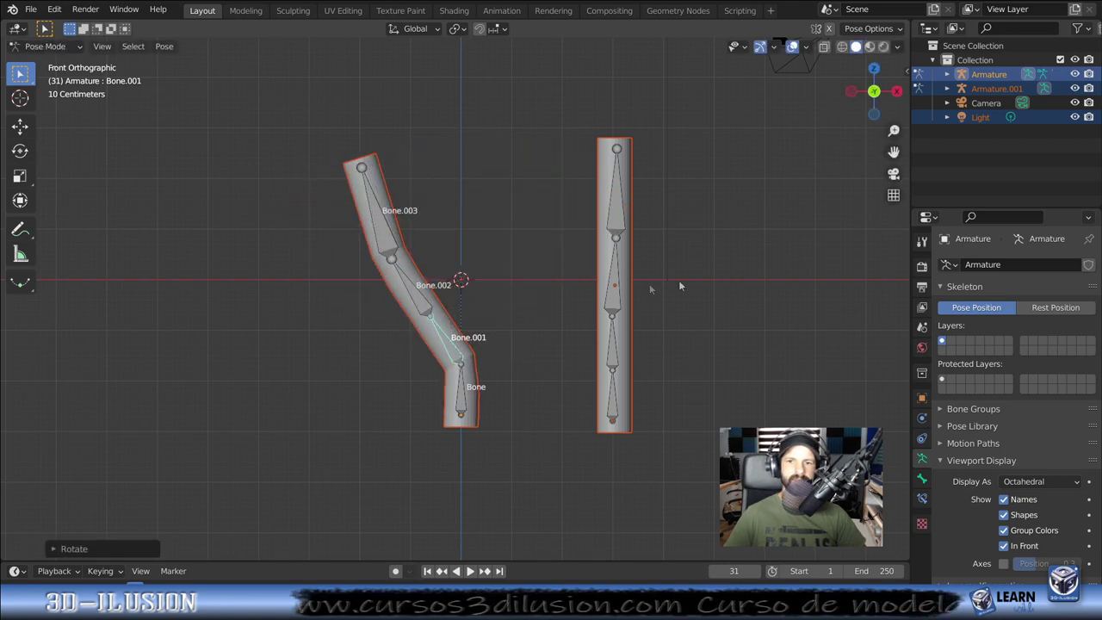
Step: Rotate the right armature's top bone and Bone.002 to bend the right cylinder
{"action": "left_click", "coordinate": [618, 194]}
{"action": "key", "text": "r"}
{"action": "left_click", "coordinate": [682, 222]}
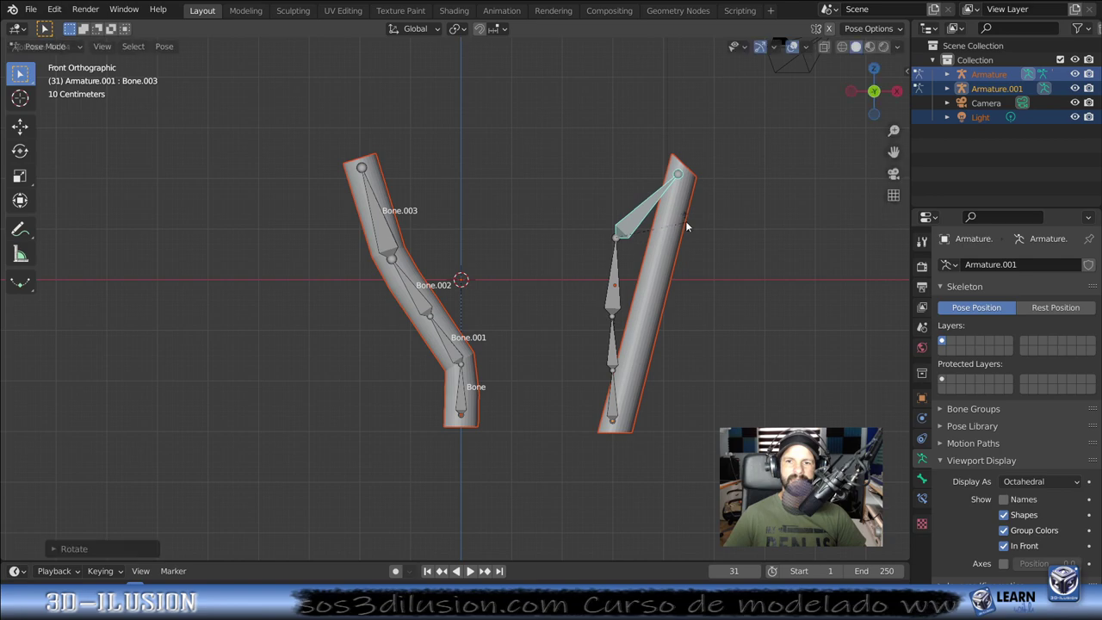
{"action": "left_click", "coordinate": [618, 299]}
{"action": "key", "text": "r"}
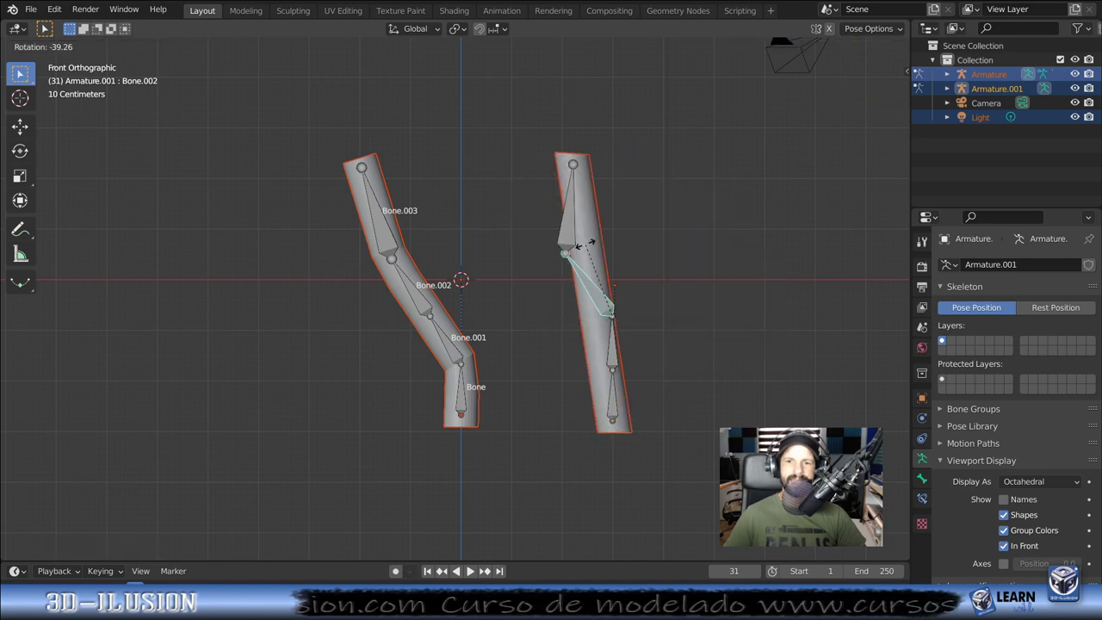
{"action": "left_click", "coordinate": [591, 244]}
Step: Return to Object Mode and put the right cylinder into Edit Mode
{"action": "key", "text": "ctrl+Tab"}
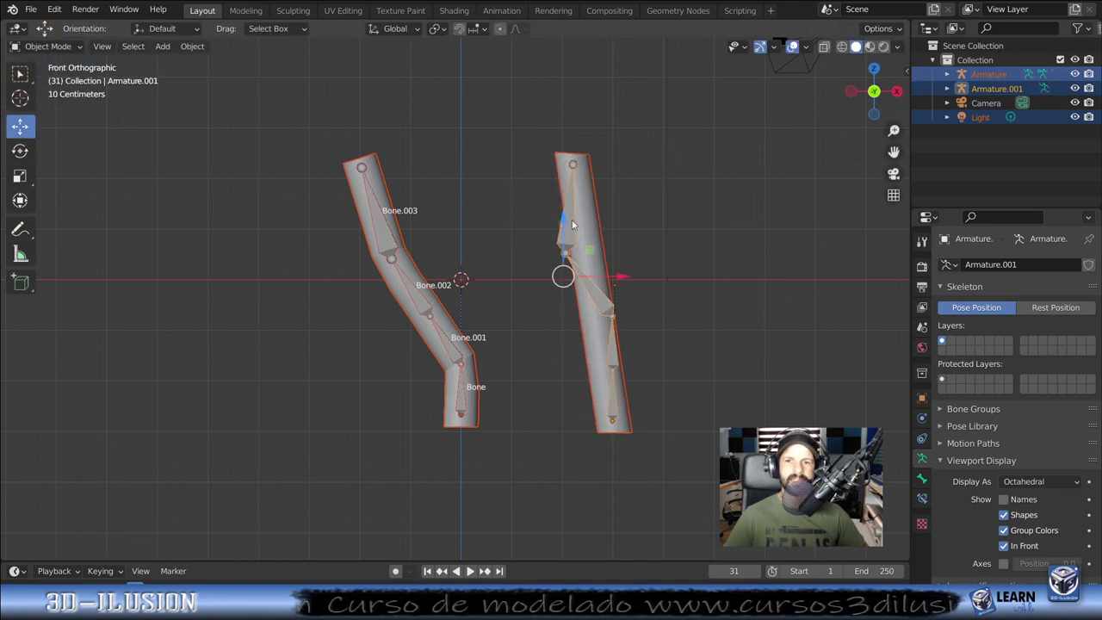
{"action": "left_click", "coordinate": [571, 222]}
{"action": "key", "text": "Tab"}
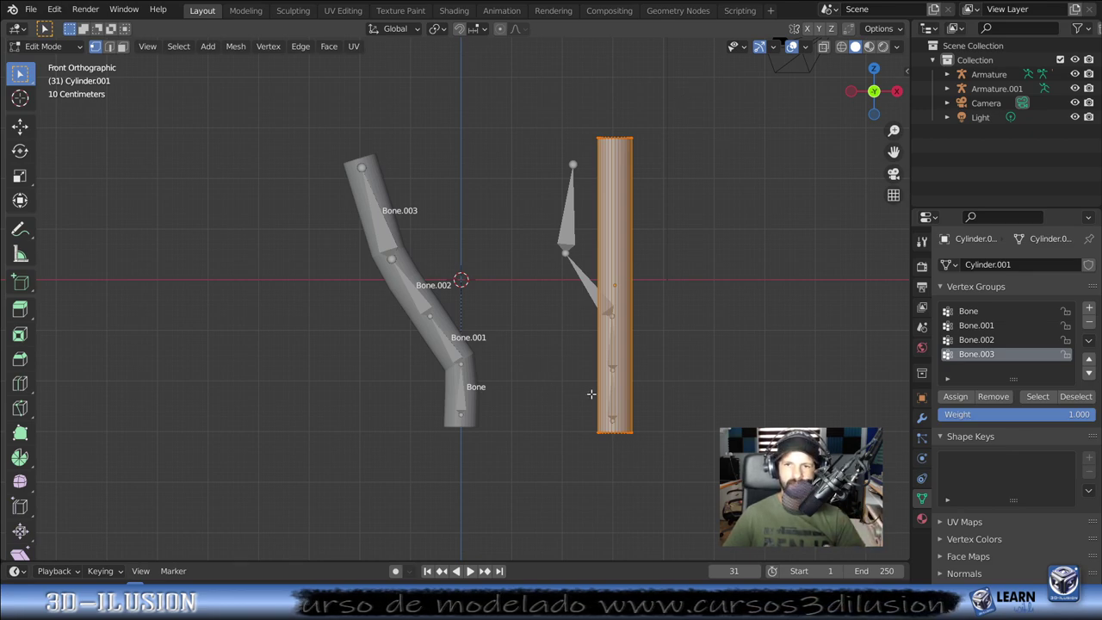
Step: Inspect Cylinder.001's lower joints, undo recent changes with Ctrl+Z, and go to Pose Mode
{"action": "scroll", "coordinate": [544, 433], "scroll_direction": "up", "scroll_amount": 2}
{"action": "scroll", "coordinate": [544, 433], "scroll_direction": "up", "scroll_amount": 3}
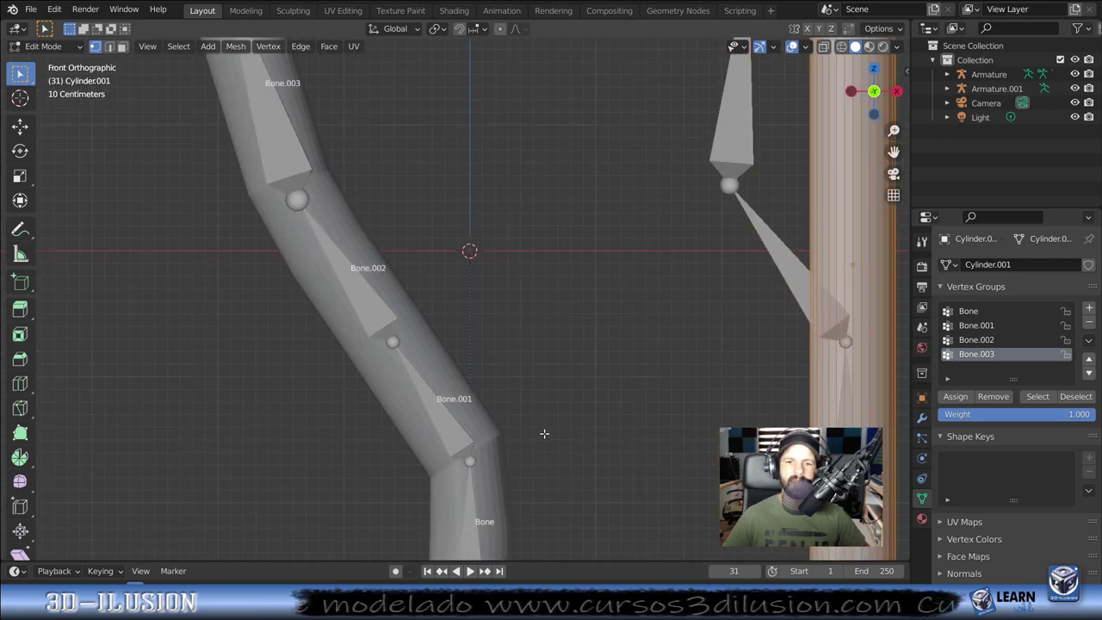
{"action": "middle_click_drag", "start_coordinate": [482, 443], "coordinate": [515, 306], "text": "shift"}
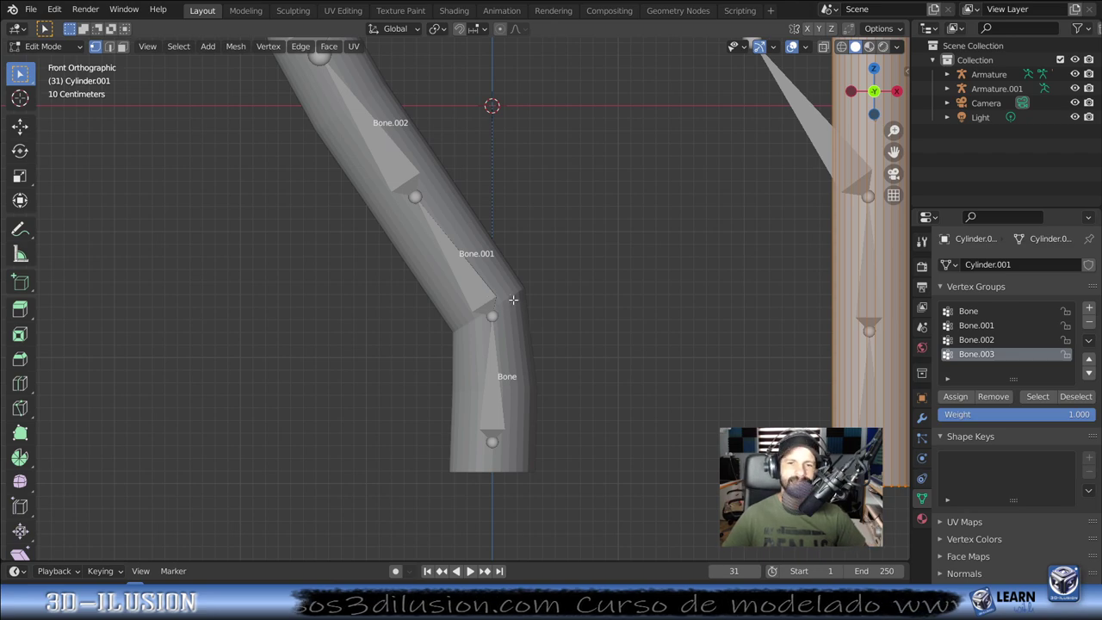
{"action": "key", "text": "ctrl+z"}
{"action": "key", "text": "ctrl+z"}
{"action": "key", "text": "ctrl+z"}
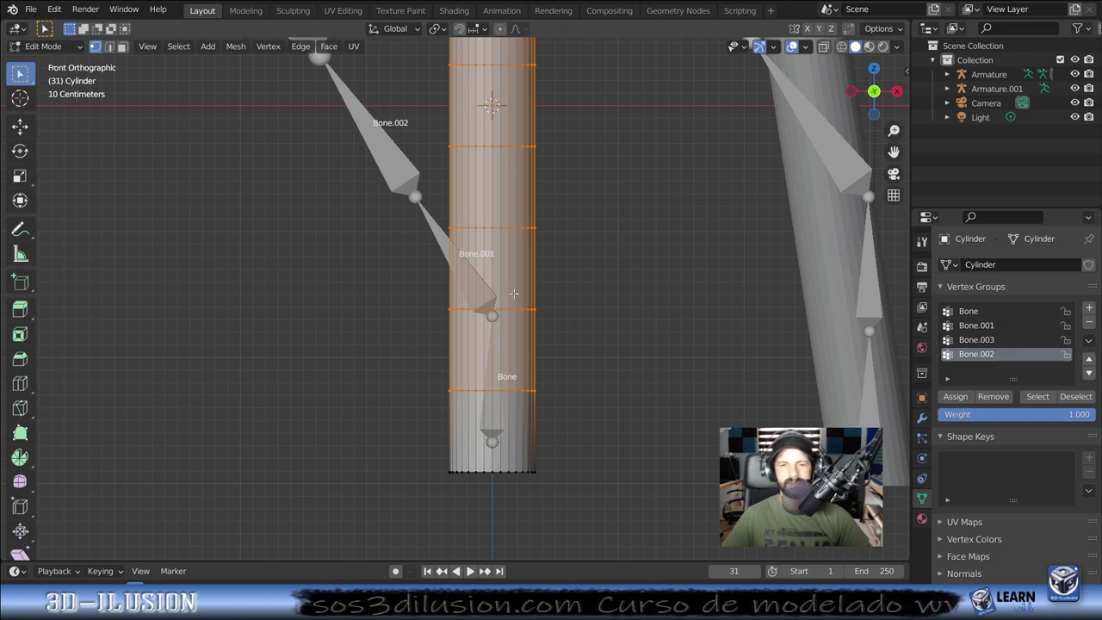
{"action": "scroll", "coordinate": [515, 294], "scroll_direction": "down", "scroll_amount": 2}
{"action": "left_click", "coordinate": [51, 46]}
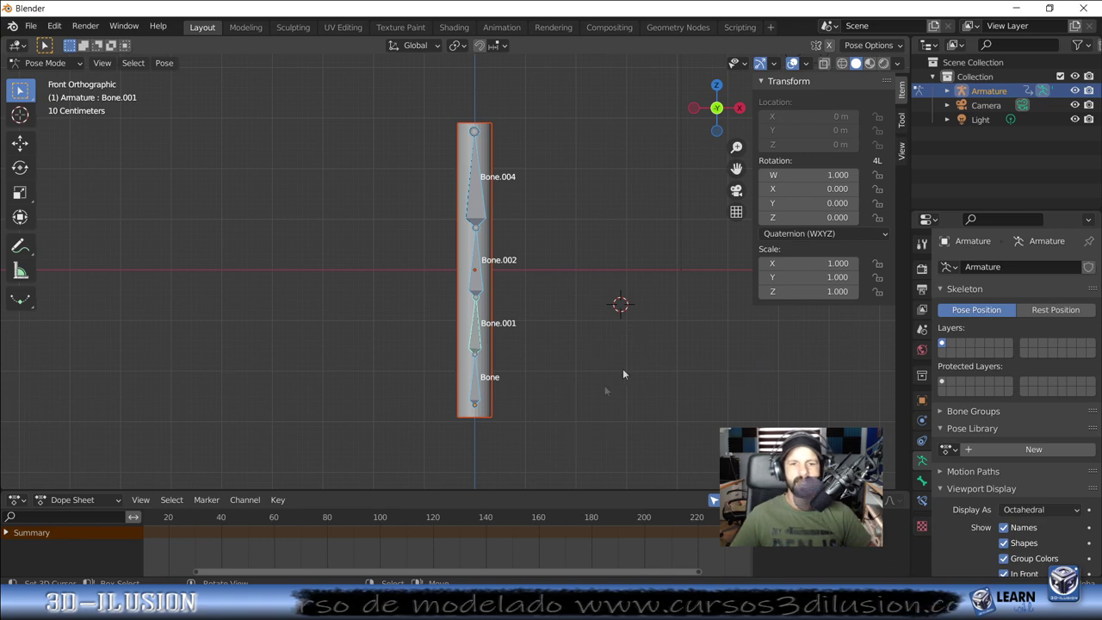
Step: Create pose library PoseLib.002 and add the current straight pose as 'Pose'
{"action": "scroll", "coordinate": [592, 381], "scroll_direction": "down", "scroll_amount": 2}
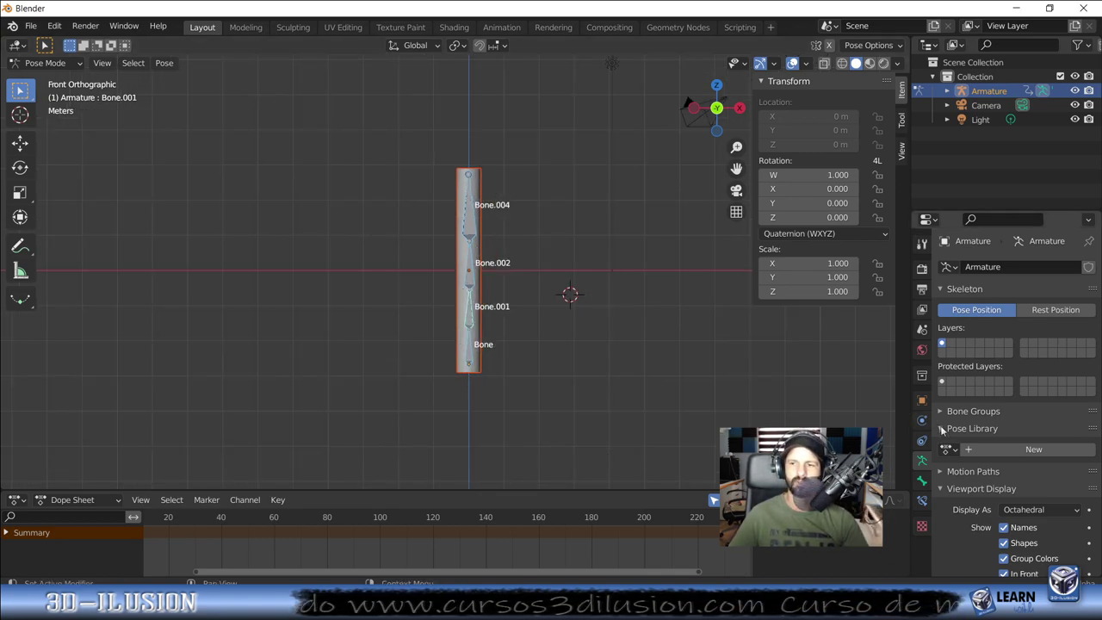
{"action": "left_click", "coordinate": [1033, 449]}
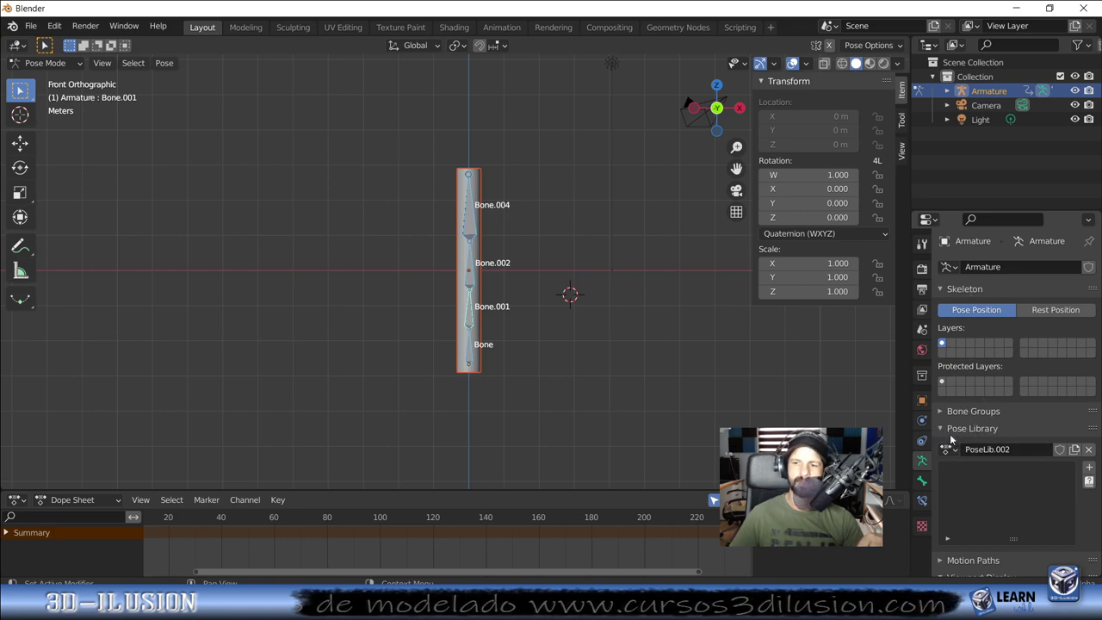
{"action": "left_click", "coordinate": [1089, 466]}
{"action": "left_click", "coordinate": [1046, 465]}
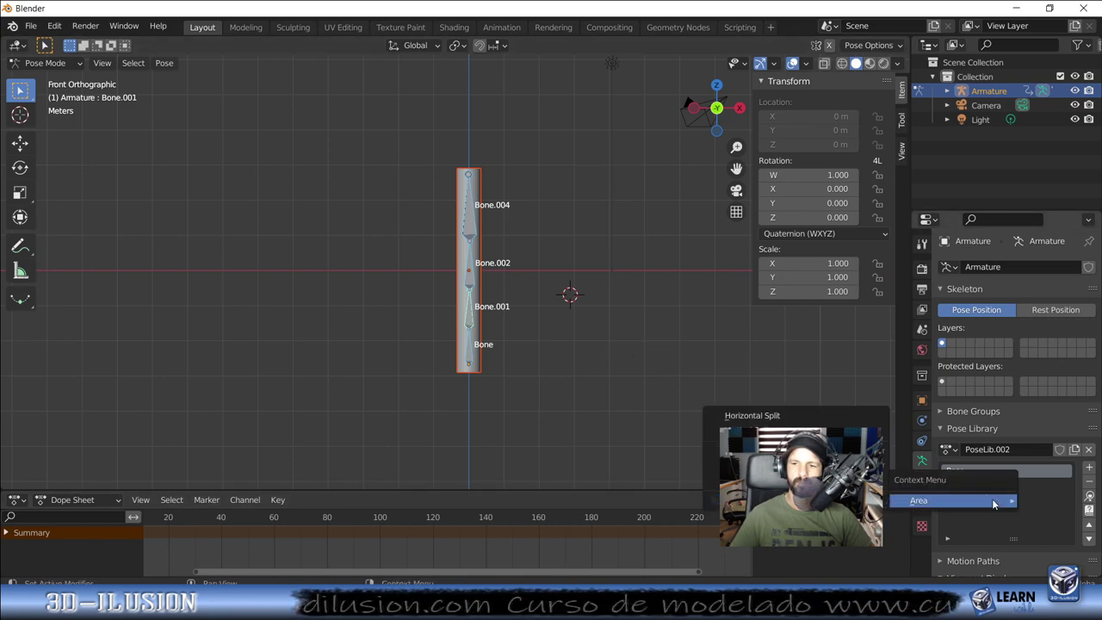
Step: Bend the chain into an arch by rotating Bone.004, Bone.002 and Bone.001
{"action": "left_click", "coordinate": [473, 206]}
{"action": "key", "text": "r"}
{"action": "left_click", "coordinate": [586, 228]}
{"action": "left_click", "coordinate": [469, 250]}
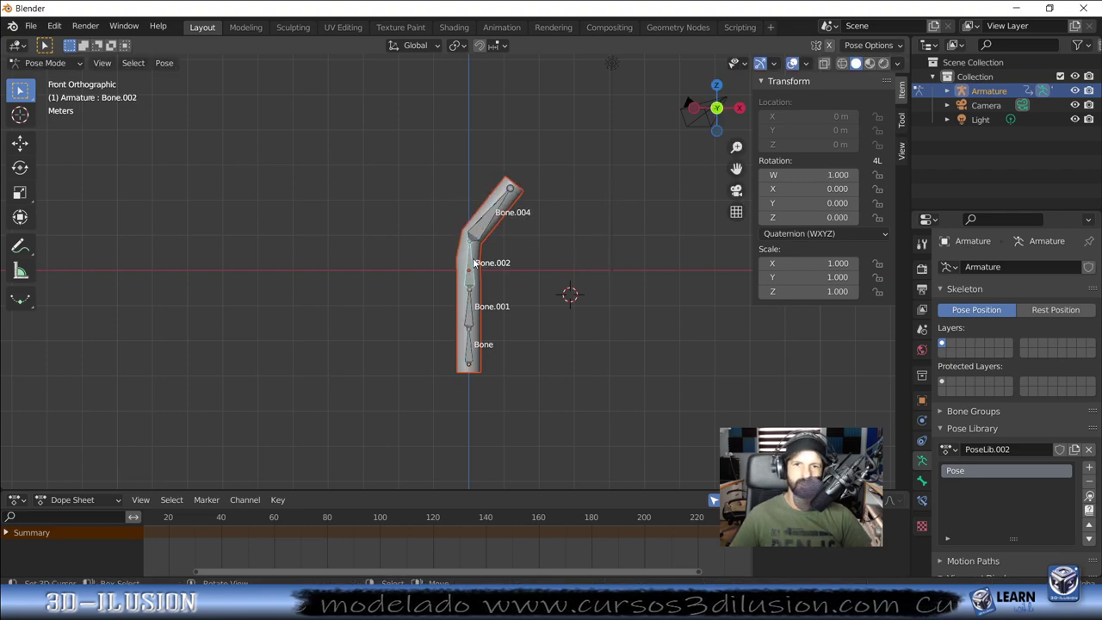
{"action": "key", "text": "r"}
{"action": "left_click", "coordinate": [541, 290]}
{"action": "left_click", "coordinate": [480, 306]}
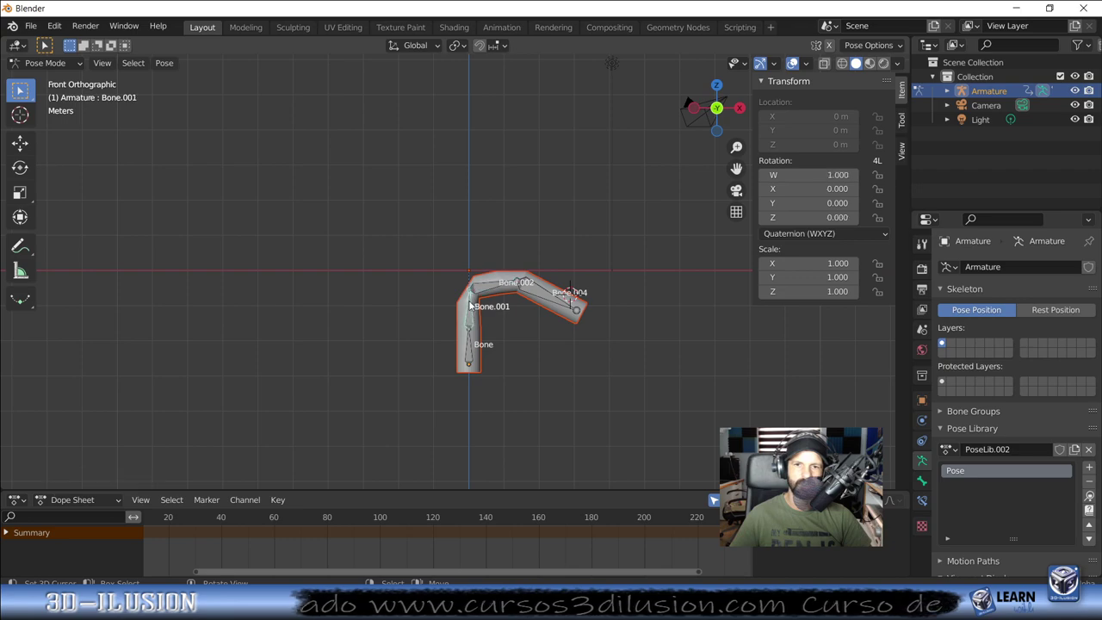
{"action": "key", "text": "r"}
{"action": "left_click", "coordinate": [485, 311]}
Step: Save the arched bones as library pose Pose.001, then test applying Pose and Pose.001
{"action": "key", "text": "a"}
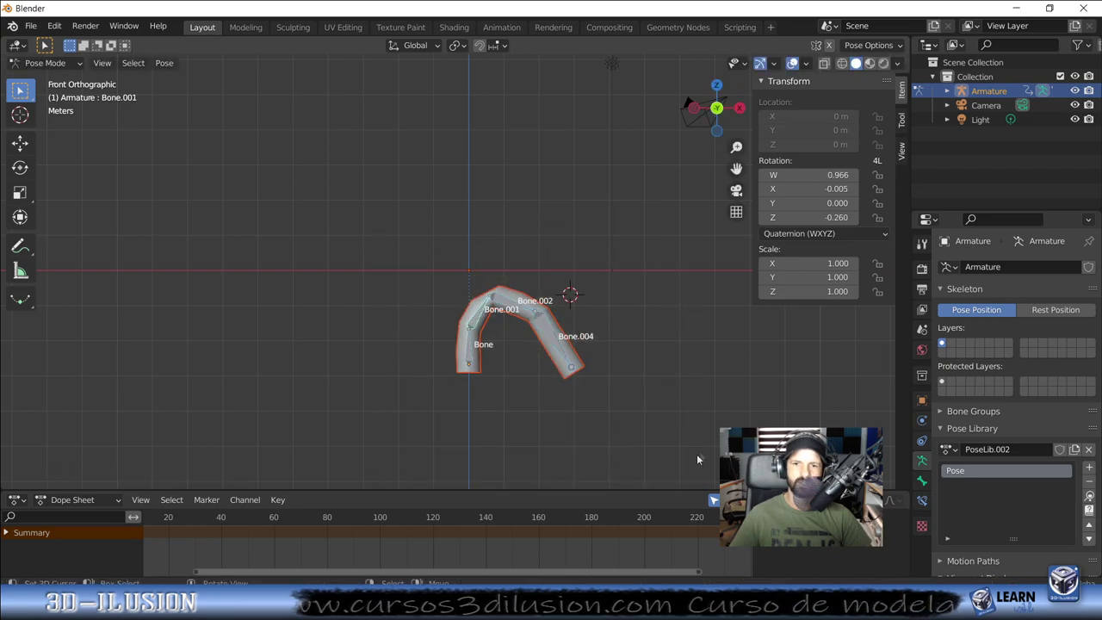
{"action": "left_click", "coordinate": [1090, 469]}
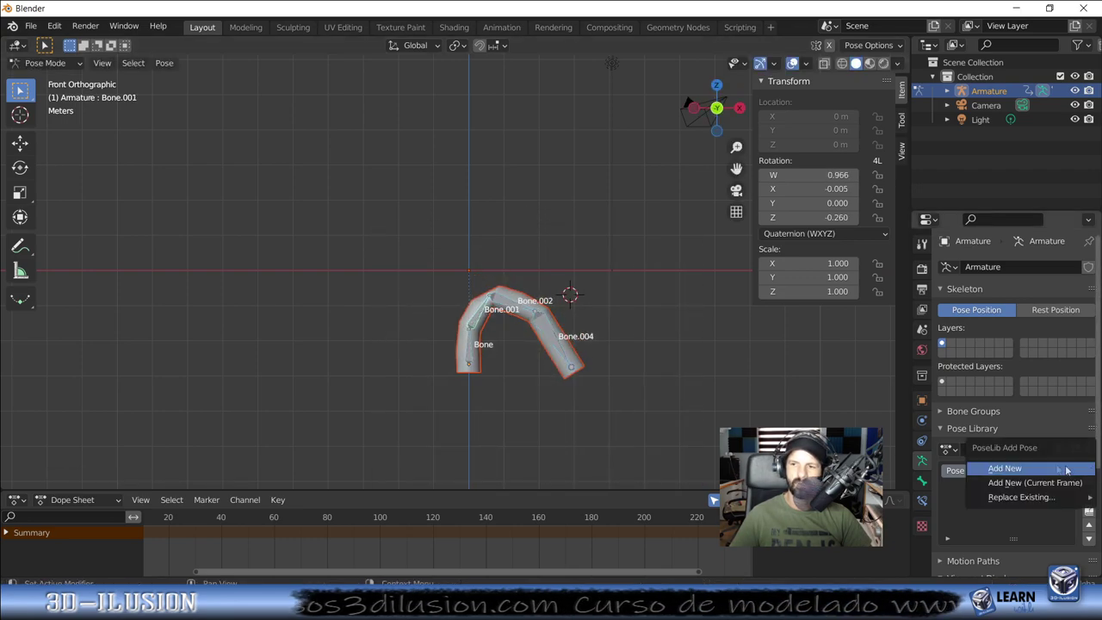
{"action": "left_click", "coordinate": [1050, 465]}
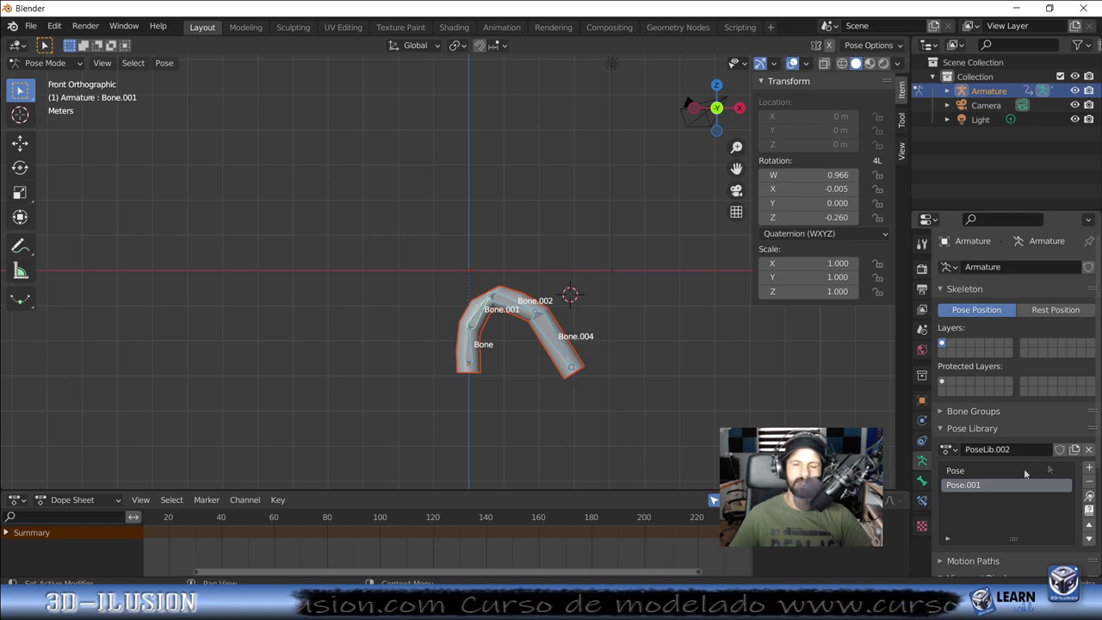
{"action": "left_click", "coordinate": [953, 471]}
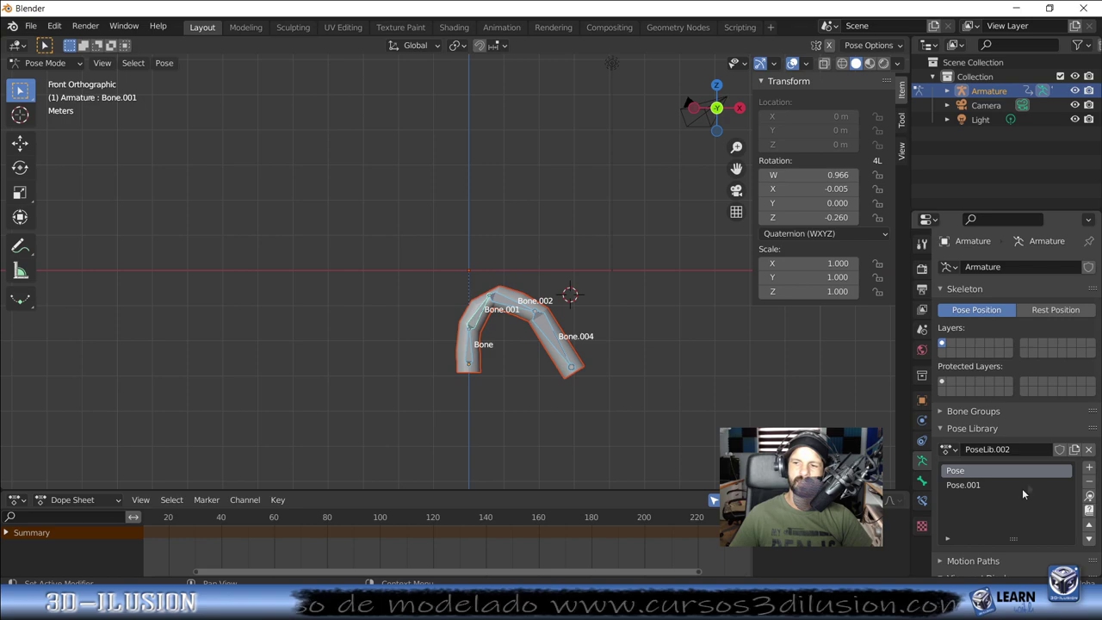
{"action": "left_click", "coordinate": [1089, 495]}
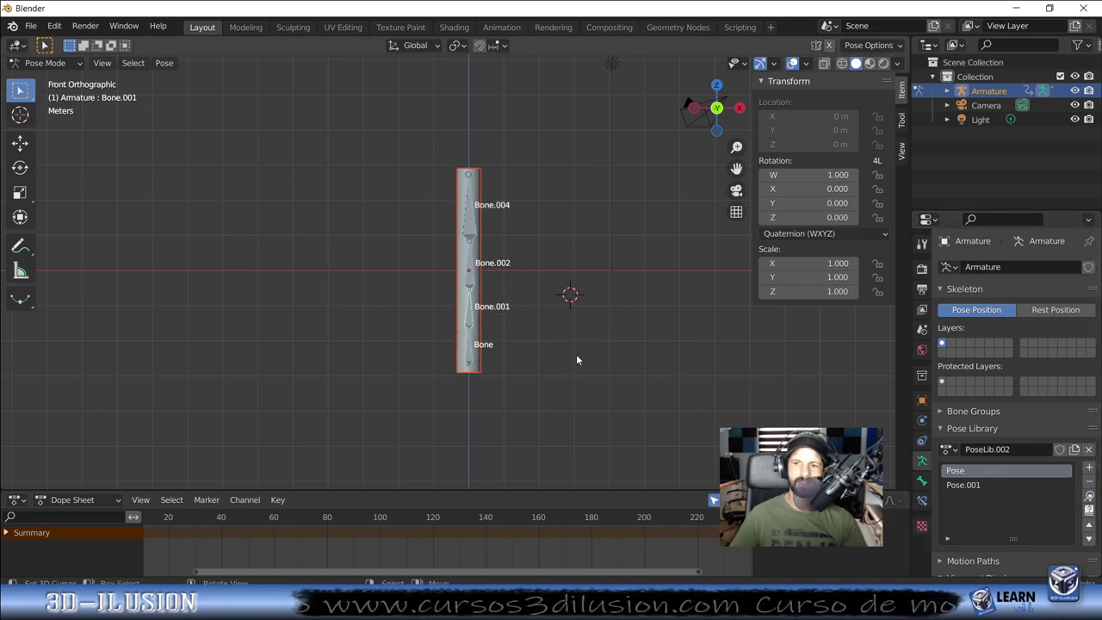
{"action": "left_click", "coordinate": [969, 484]}
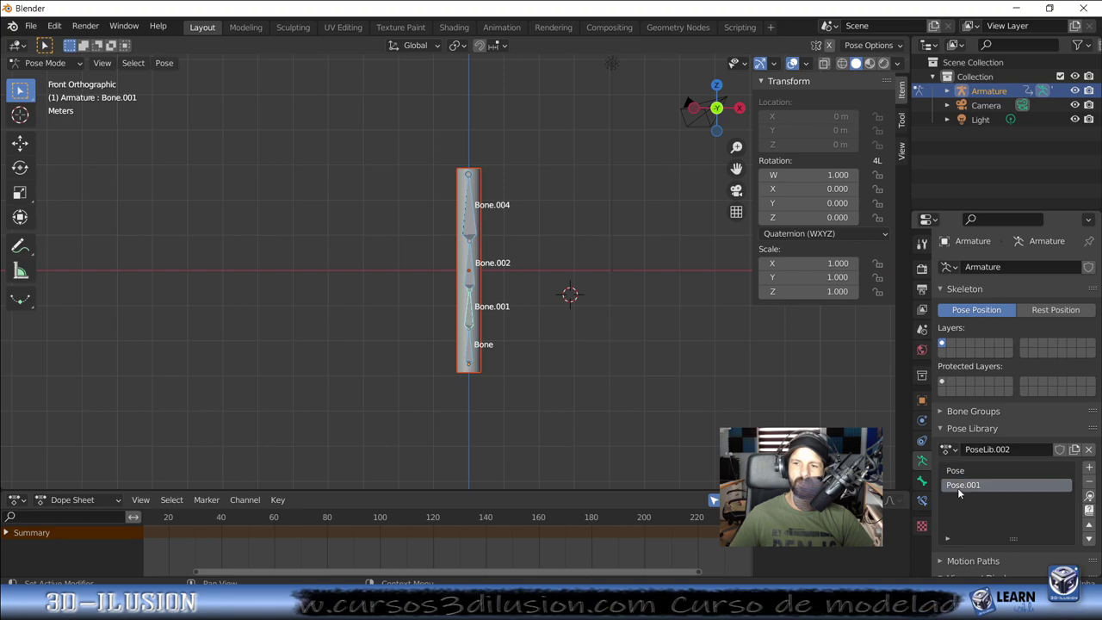
{"action": "left_click", "coordinate": [1089, 496]}
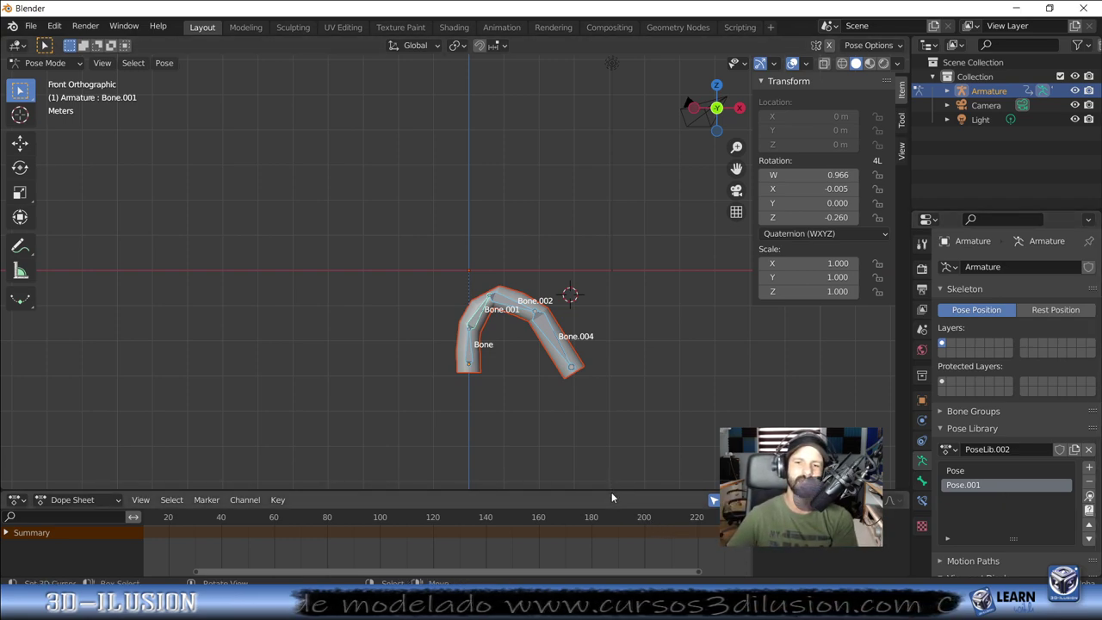
Step: Enlarge the timeline and keyframe the straight Pose's location, rotation and scale at frame 1
{"action": "left_click_drag", "start_coordinate": [606, 488], "coordinate": [606, 383]}
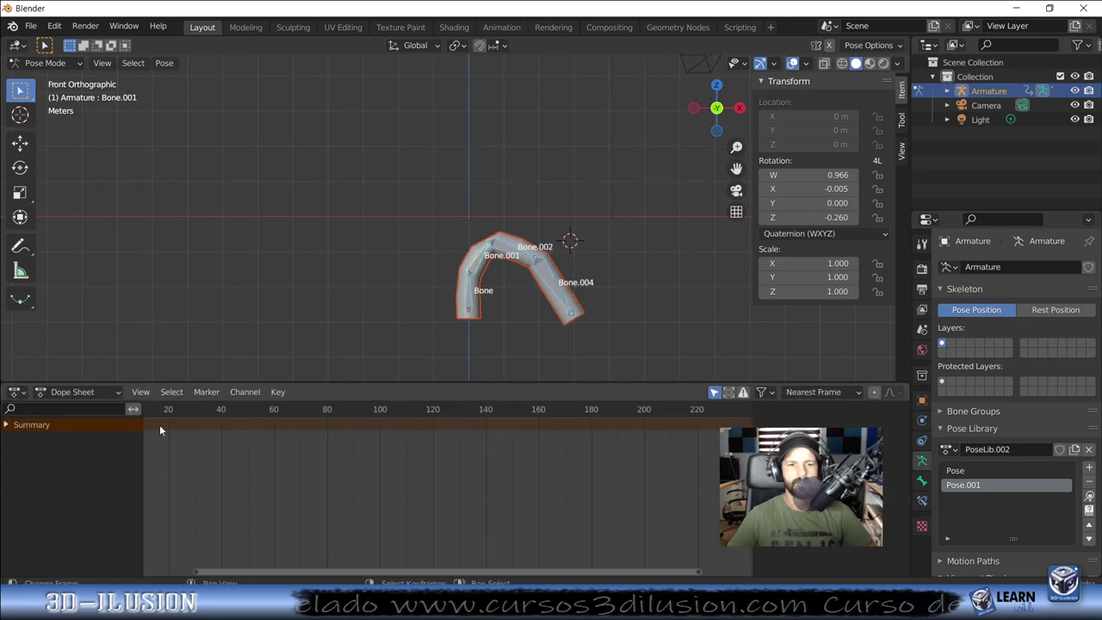
{"action": "left_click_drag", "start_coordinate": [467, 570], "coordinate": [329, 502]}
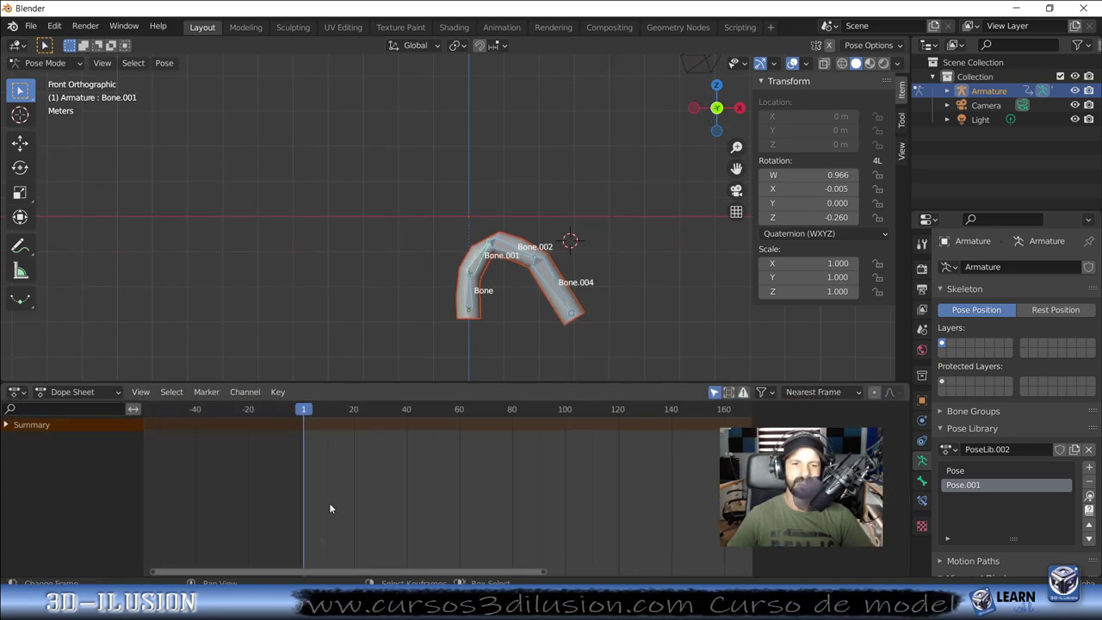
{"action": "left_click", "coordinate": [983, 471]}
{"action": "left_click", "coordinate": [1089, 501]}
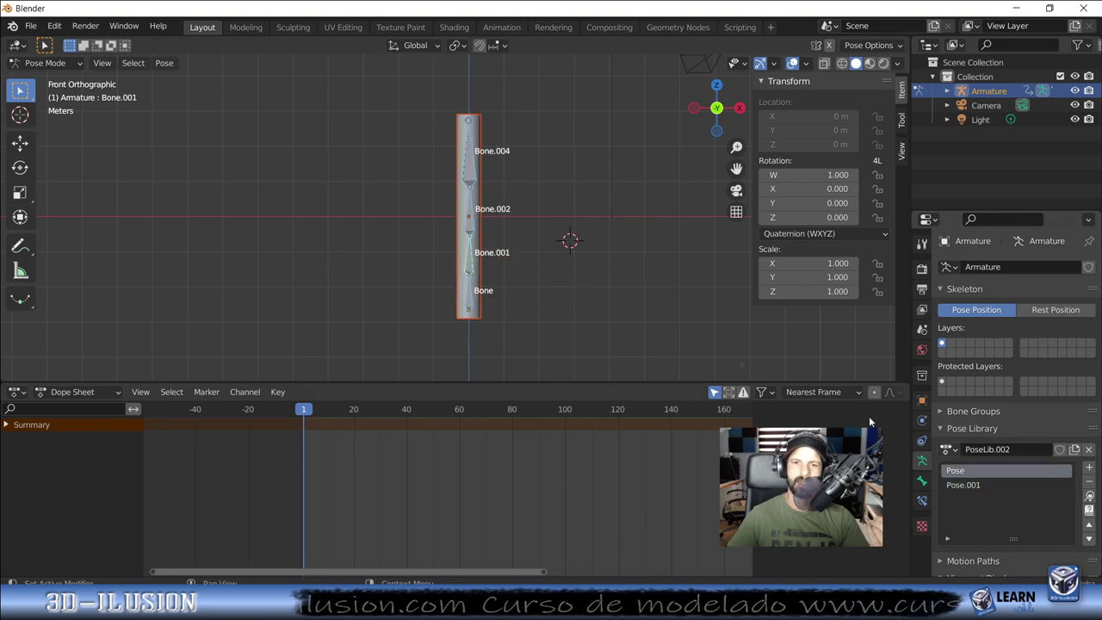
{"action": "key", "text": "i"}
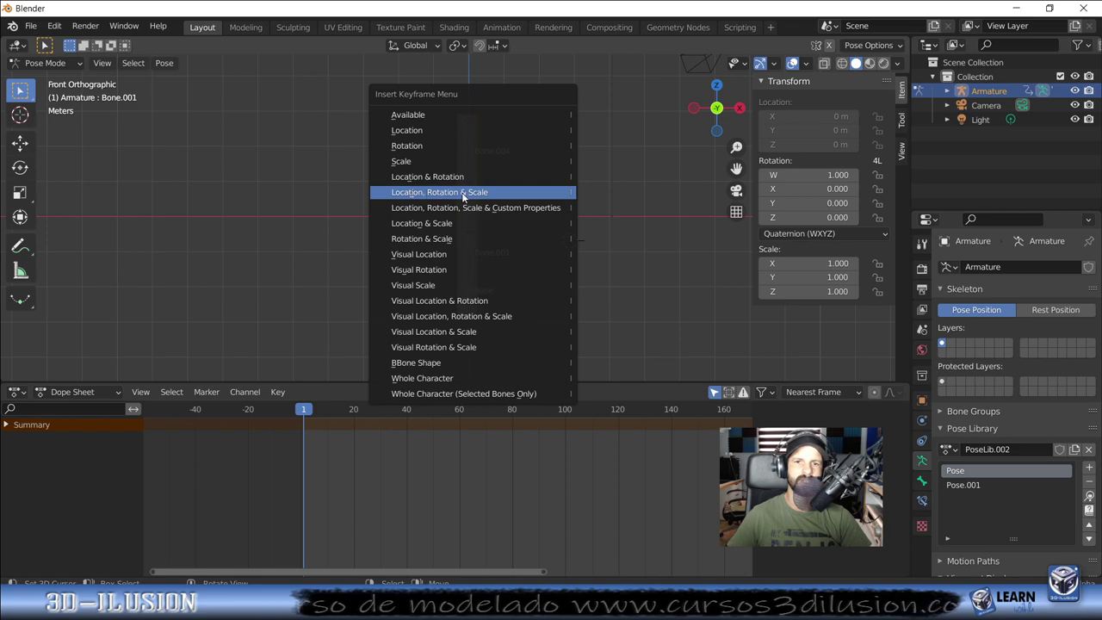
{"action": "left_click", "coordinate": [463, 196]}
Step: Apply the bent Pose.001 at frame 79 and keyframe it
{"action": "left_click", "coordinate": [714, 410]}
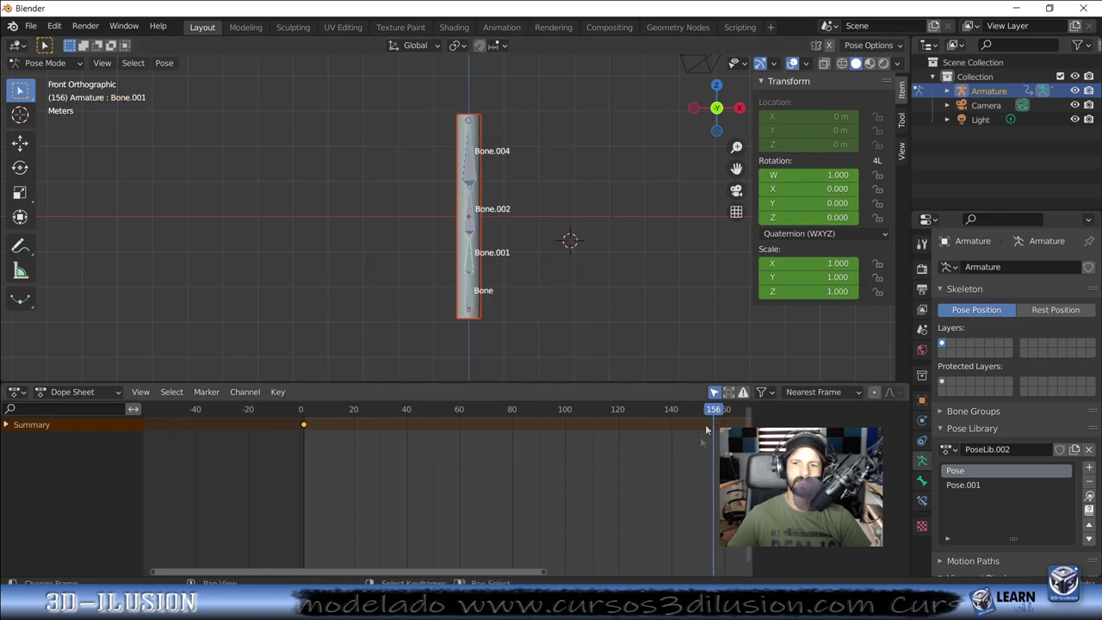
{"action": "left_click", "coordinate": [956, 485]}
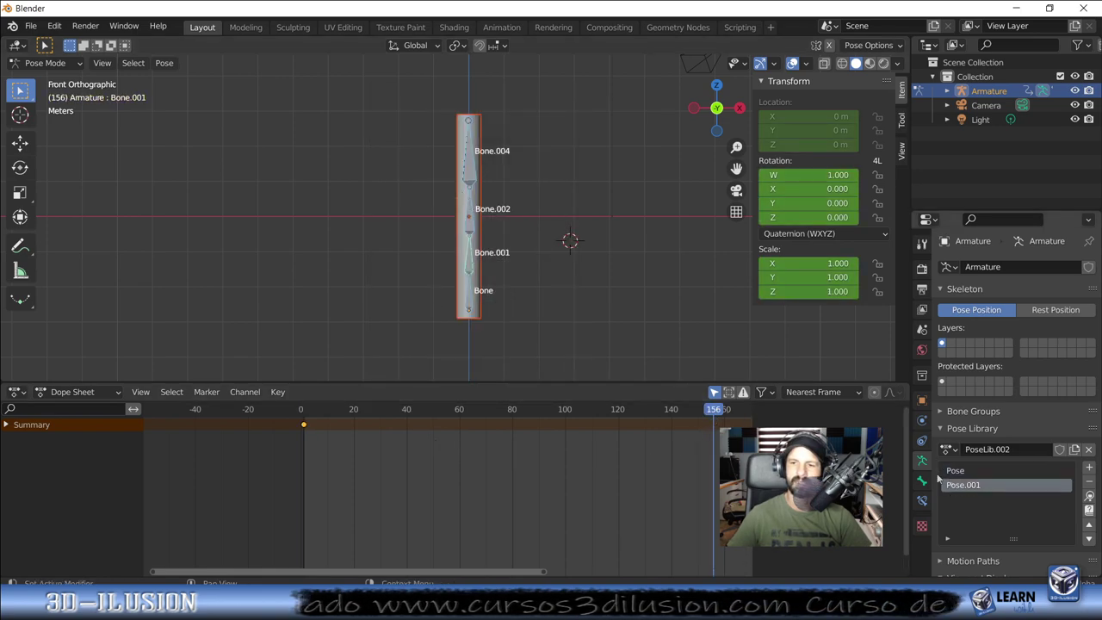
{"action": "left_click", "coordinate": [509, 411]}
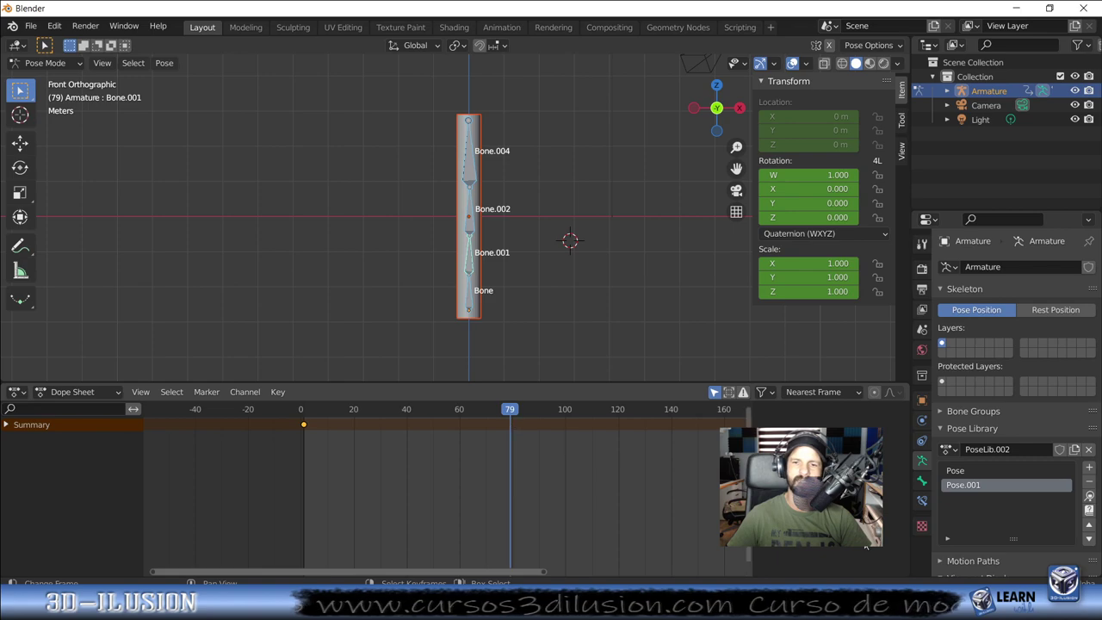
{"action": "left_click", "coordinate": [1090, 496]}
{"action": "key", "text": "i"}
{"action": "left_click", "coordinate": [541, 274]}
Step: Keyframe the straight Pose at frame 159 and play back the bending animation
{"action": "left_click_drag", "start_coordinate": [525, 404], "coordinate": [722, 409]}
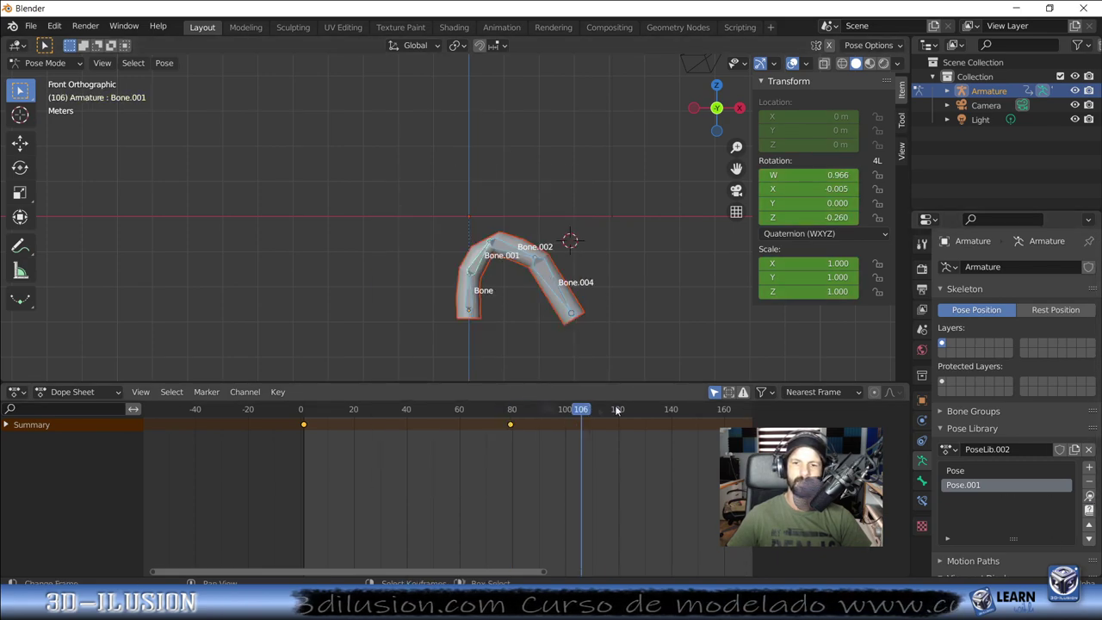
{"action": "left_click", "coordinate": [967, 472]}
{"action": "left_click", "coordinate": [1089, 497]}
{"action": "key", "text": "i"}
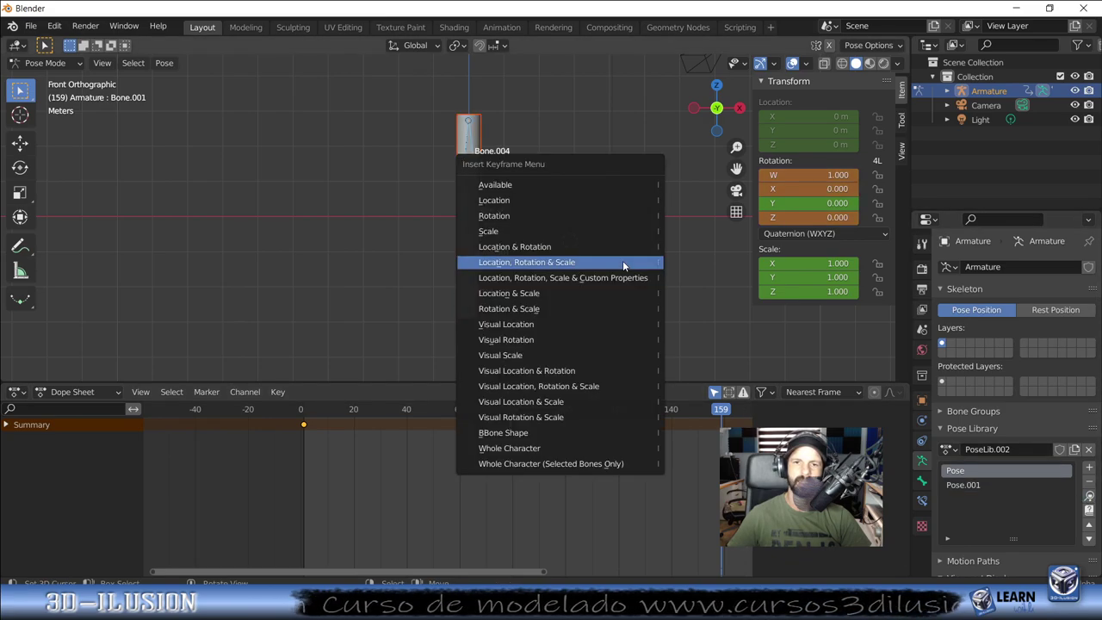
{"action": "left_click", "coordinate": [623, 260]}
{"action": "key", "text": "space"}
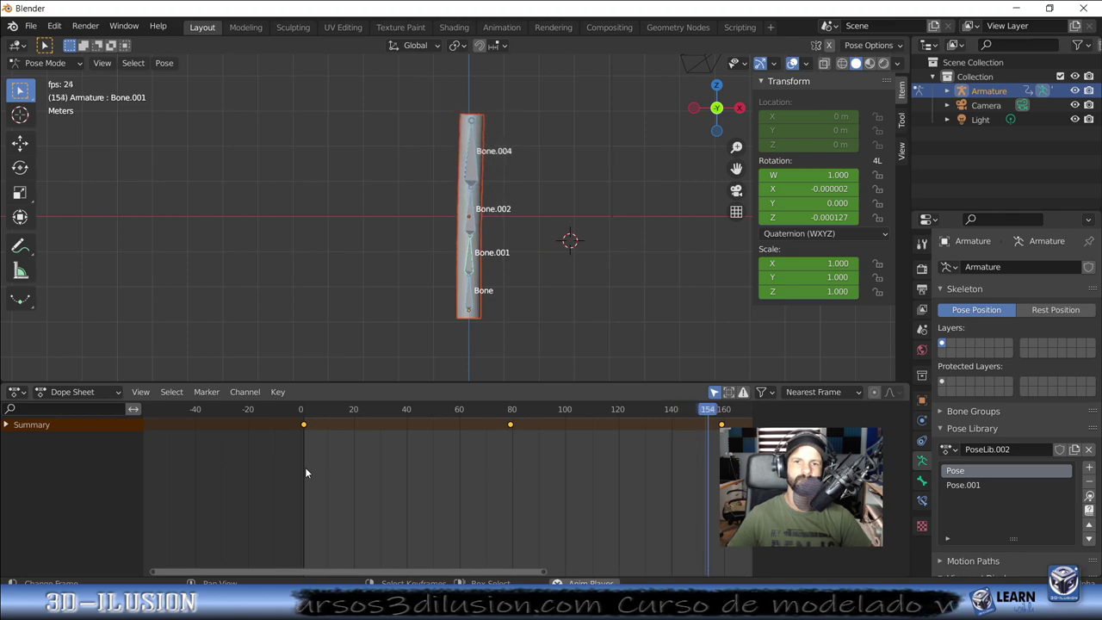
{"action": "key", "text": "space"}
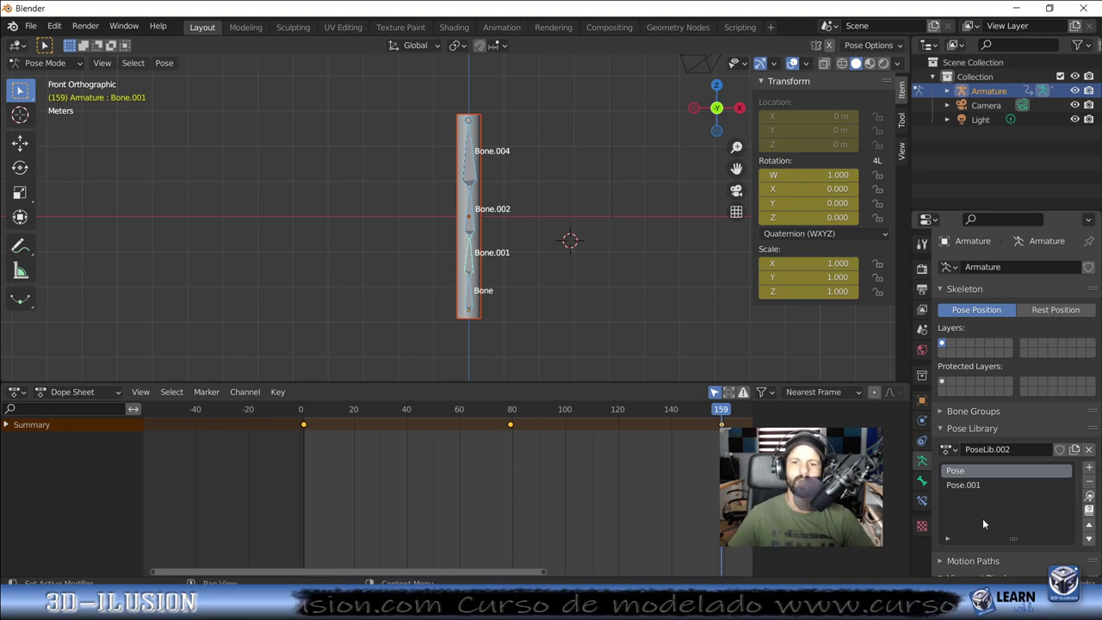
Step: Re-key location, rotation and scale, then select Bone.002 and show its bone properties
{"action": "scroll", "coordinate": [964, 519], "scroll_direction": "down", "scroll_amount": 4}
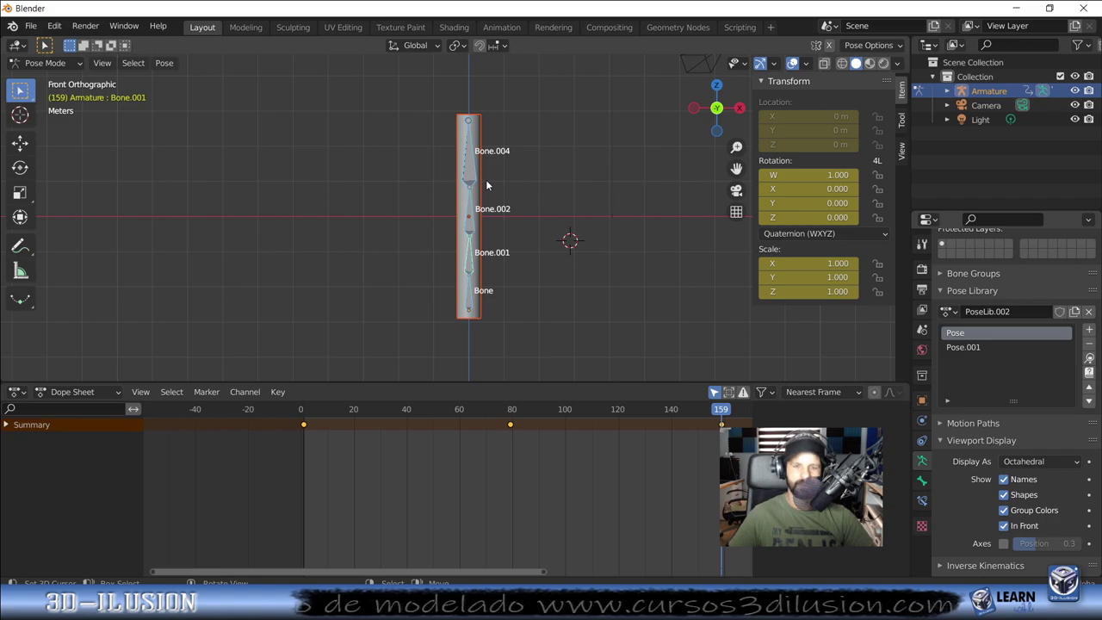
{"action": "key", "text": "i"}
{"action": "left_click", "coordinate": [575, 164]}
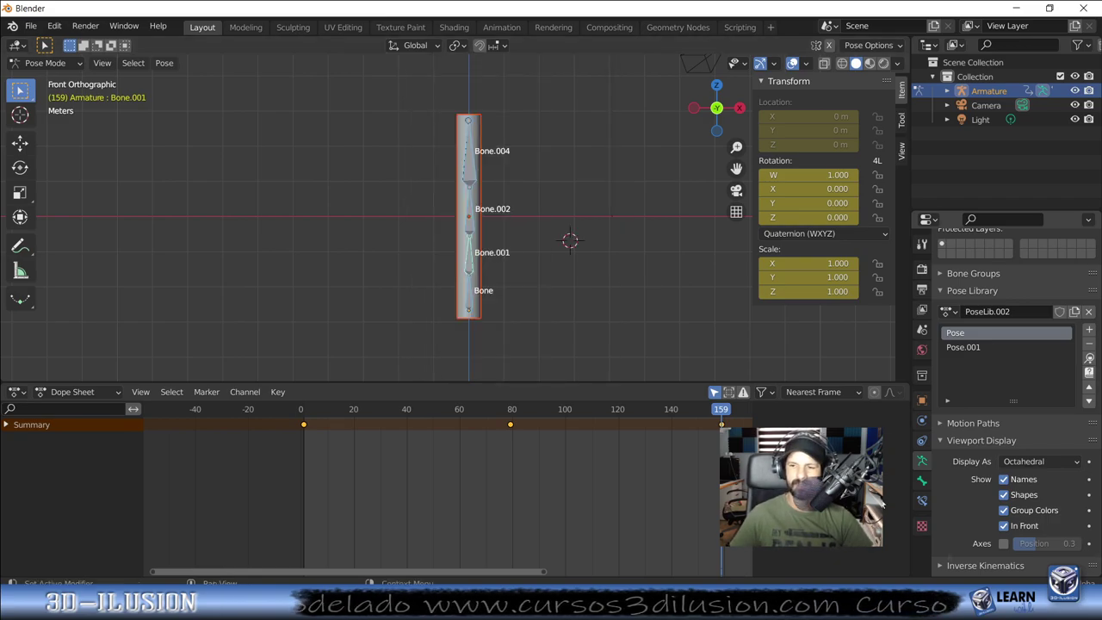
{"action": "key", "text": "i"}
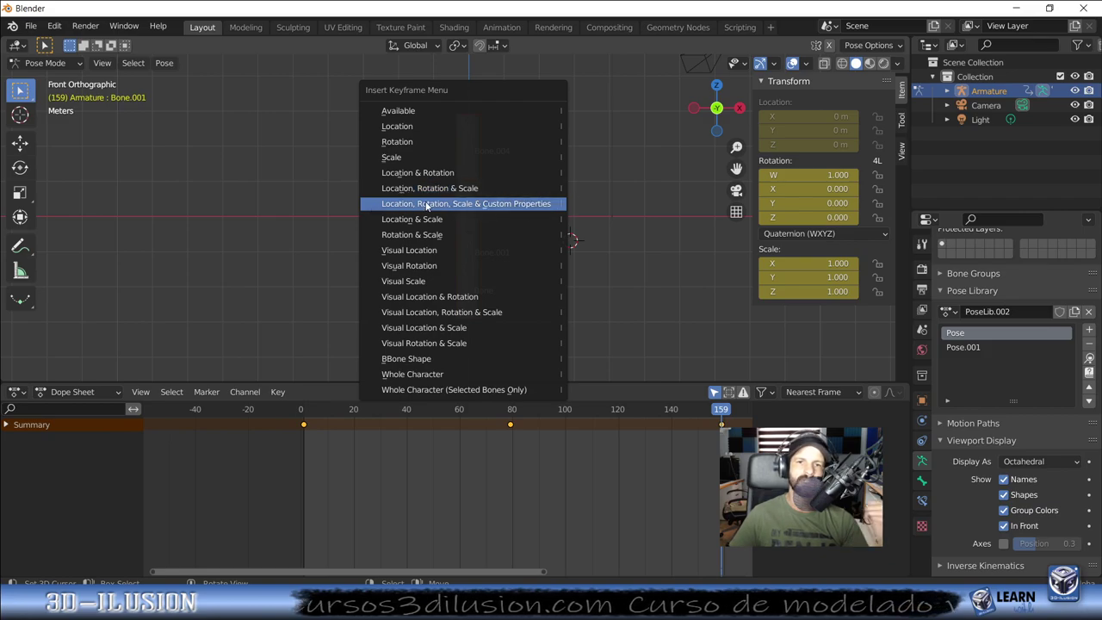
{"action": "left_click", "coordinate": [502, 205]}
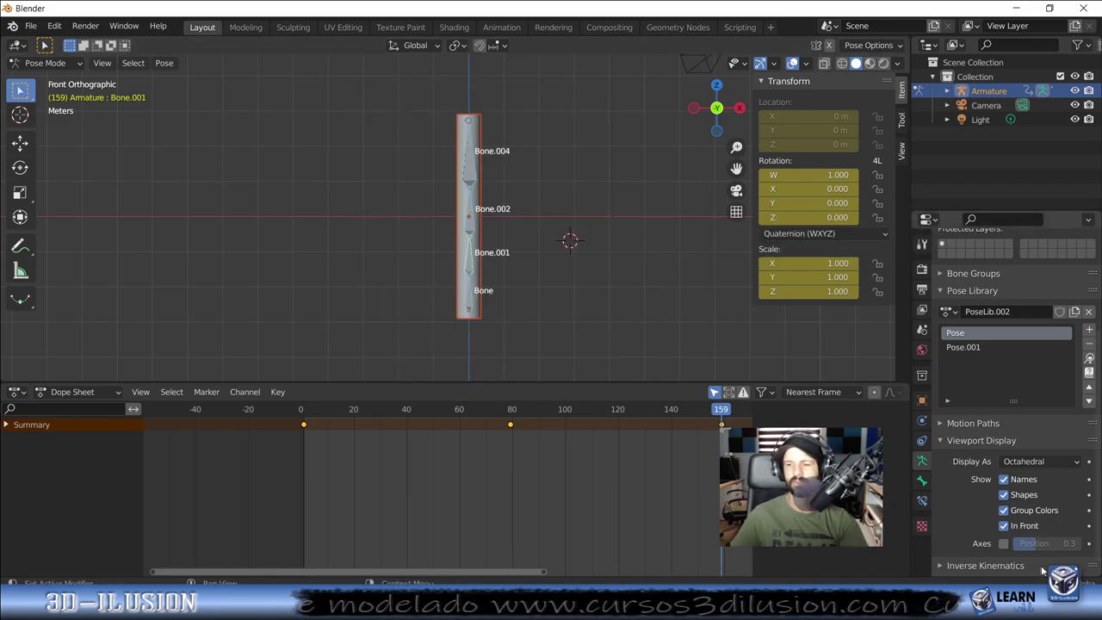
{"action": "left_click", "coordinate": [469, 213]}
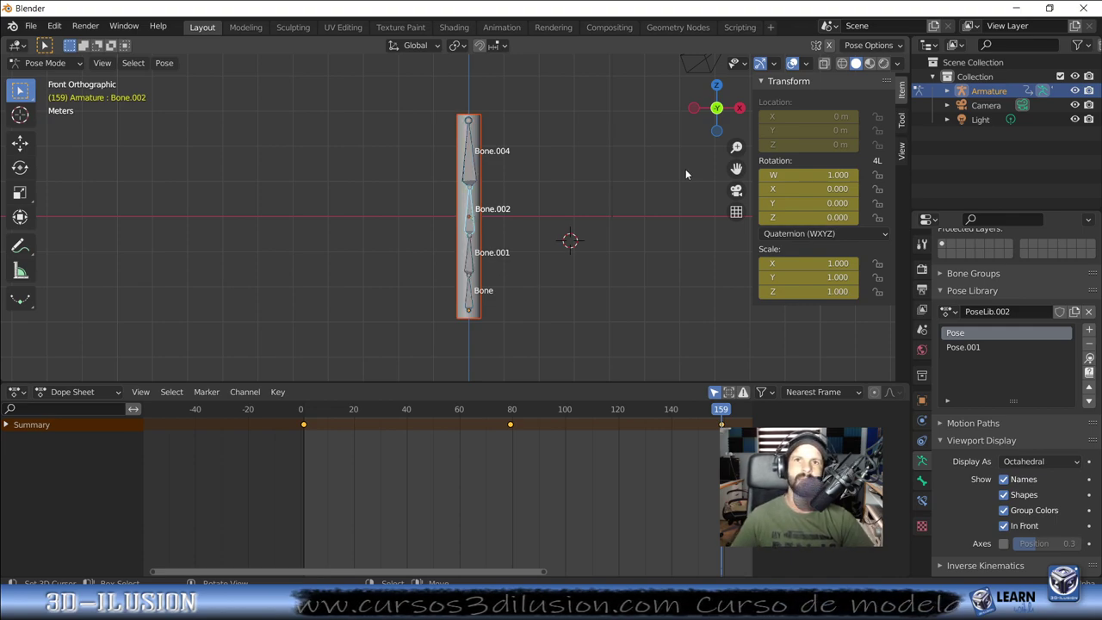
{"action": "key", "text": "k"}
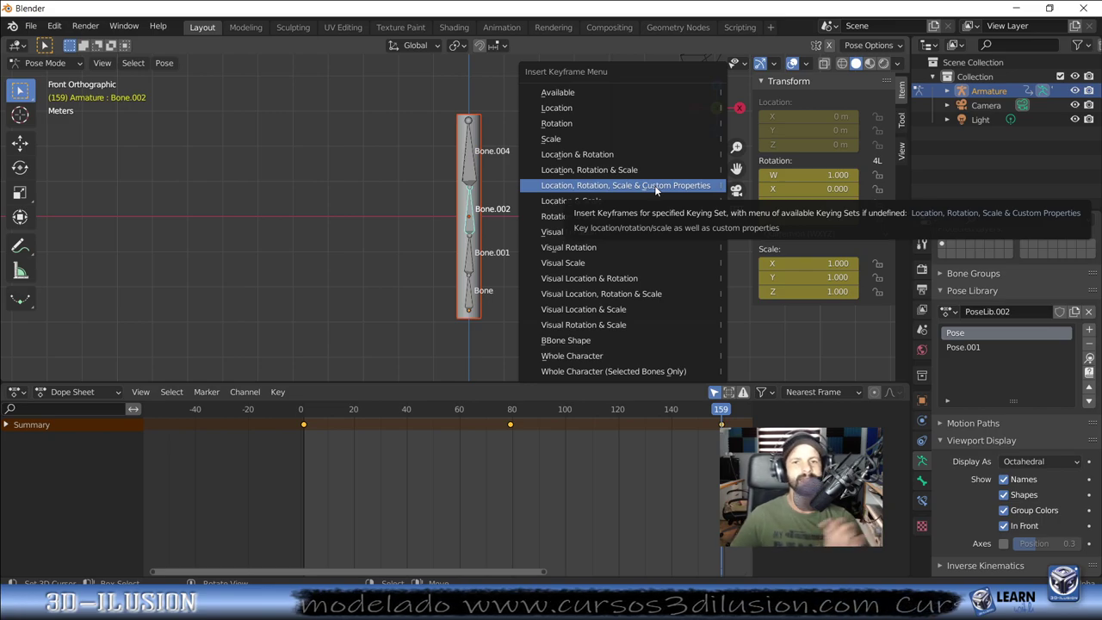
{"action": "left_click", "coordinate": [654, 185]}
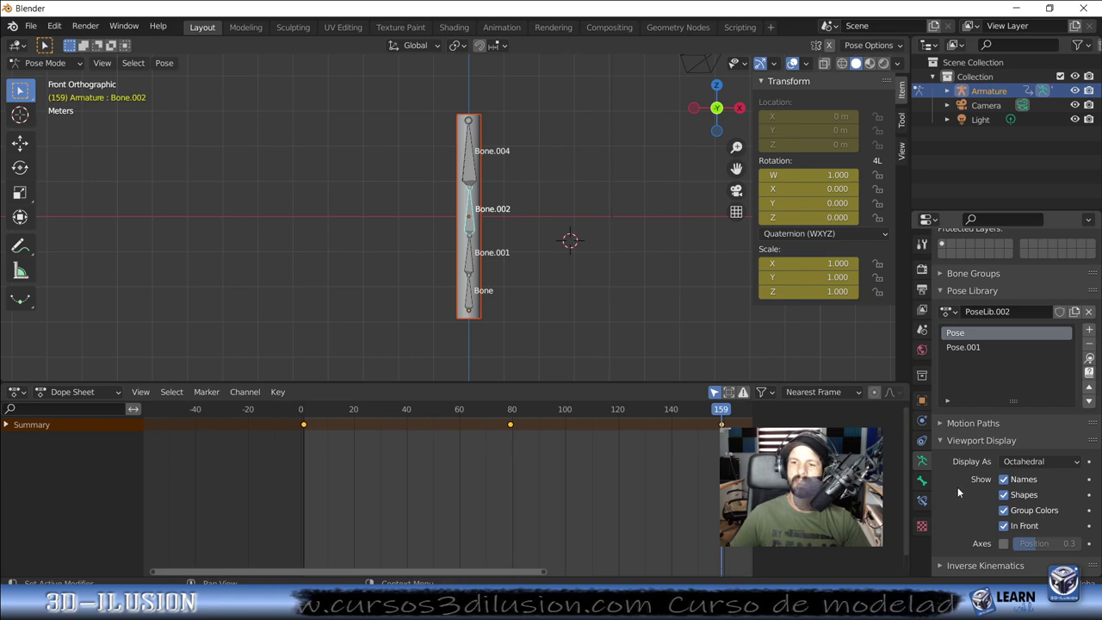
{"action": "left_click", "coordinate": [922, 481]}
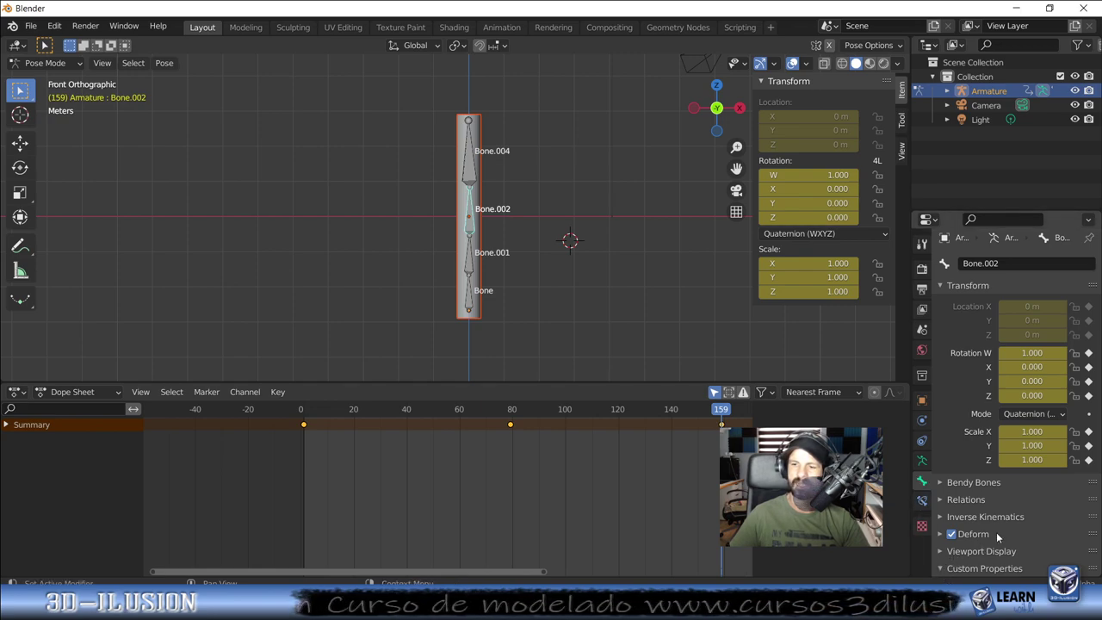
Step: Scrub the playhead from frame 159 back toward the start of the animation
{"action": "scroll", "coordinate": [996, 532], "scroll_direction": "down", "scroll_amount": 1}
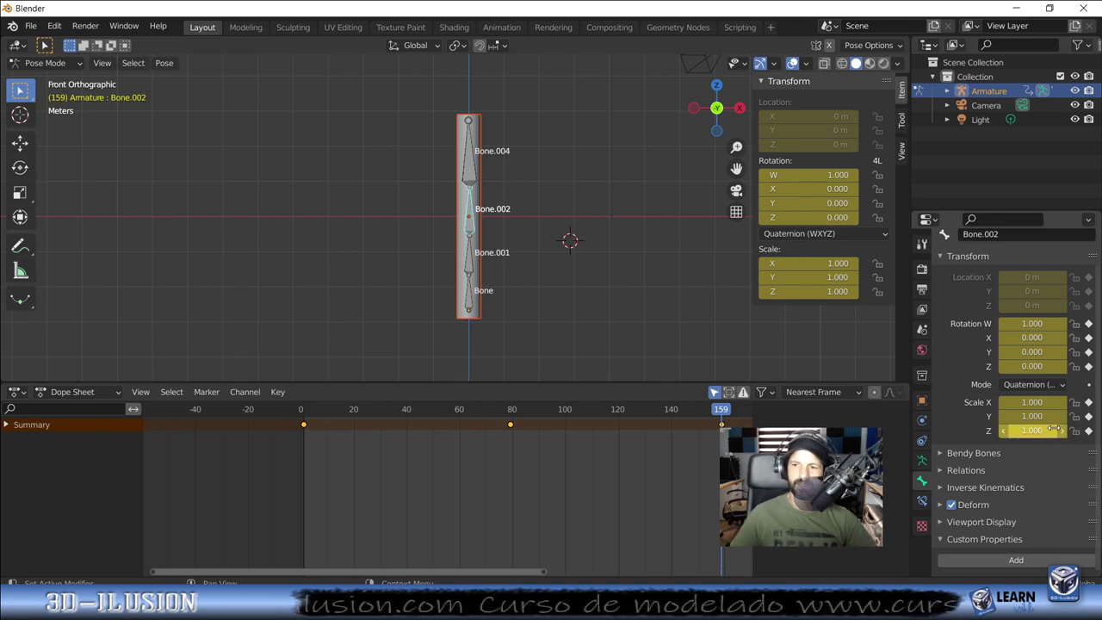
{"action": "mouse_move", "coordinate": [400, 461]}
{"action": "left_mouse_down"}
{"action": "mouse_move", "coordinate": [336, 454]}
{"action": "mouse_move", "coordinate": [694, 441]}
{"action": "mouse_move", "coordinate": [314, 442]}
{"action": "left_mouse_up"}
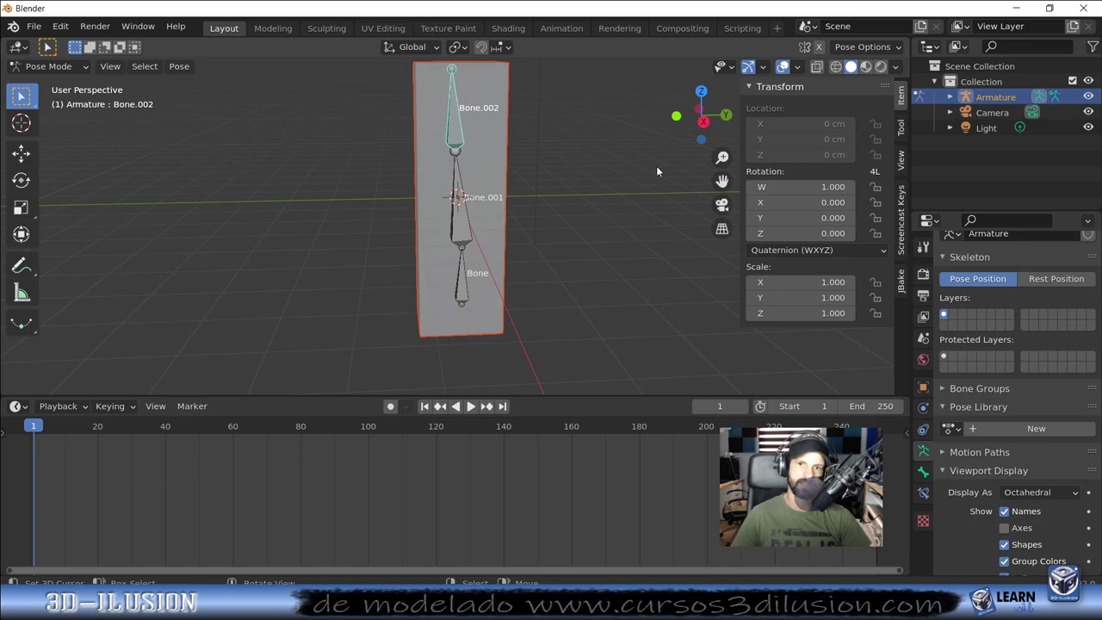
{"action": "key", "text": "i"}
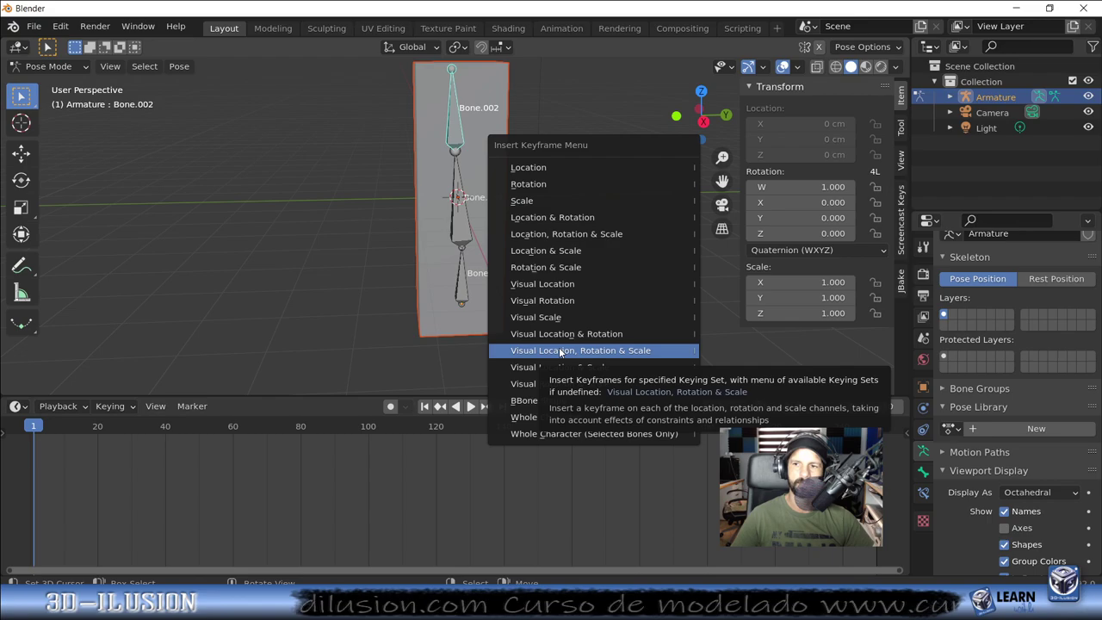
Step: Make Bone.002 active and enable Axes display for the armature's bones
{"action": "left_click", "coordinate": [446, 118]}
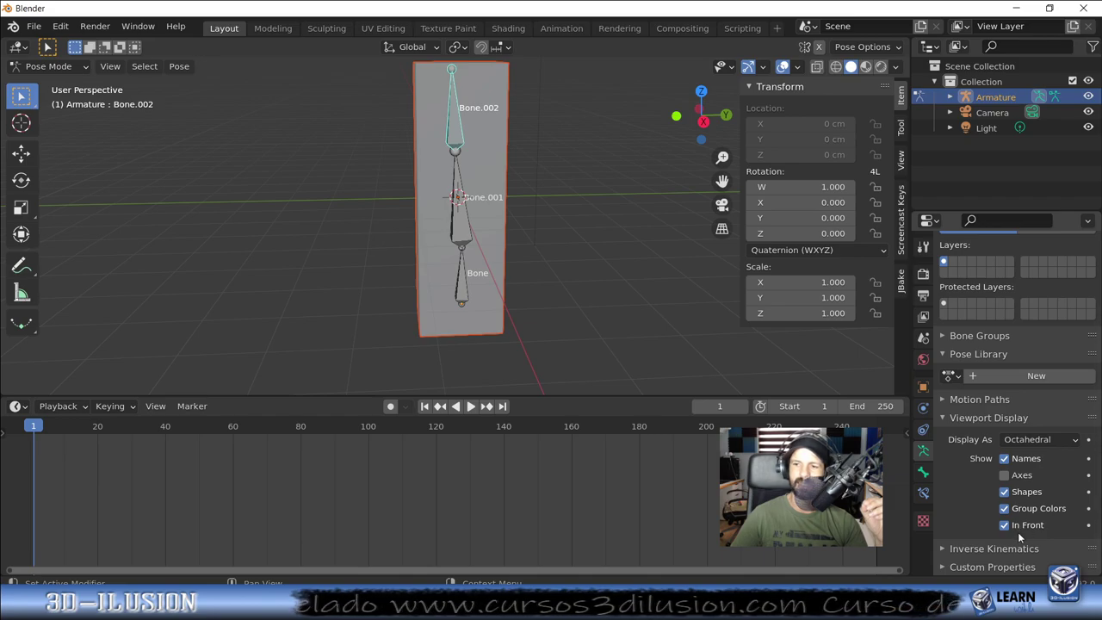
{"action": "left_click", "coordinate": [1005, 475]}
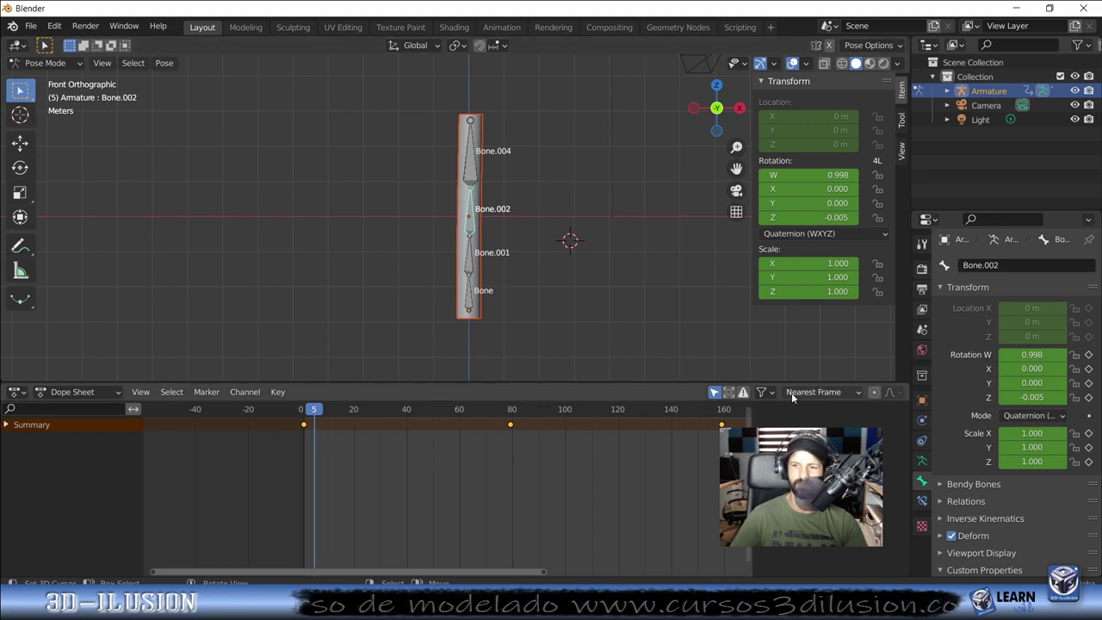
Step: Show the Armature Data properties and scroll through its pose library and display settings
{"action": "scroll", "coordinate": [508, 220], "scroll_direction": "up", "scroll_amount": 2}
{"action": "scroll", "coordinate": [1011, 495], "scroll_direction": "down", "scroll_amount": 2}
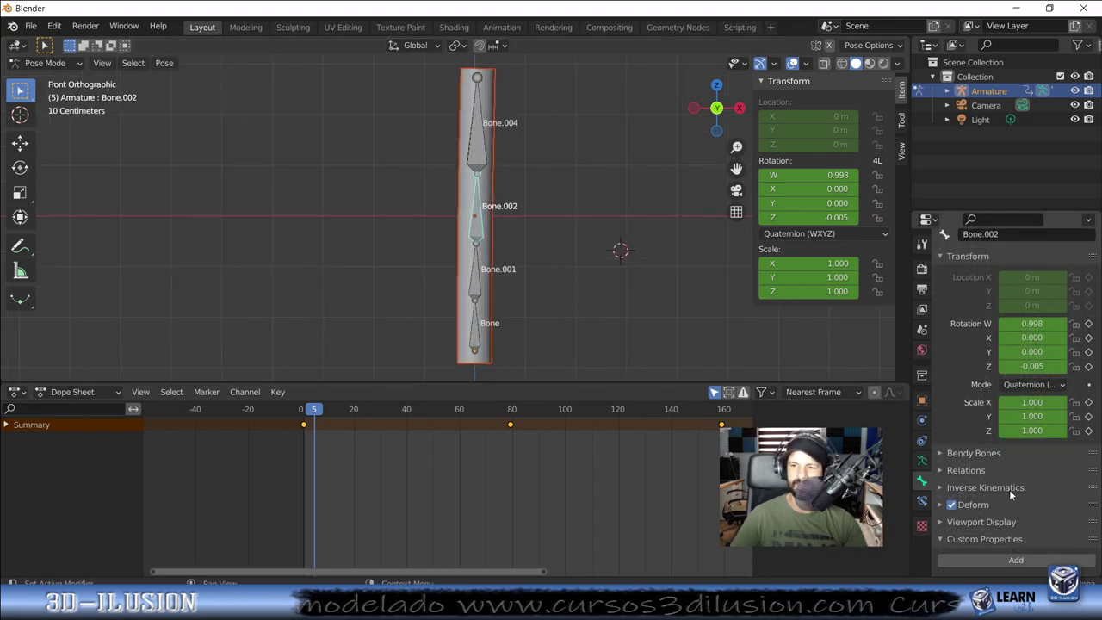
{"action": "left_click", "coordinate": [922, 461]}
{"action": "scroll", "coordinate": [1050, 485], "scroll_direction": "down", "scroll_amount": 5}
{"action": "scroll", "coordinate": [1041, 467], "scroll_direction": "down", "scroll_amount": 2}
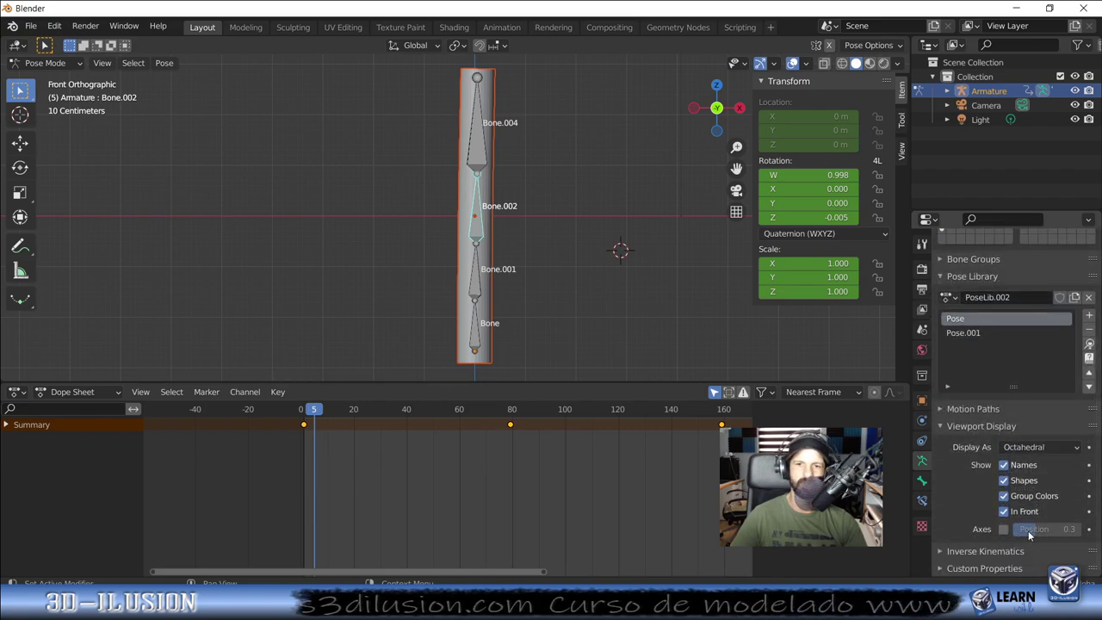
{"action": "scroll", "coordinate": [511, 270], "scroll_direction": "down", "scroll_amount": 1}
{"action": "scroll", "coordinate": [511, 269], "scroll_direction": "down", "scroll_amount": 1}
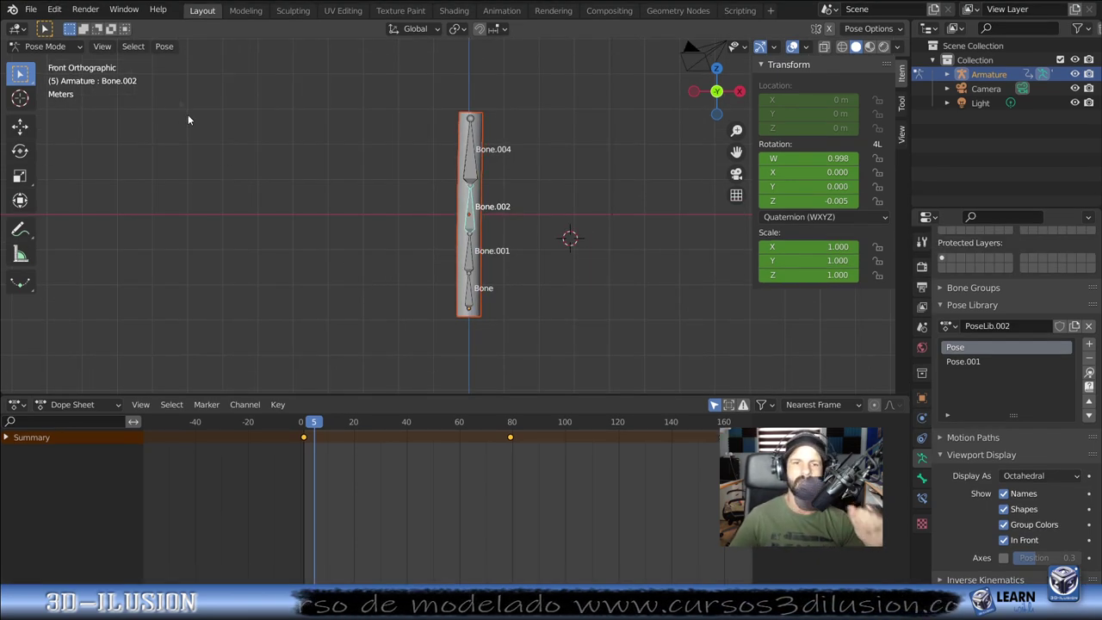
Step: Step back a frame, open the Pose menu, and scrub forward to frame 43
{"action": "key", "text": "Left"}
{"action": "key", "text": "Left"}
{"action": "left_click", "coordinate": [170, 50]}
{"action": "mouse_move", "coordinate": [188, 153]}
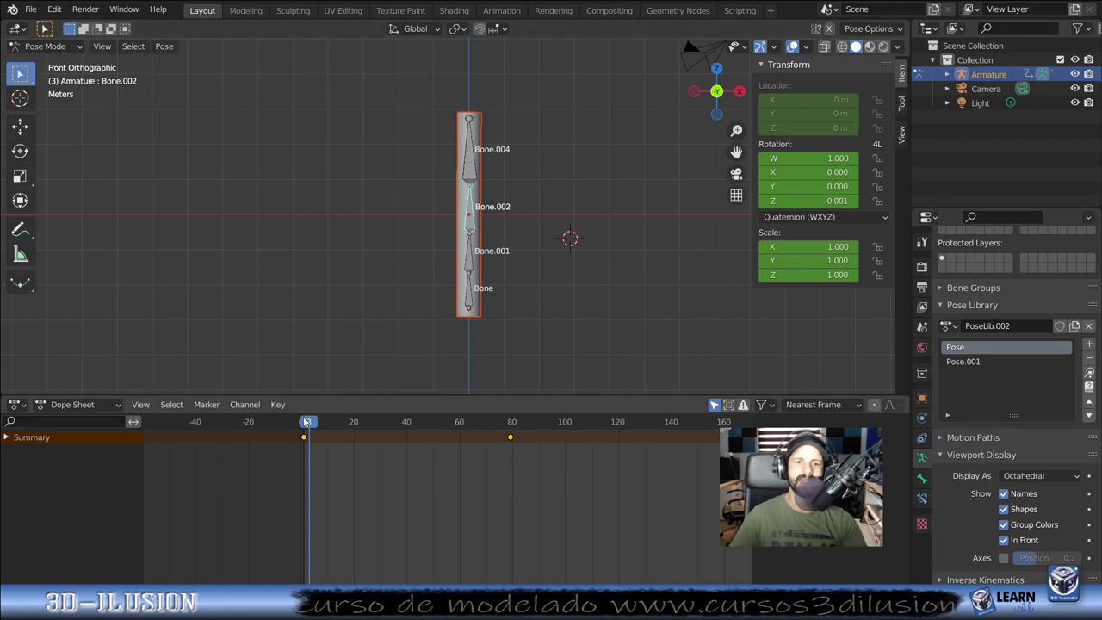
{"action": "mouse_move", "coordinate": [311, 433]}
{"action": "left_mouse_down"}
{"action": "mouse_move", "coordinate": [410, 462]}
{"action": "mouse_move", "coordinate": [452, 462]}
{"action": "mouse_move", "coordinate": [511, 495]}
{"action": "mouse_move", "coordinate": [338, 471]}
{"action": "mouse_move", "coordinate": [449, 463]}
{"action": "mouse_move", "coordinate": [404, 473]}
{"action": "mouse_move", "coordinate": [416, 472]}
{"action": "left_mouse_up"}
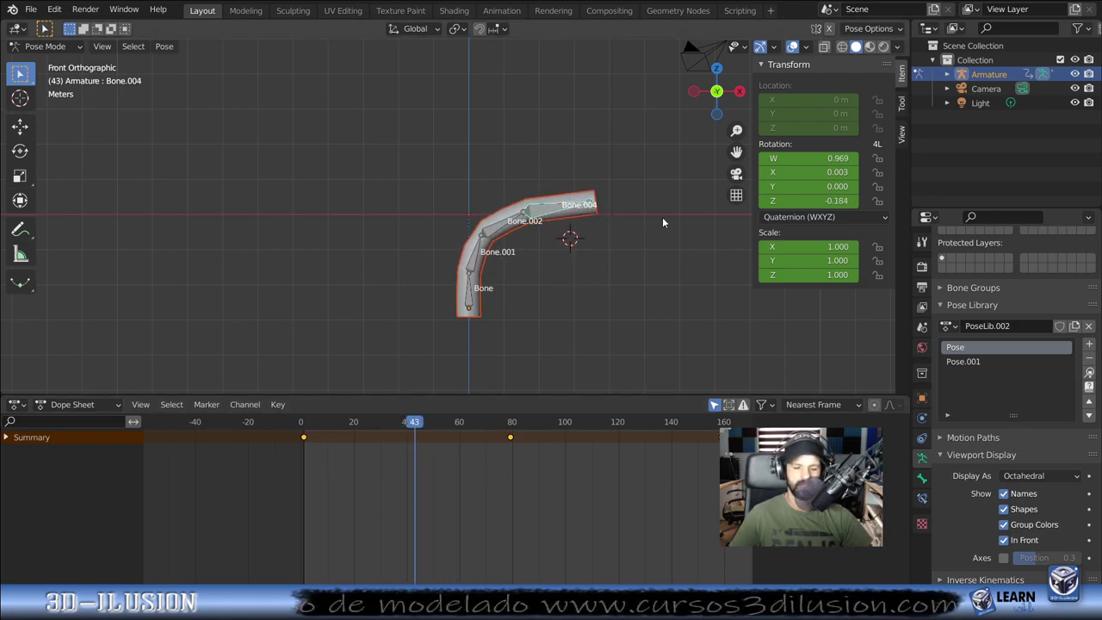
Step: Rotate Bone.004 upward and keyframe location, rotation and scale at frame 43
{"action": "key", "text": "r"}
{"action": "left_click", "coordinate": [555, 232]}
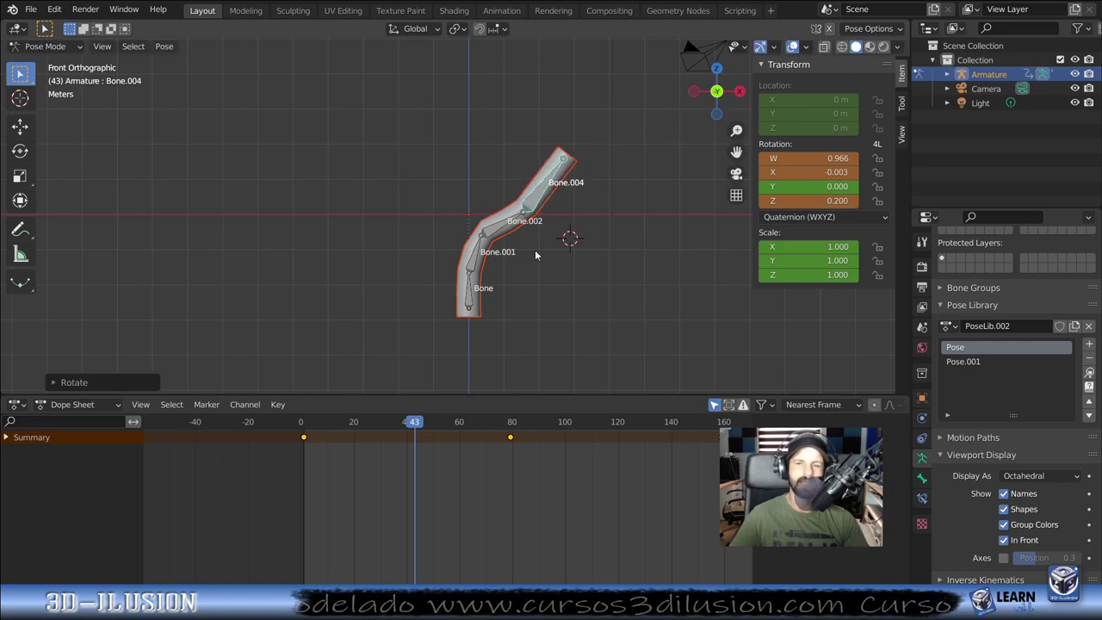
{"action": "key", "text": "i"}
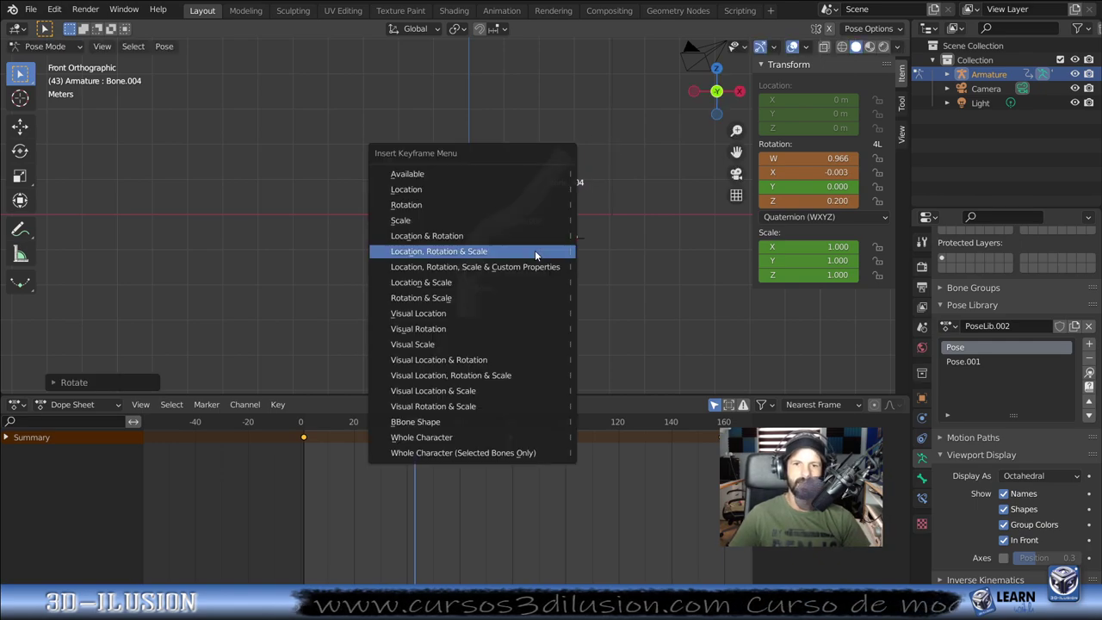
{"action": "left_click", "coordinate": [535, 251]}
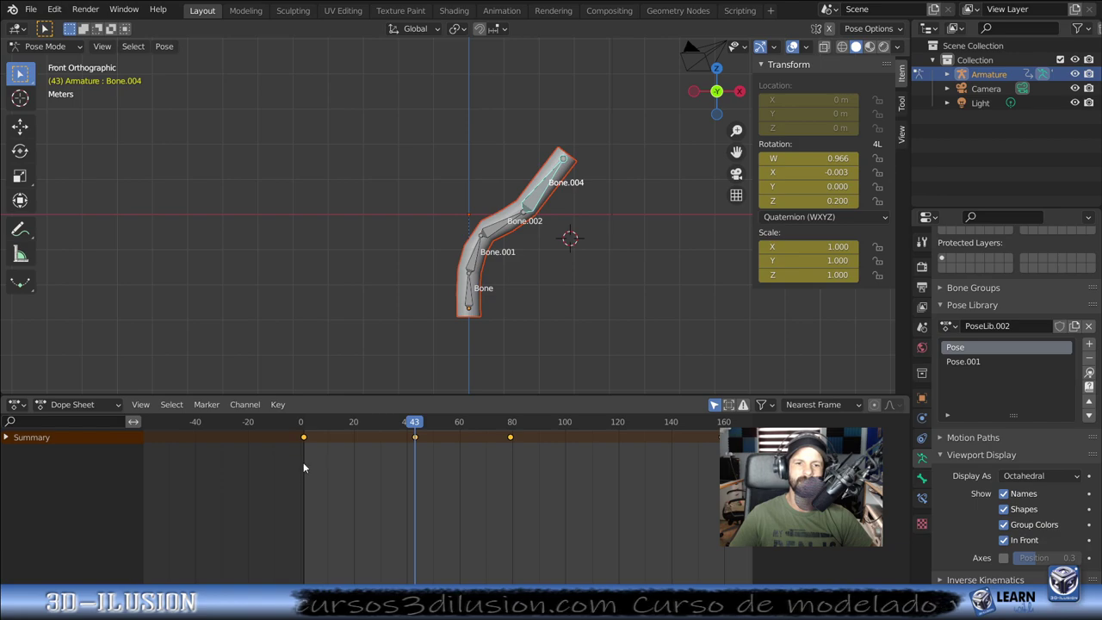
Step: Play the animation from the start, then scrub and stop at frame 41
{"action": "key", "text": "shift+Left"}
{"action": "key", "text": "space"}
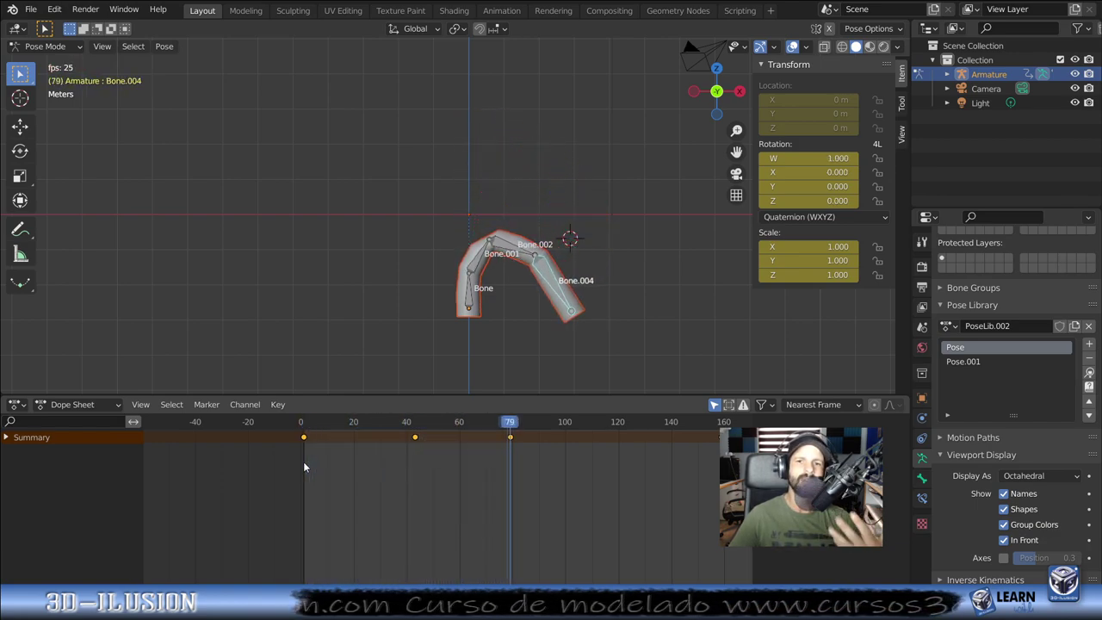
{"action": "key", "text": "space"}
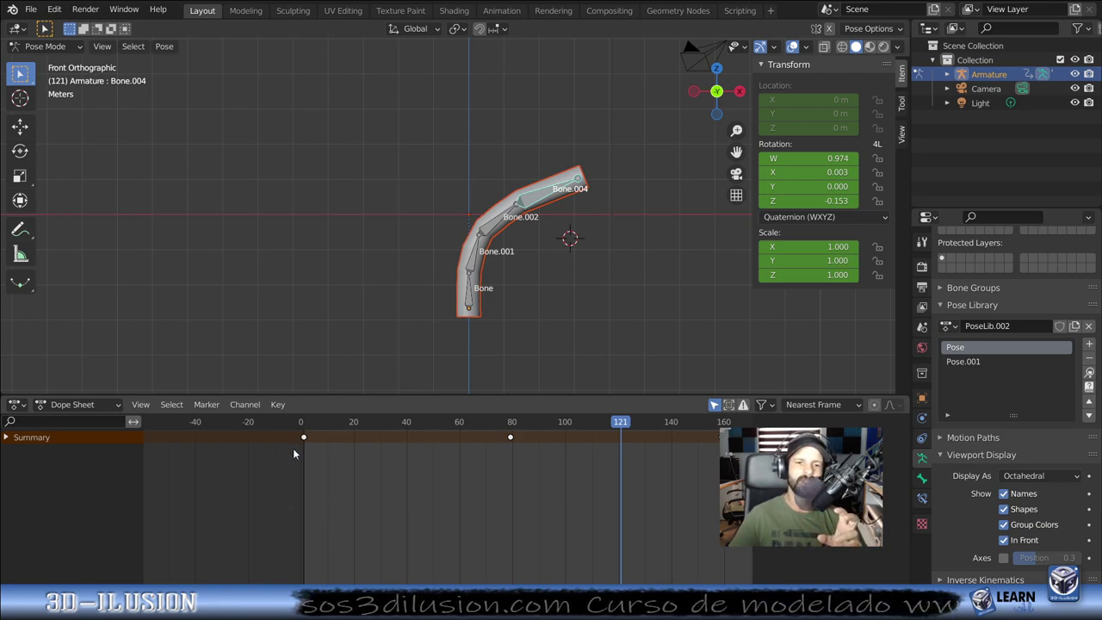
{"action": "left_click_drag", "start_coordinate": [302, 446], "coordinate": [509, 471]}
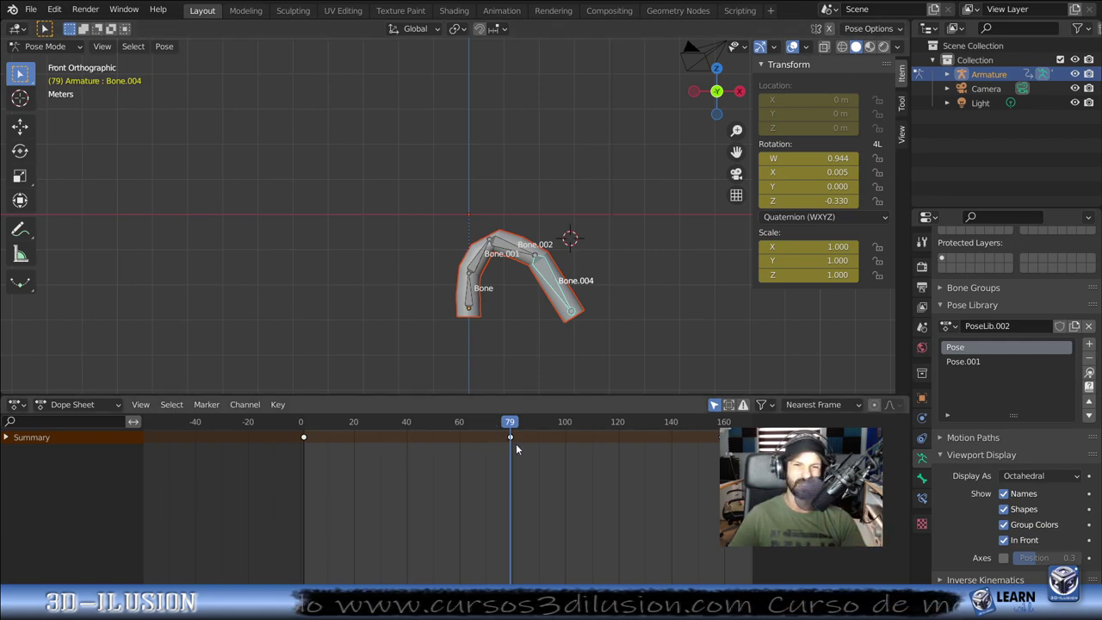
{"action": "left_click", "coordinate": [408, 452]}
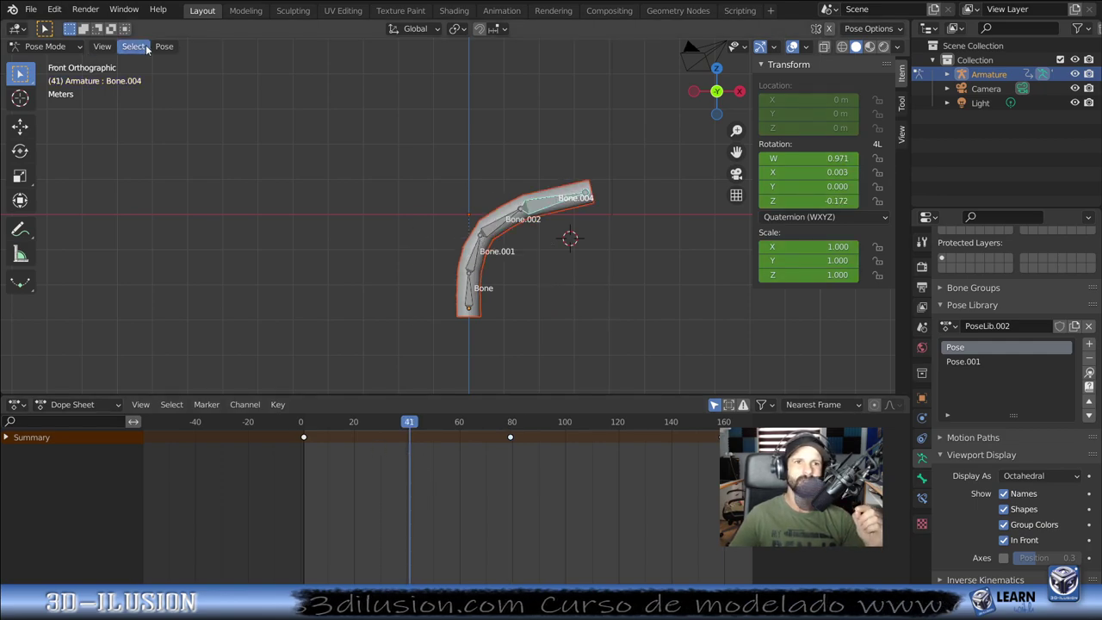
Step: Push the pose from rest pose at frame 41 and key transforms plus custom properties
{"action": "left_click", "coordinate": [174, 50]}
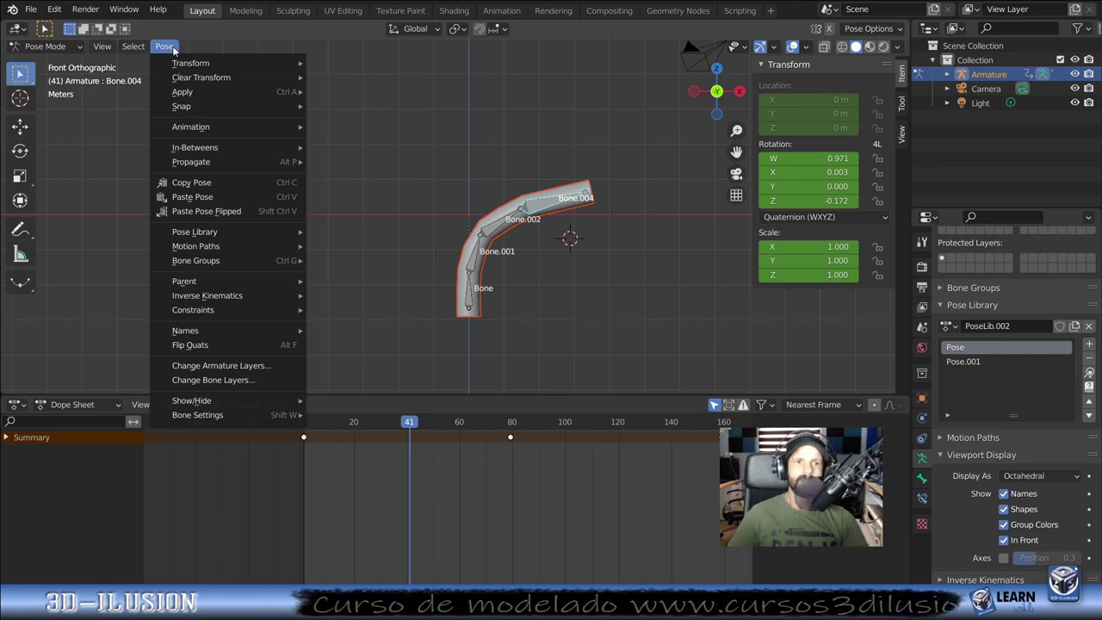
{"action": "mouse_move", "coordinate": [194, 147]}
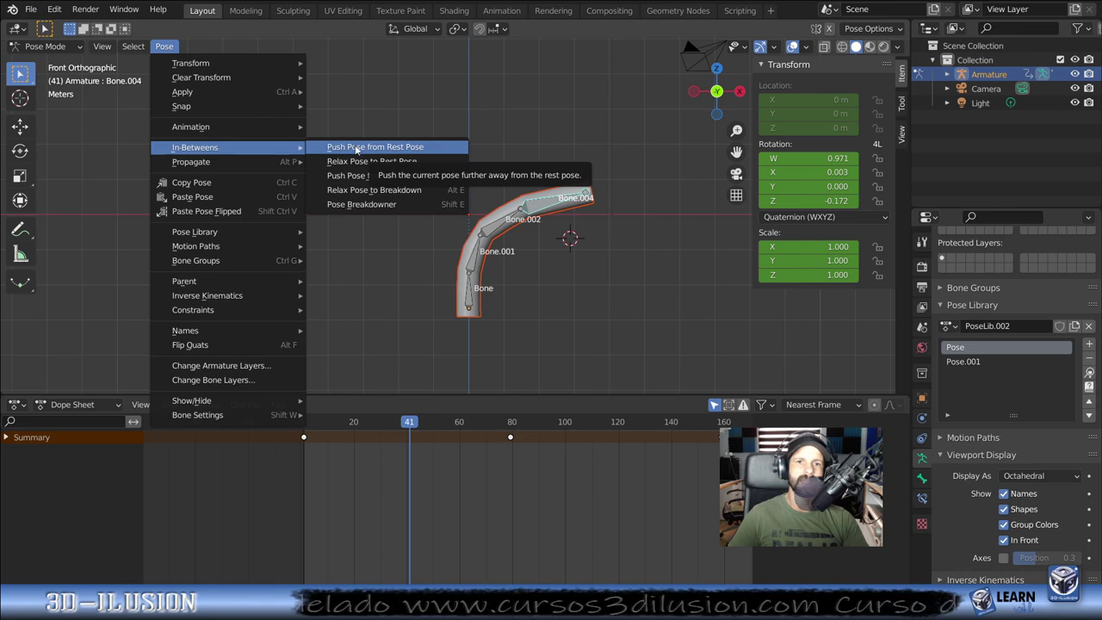
{"action": "left_click", "coordinate": [371, 148]}
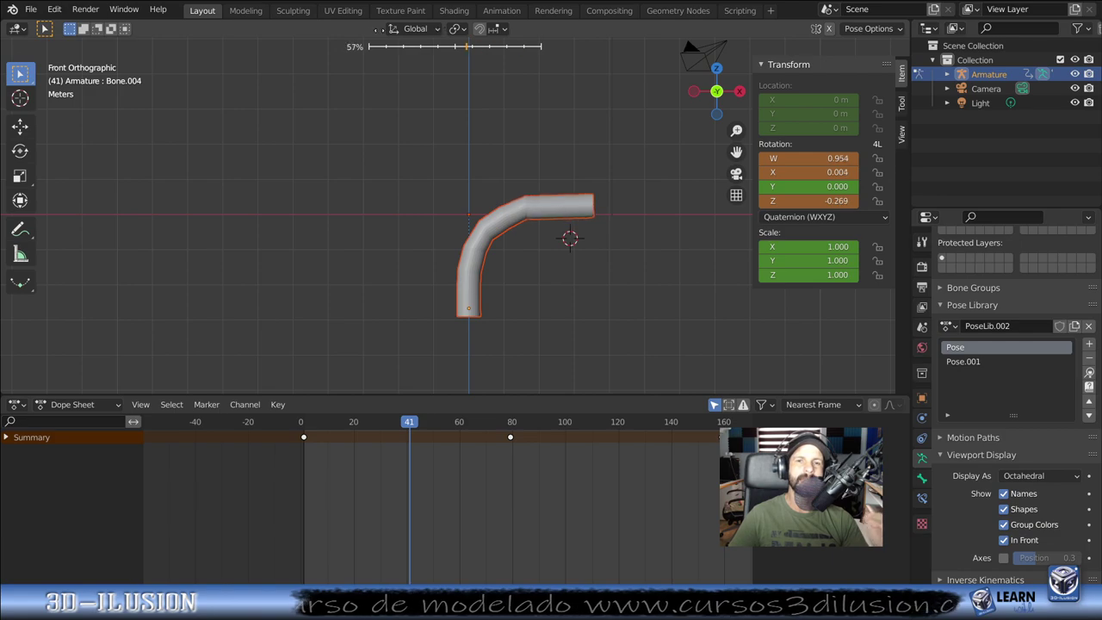
{"action": "left_click", "coordinate": [340, 31]}
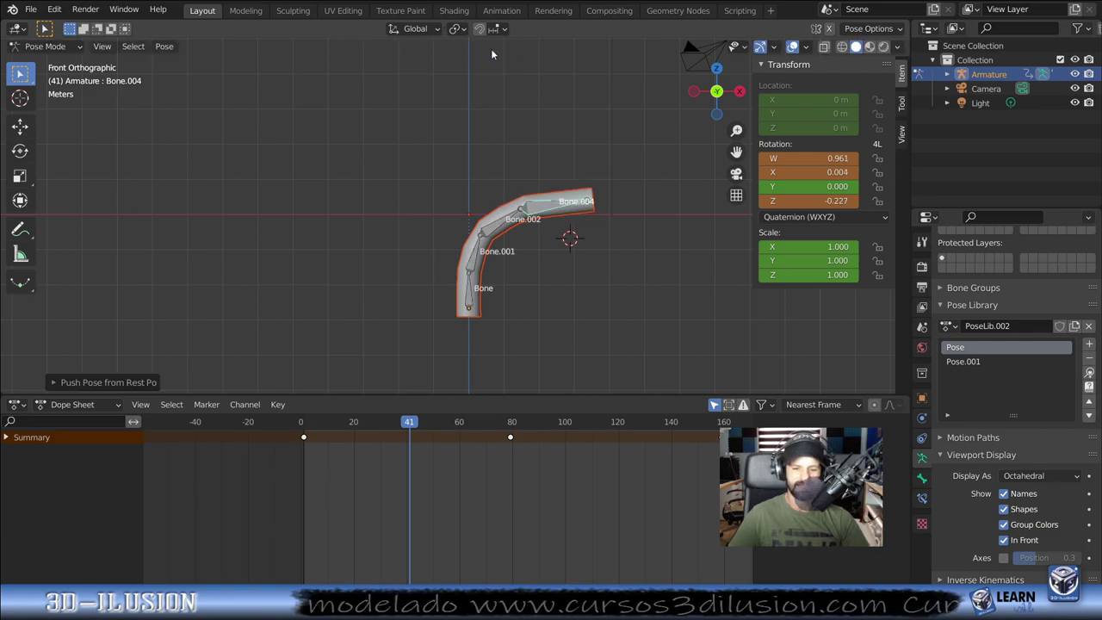
{"action": "key", "text": "i"}
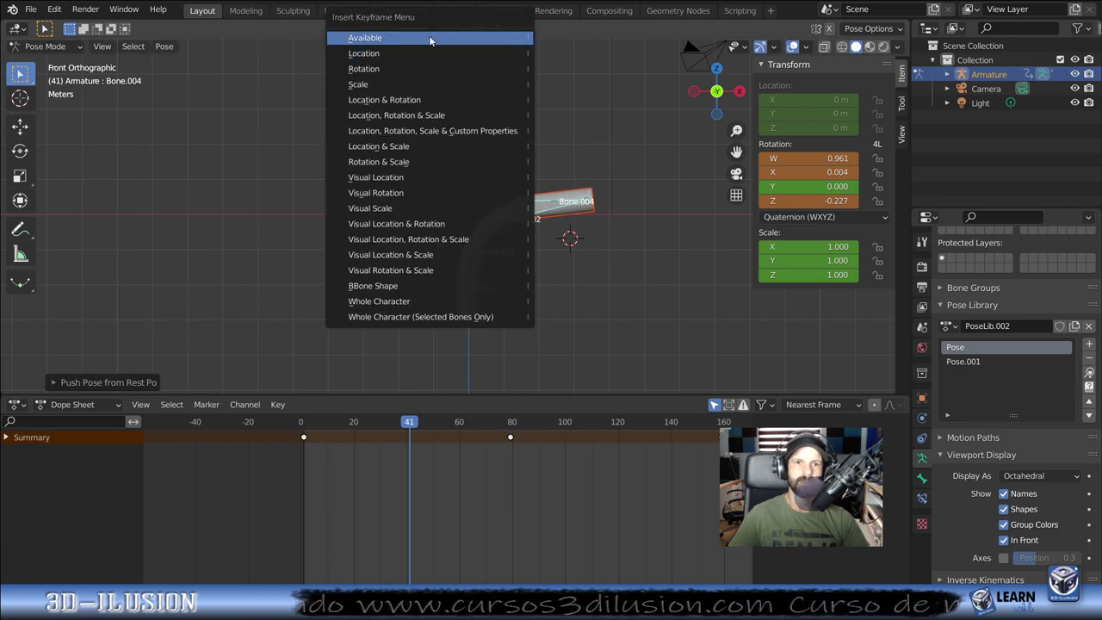
{"action": "left_click", "coordinate": [386, 131]}
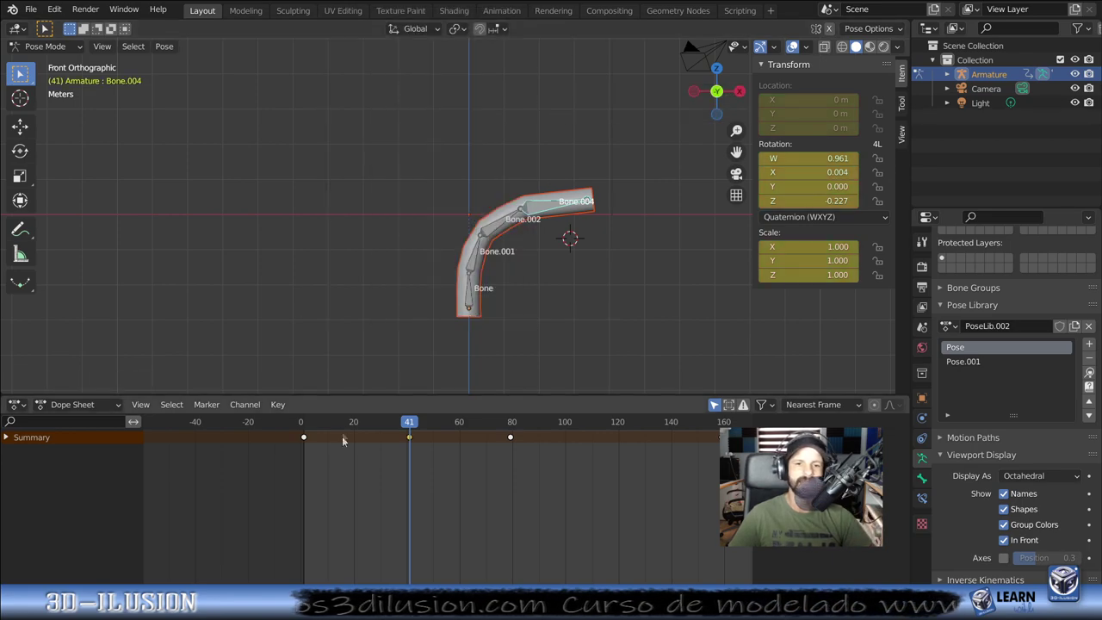
Step: Replay the animation, select all bones, and scrub the timeline to review the pose
{"action": "key", "text": "shift+Left"}
{"action": "key", "text": "space"}
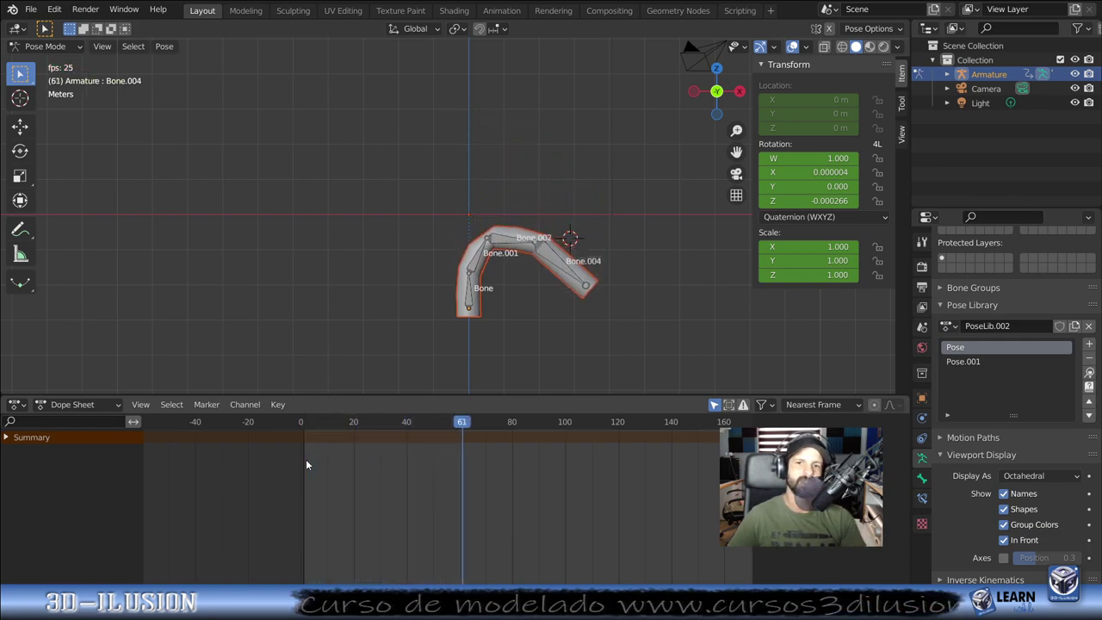
{"action": "key", "text": "space"}
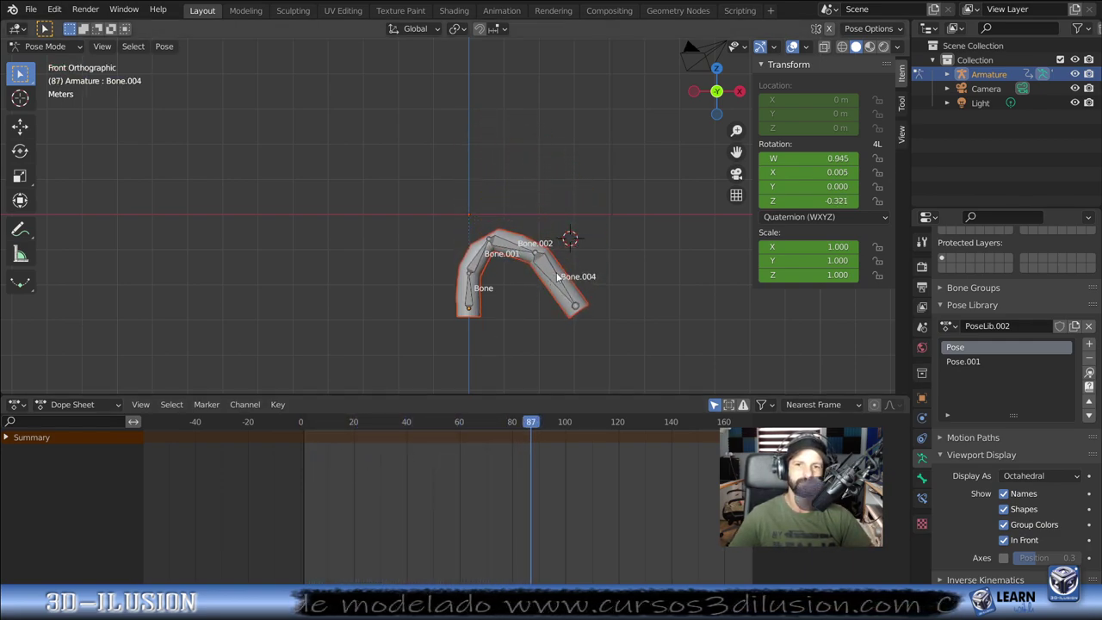
{"action": "mouse_move", "coordinate": [349, 447]}
{"action": "left_mouse_down"}
{"action": "mouse_move", "coordinate": [338, 452]}
{"action": "mouse_move", "coordinate": [435, 453]}
{"action": "mouse_move", "coordinate": [361, 463]}
{"action": "mouse_move", "coordinate": [418, 456]}
{"action": "mouse_move", "coordinate": [372, 460]}
{"action": "left_mouse_up"}
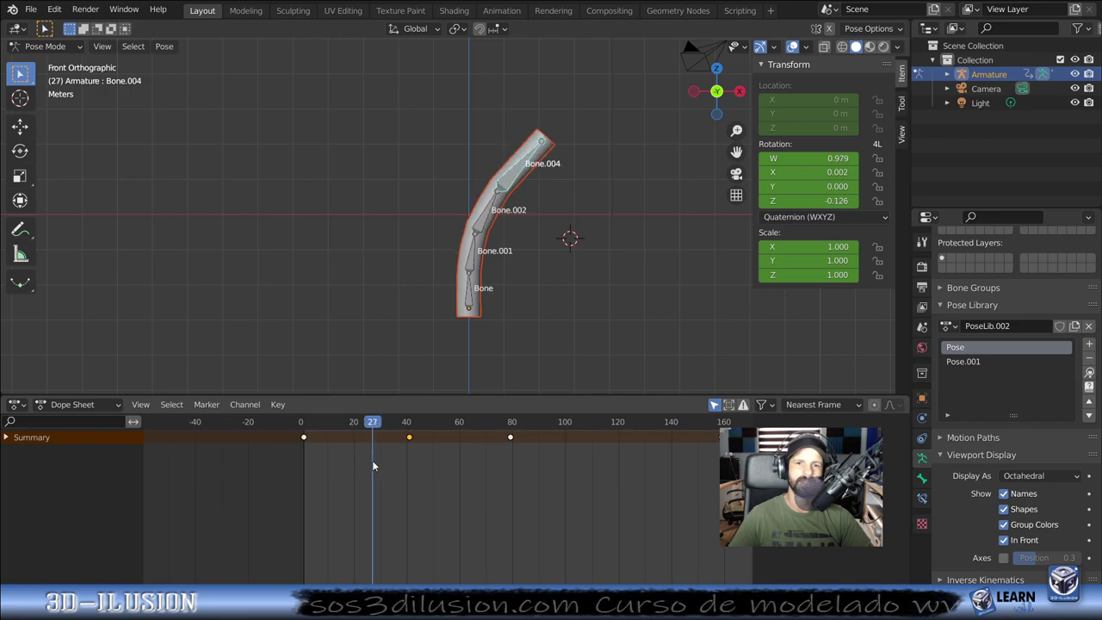
{"action": "left_click", "coordinate": [482, 224]}
{"action": "left_click_drag", "start_coordinate": [402, 134], "coordinate": [579, 327]}
{"action": "mouse_move", "coordinate": [372, 431]}
{"action": "left_mouse_down"}
{"action": "mouse_move", "coordinate": [337, 439]}
{"action": "mouse_move", "coordinate": [401, 439]}
{"action": "mouse_move", "coordinate": [314, 447]}
{"action": "mouse_move", "coordinate": [711, 463]}
{"action": "mouse_move", "coordinate": [491, 463]}
{"action": "left_mouse_up"}
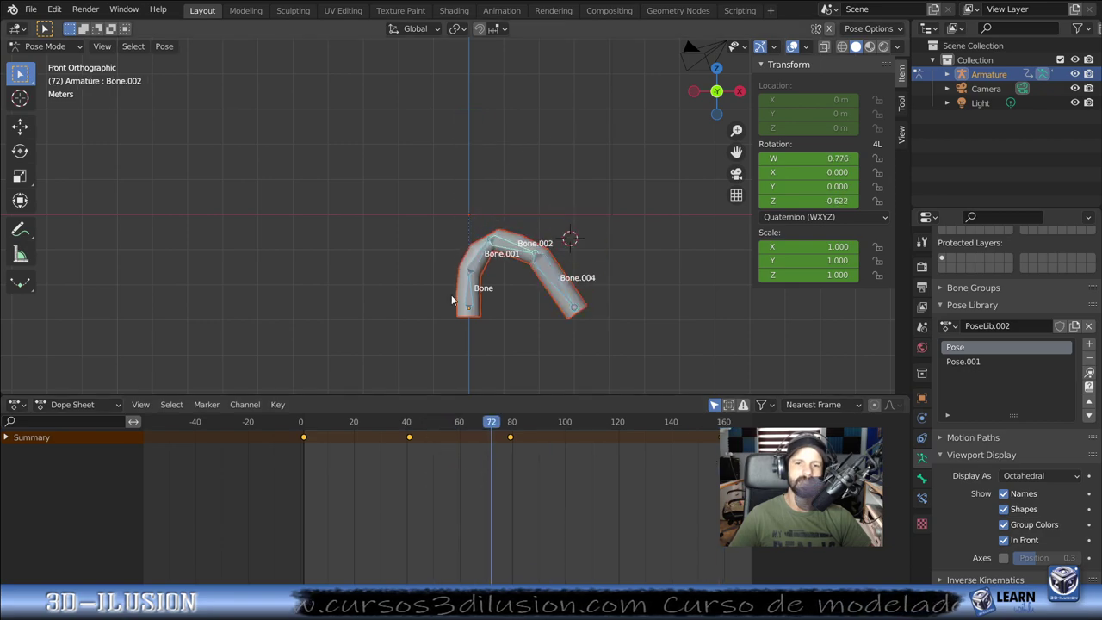
{"action": "left_click", "coordinate": [164, 45]}
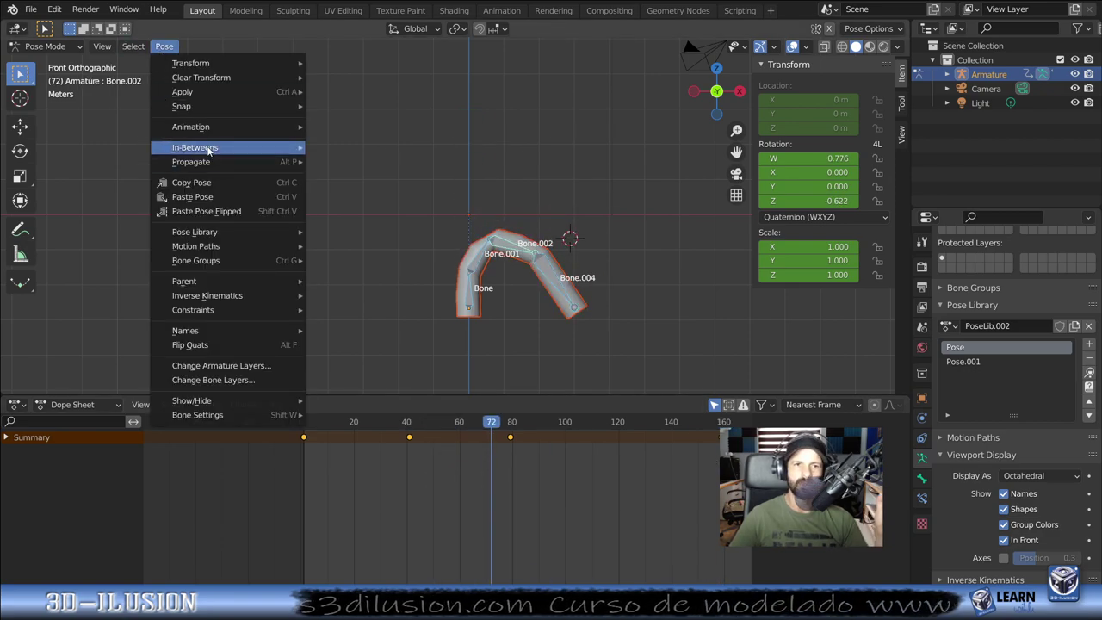
{"action": "mouse_move", "coordinate": [195, 148]}
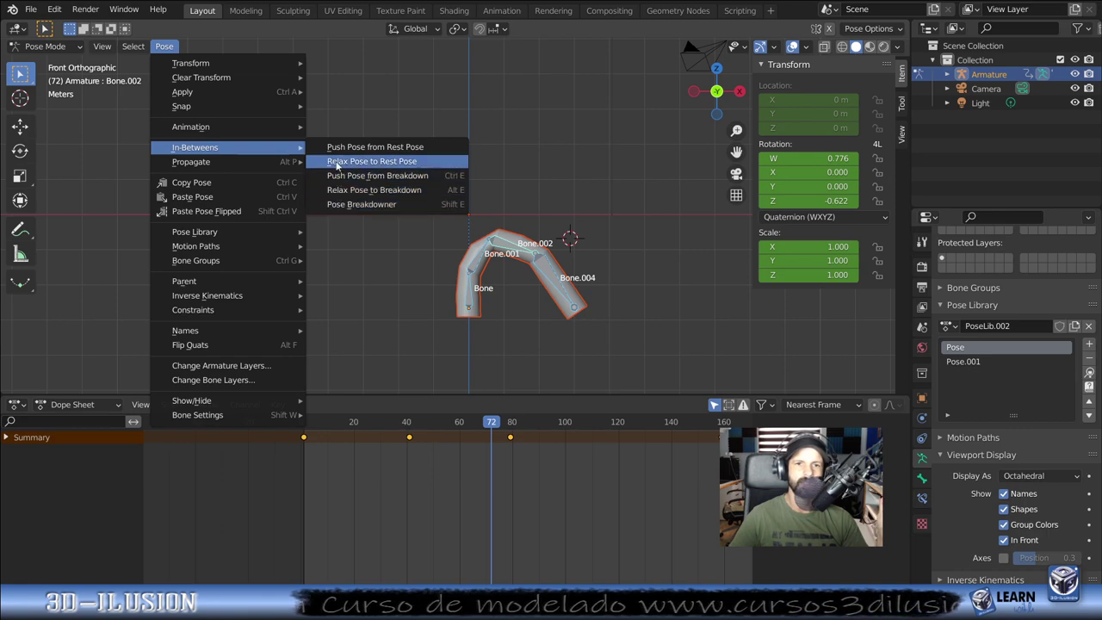
Step: Relax the pose toward rest pose and key transforms plus custom properties at frame 72
{"action": "left_click", "coordinate": [338, 165]}
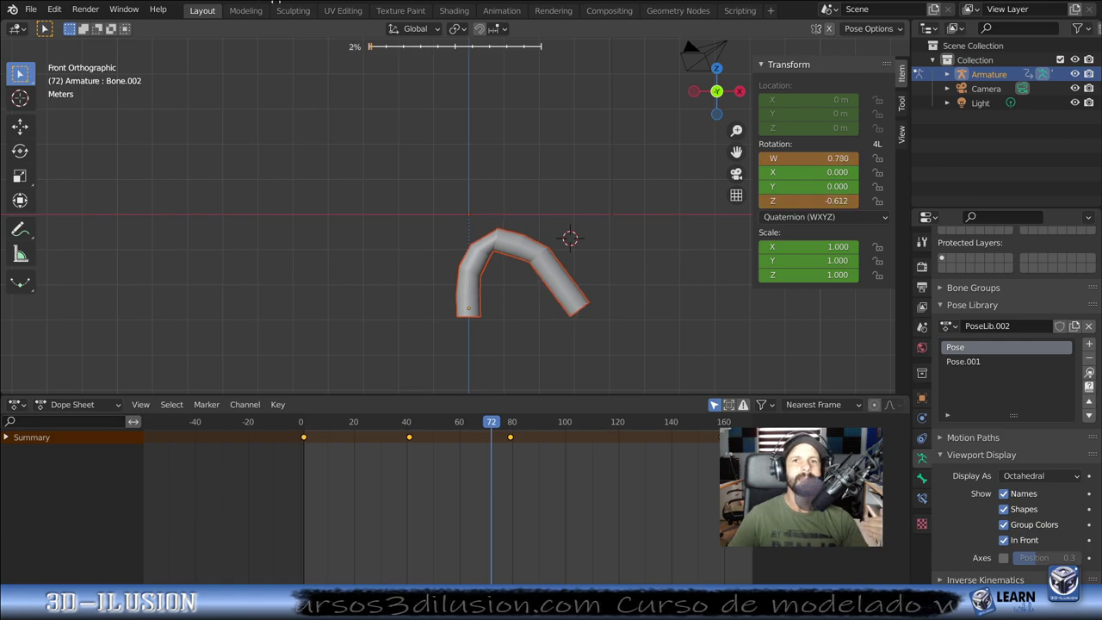
{"action": "left_click", "coordinate": [319, 8]}
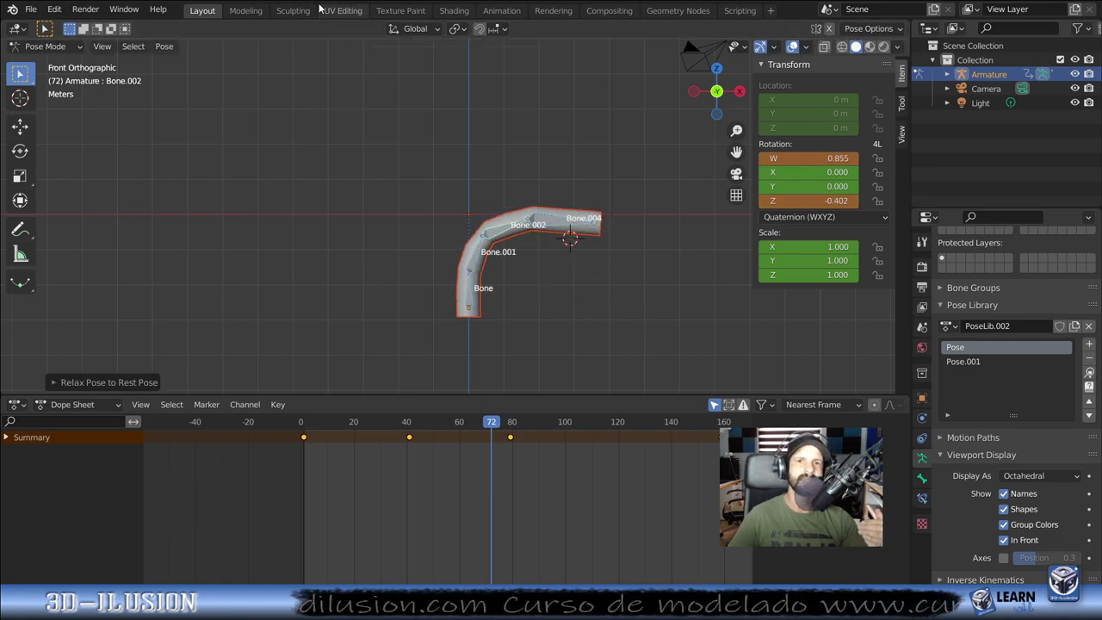
{"action": "key", "text": "i"}
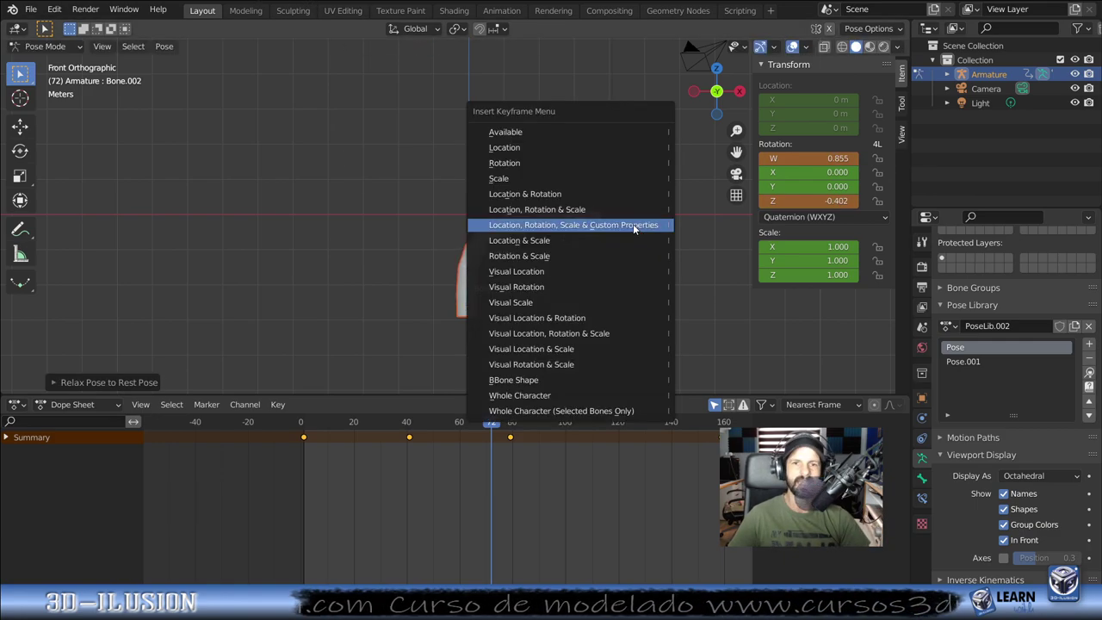
{"action": "left_click", "coordinate": [633, 225]}
Step: Play and stop the animation, then bring up the Pose in-between options
{"action": "key", "text": "space"}
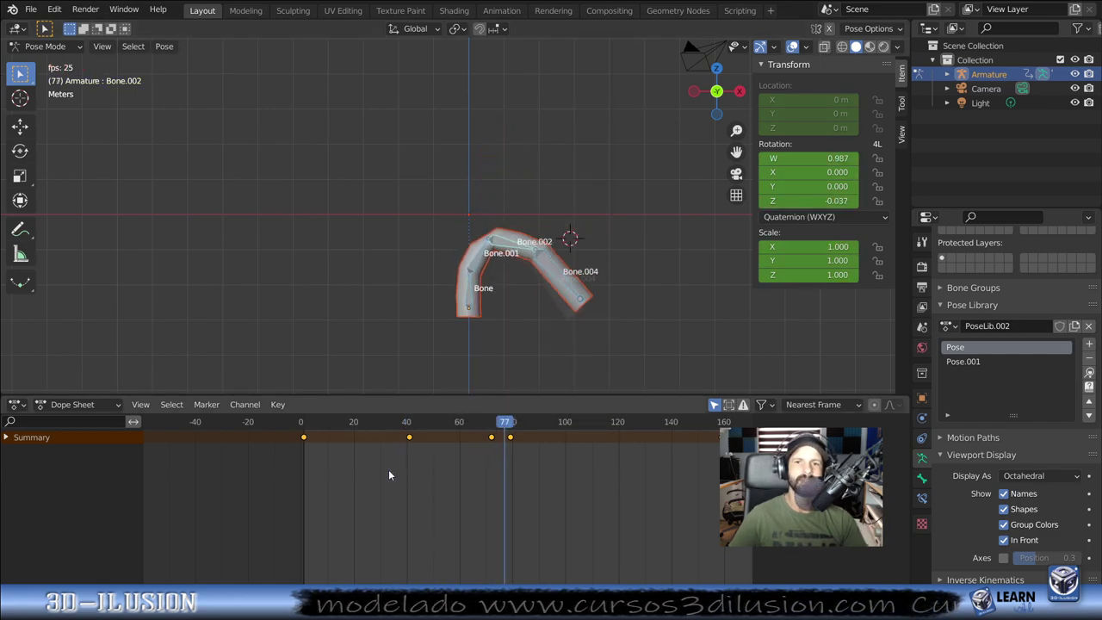
{"action": "key", "text": "Escape"}
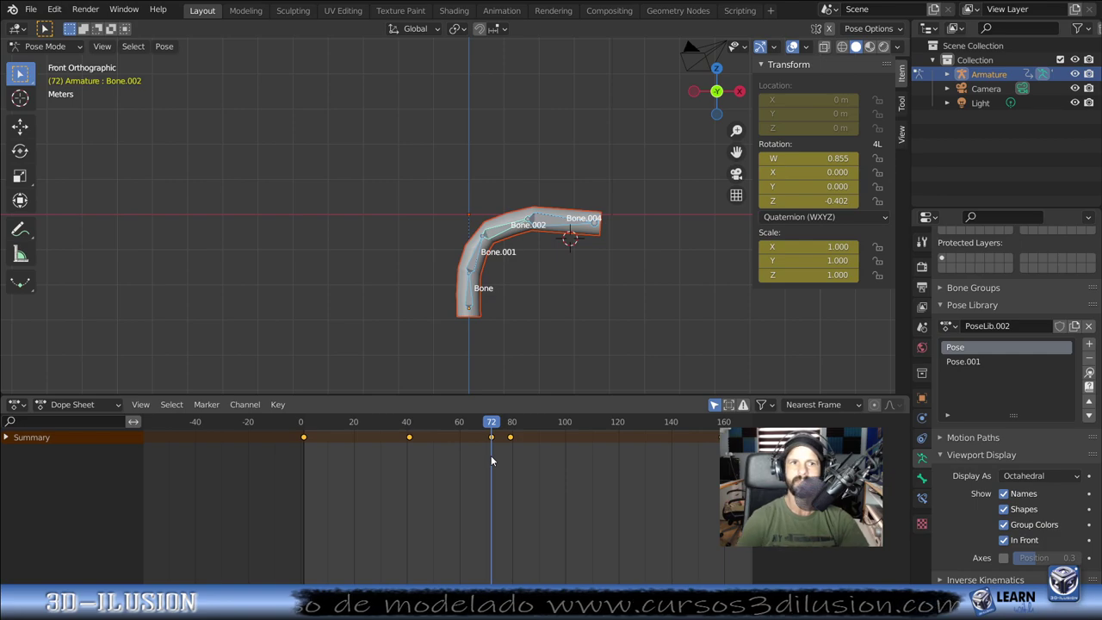
{"action": "left_click", "coordinate": [165, 48]}
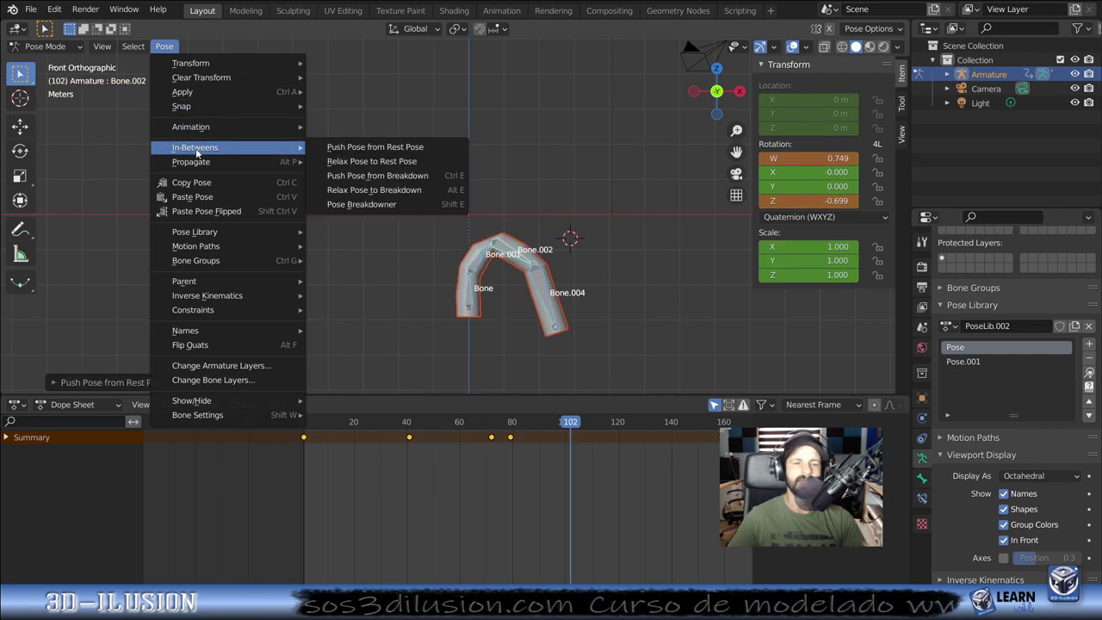
{"action": "mouse_move", "coordinate": [195, 147]}
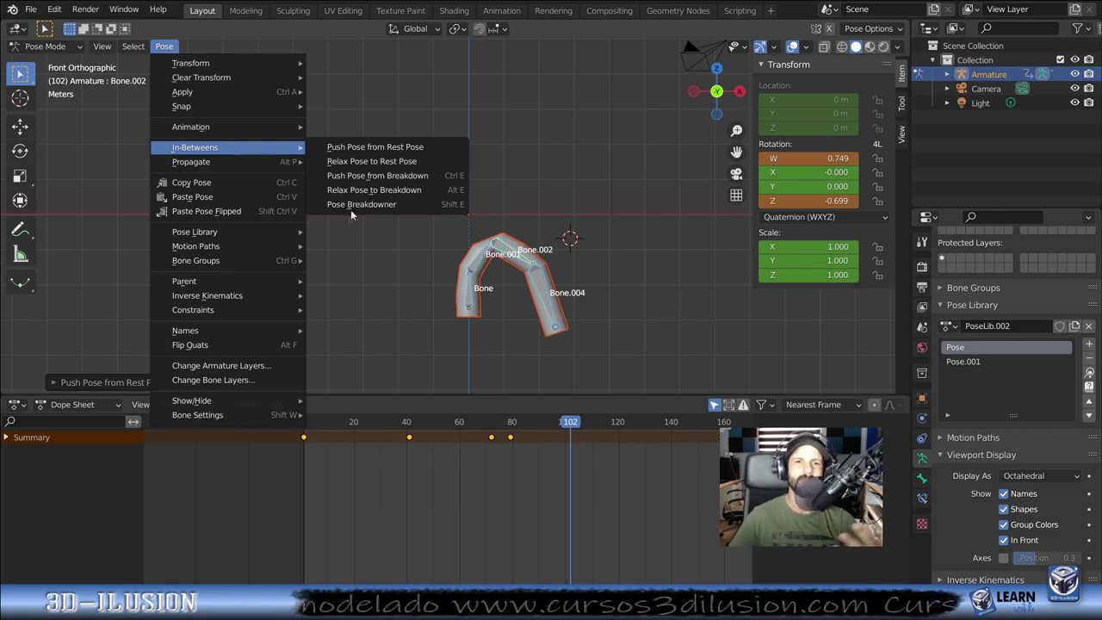
Step: Apply Push Pose from Rest Pose to the arched arm, then orbit the Suzanne top-hat scene
{"action": "left_click", "coordinate": [360, 147]}
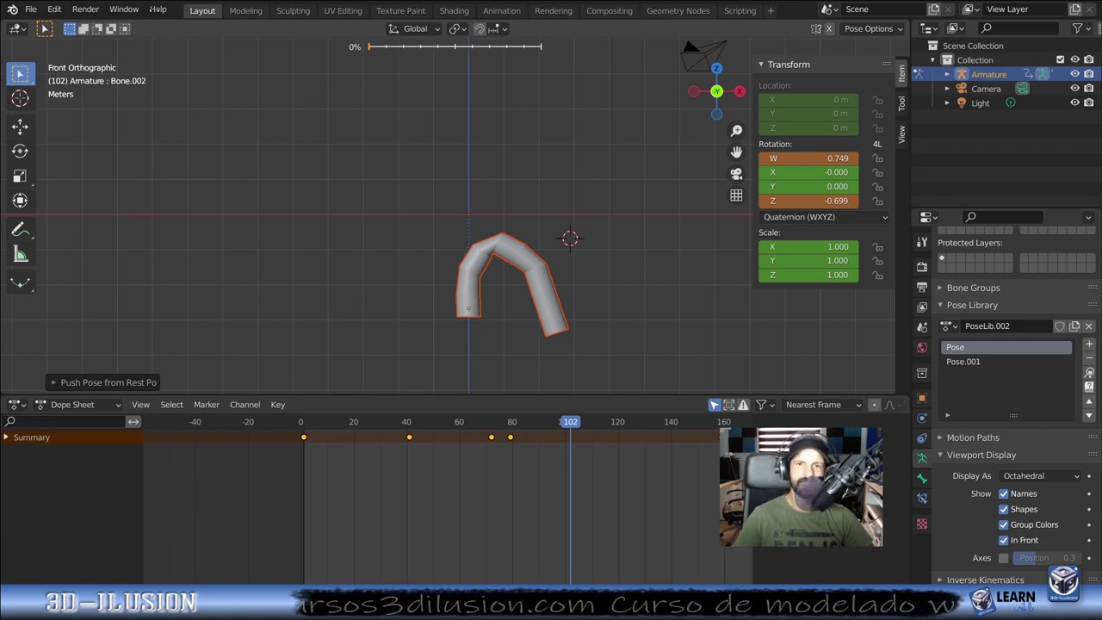
{"action": "key", "text": "Return"}
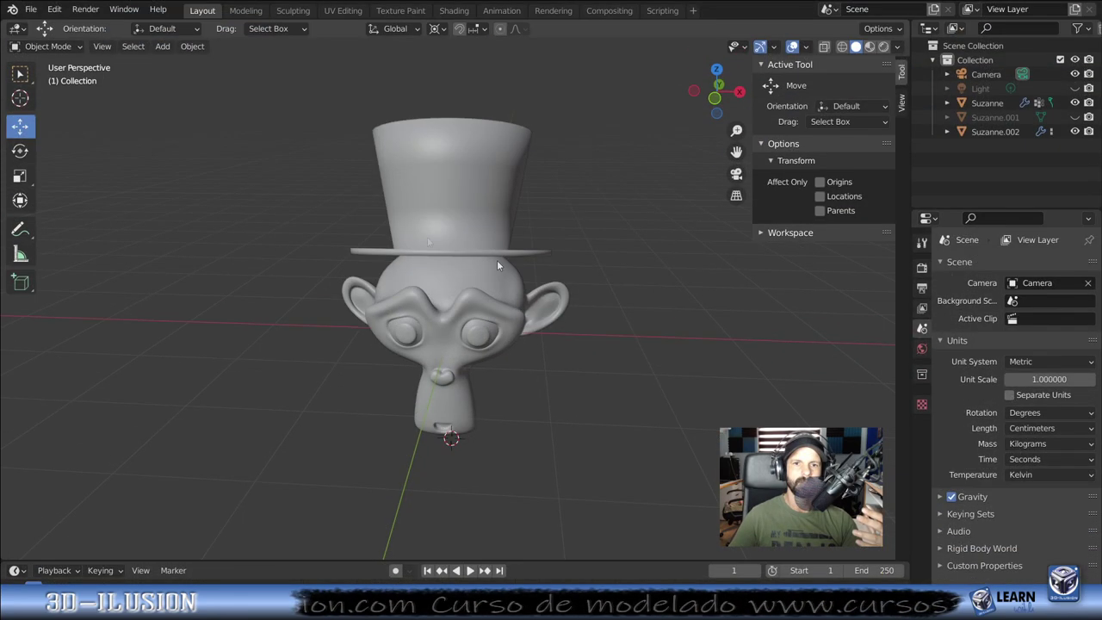
{"action": "middle_click_drag", "start_coordinate": [496, 260], "coordinate": [658, 322]}
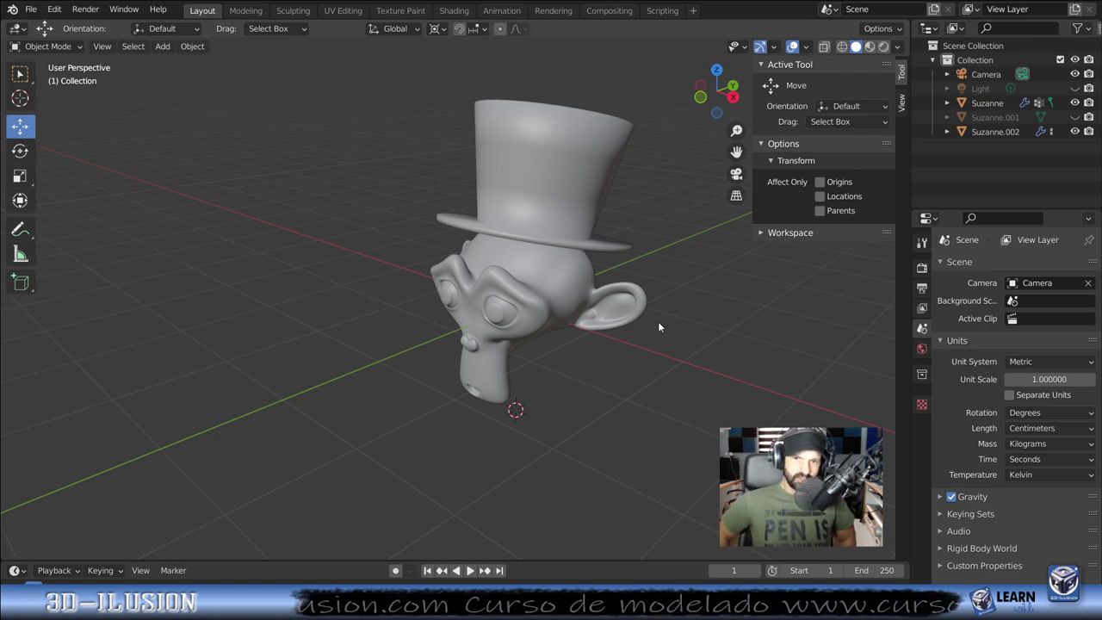
{"action": "mouse_move", "coordinate": [615, 331]}
{"action": "middle_mouse_down"}
{"action": "mouse_move", "coordinate": [516, 236]}
{"action": "mouse_move", "coordinate": [542, 203]}
{"action": "mouse_move", "coordinate": [477, 194]}
{"action": "middle_mouse_up"}
{"action": "scroll", "coordinate": [515, 232], "scroll_direction": "up", "scroll_amount": 2}
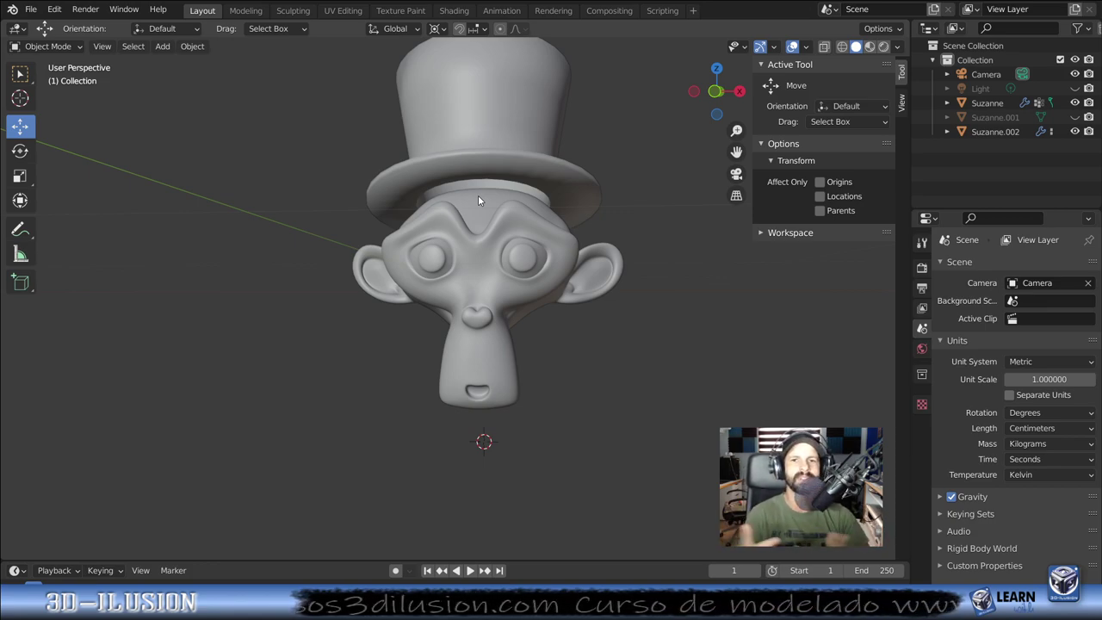
{"action": "middle_click_drag", "start_coordinate": [478, 199], "coordinate": [431, 208]}
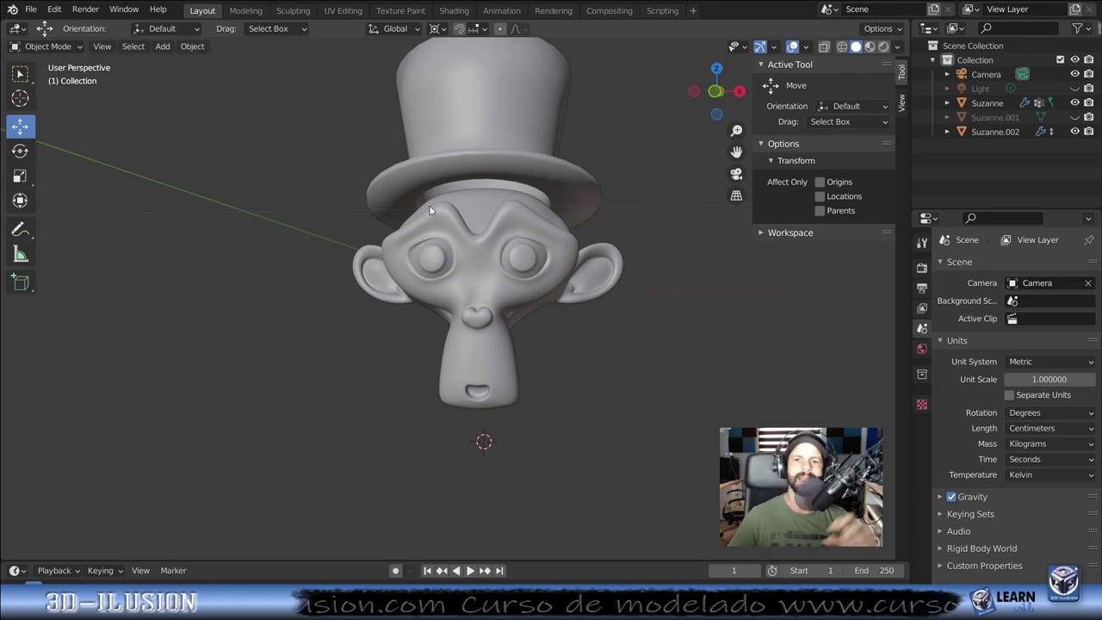
{"action": "scroll", "coordinate": [522, 249], "scroll_direction": "down", "scroll_amount": 2}
{"action": "middle_click_drag", "start_coordinate": [521, 249], "coordinate": [429, 298]}
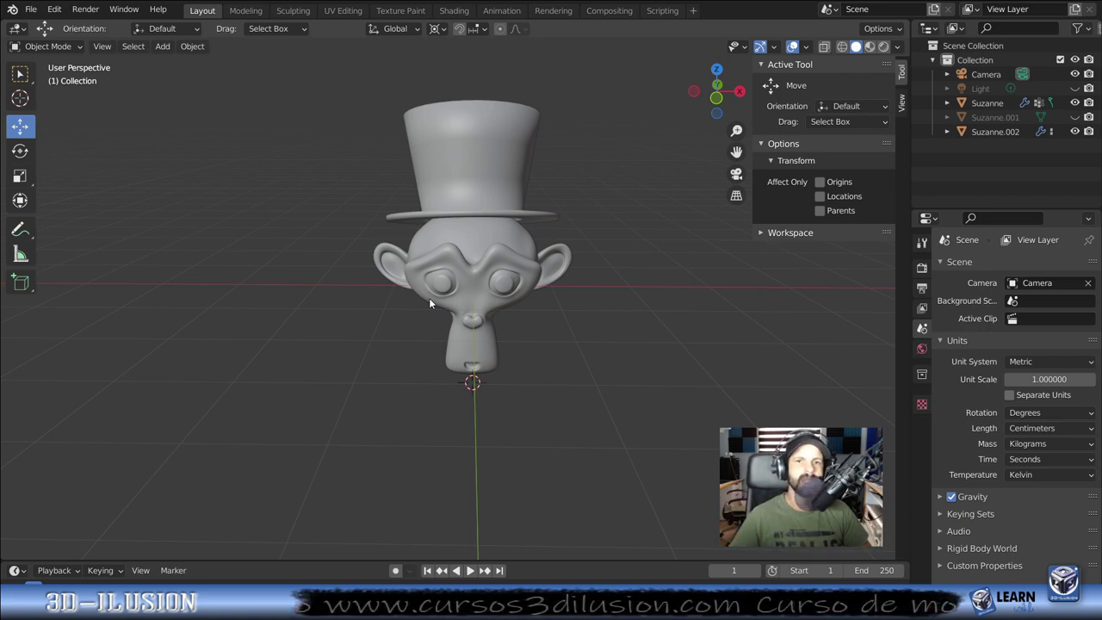
{"action": "middle_click_drag", "start_coordinate": [462, 163], "coordinate": [358, 214]}
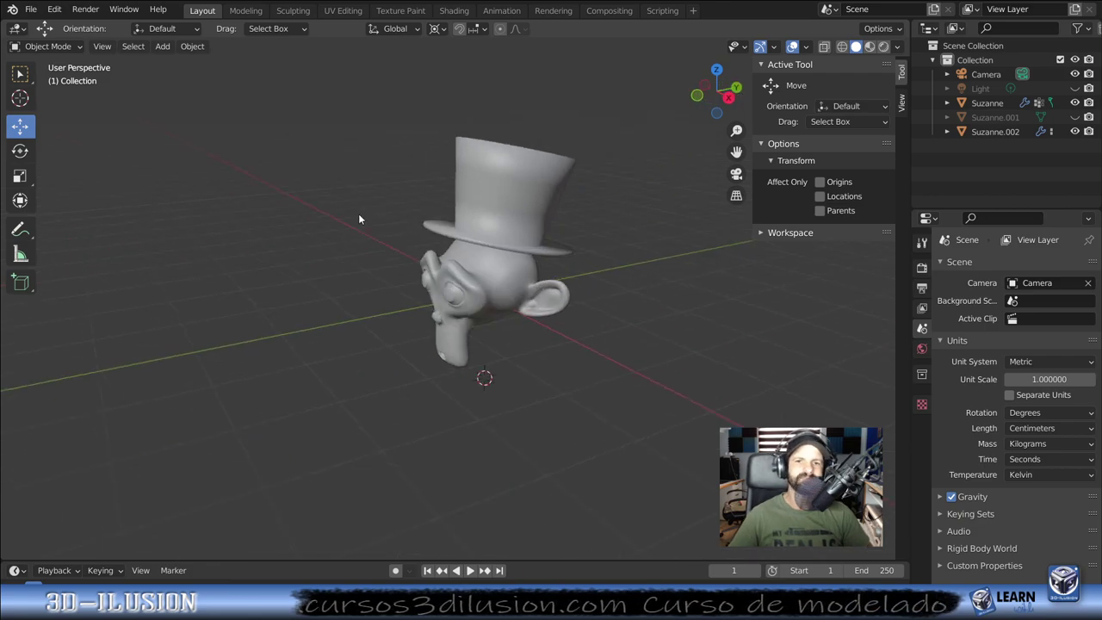
{"action": "left_click", "coordinate": [484, 291]}
Step: Select Suzanne's head and the top hat and join them into one object
{"action": "left_click", "coordinate": [515, 195]}
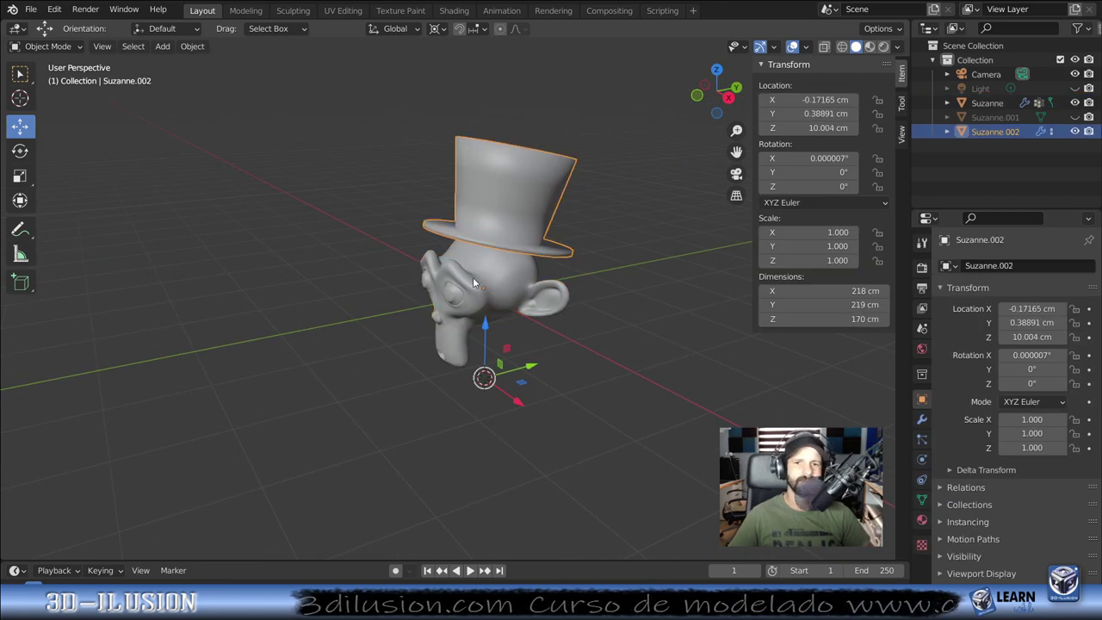
{"action": "middle_click_drag", "start_coordinate": [473, 281], "coordinate": [609, 261]}
{"action": "left_click", "coordinate": [515, 291]}
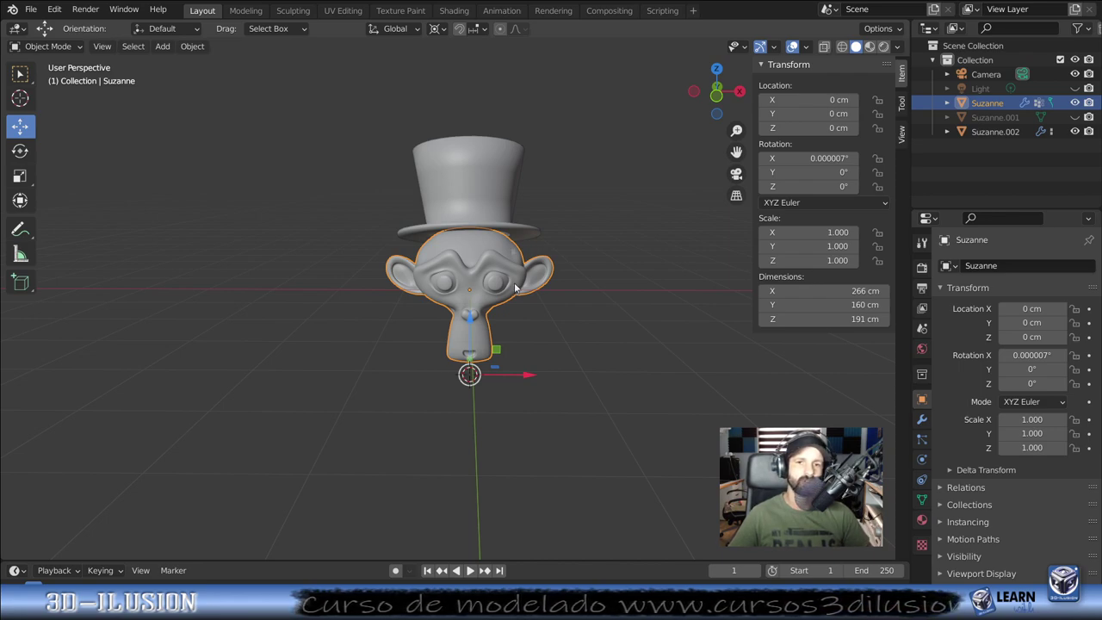
{"action": "left_click", "coordinate": [507, 181], "text": "shift"}
{"action": "key", "text": "ctrl+j"}
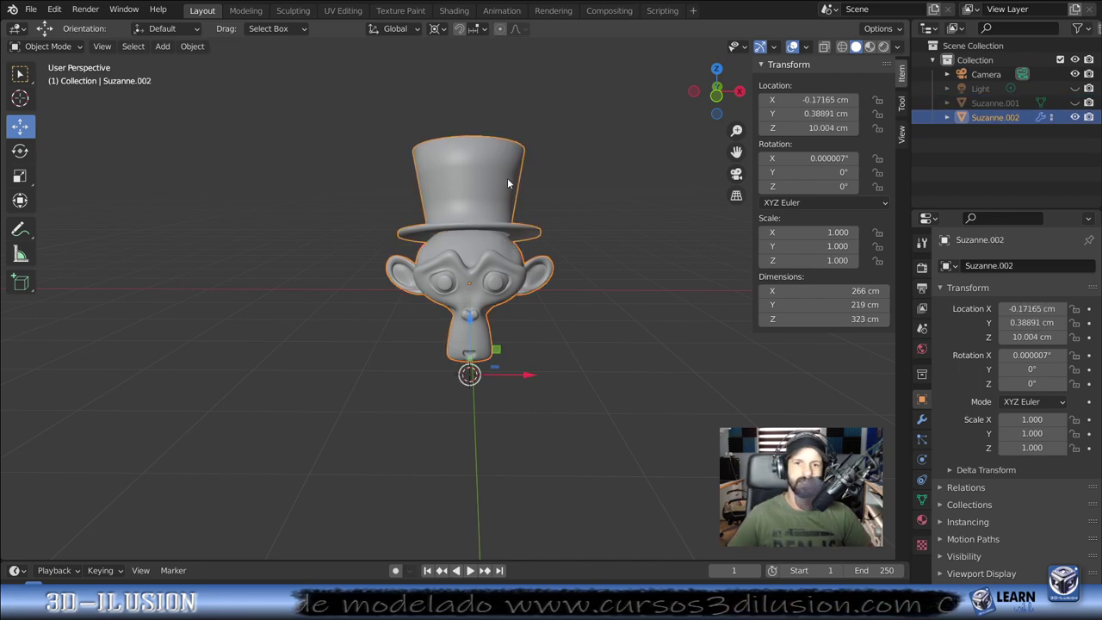
Step: Move the joined object left to X -119.1 cm, clear its rotation, and view from the front
{"action": "left_click_drag", "start_coordinate": [529, 376], "coordinate": [462, 369]}
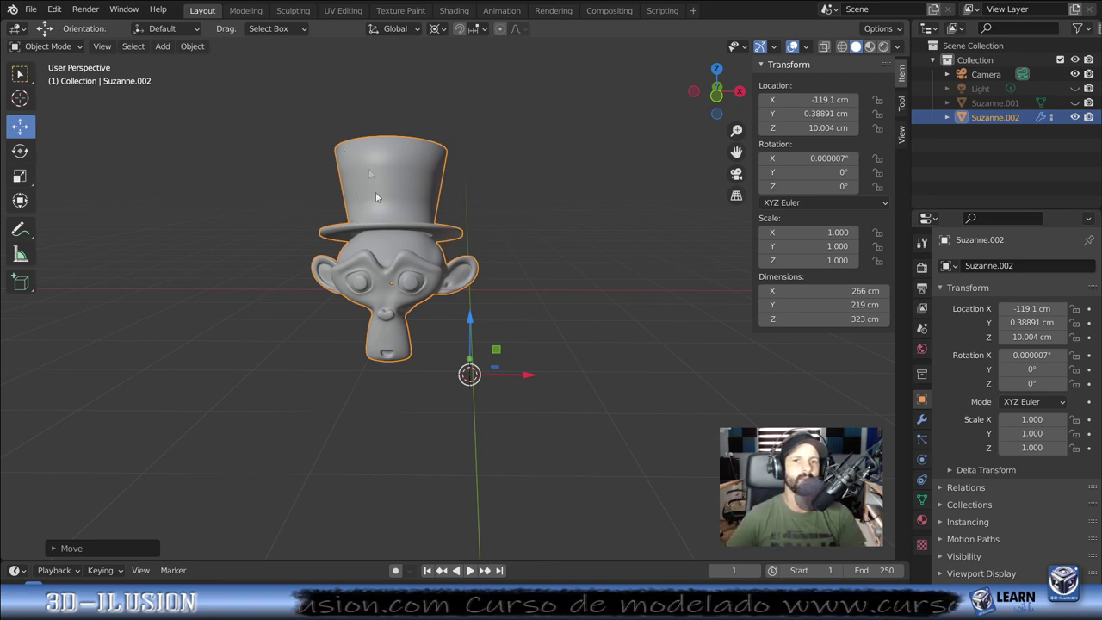
{"action": "mouse_move", "coordinate": [375, 197]}
{"action": "middle_mouse_down"}
{"action": "mouse_move", "coordinate": [341, 270]}
{"action": "mouse_move", "coordinate": [654, 316]}
{"action": "middle_mouse_up"}
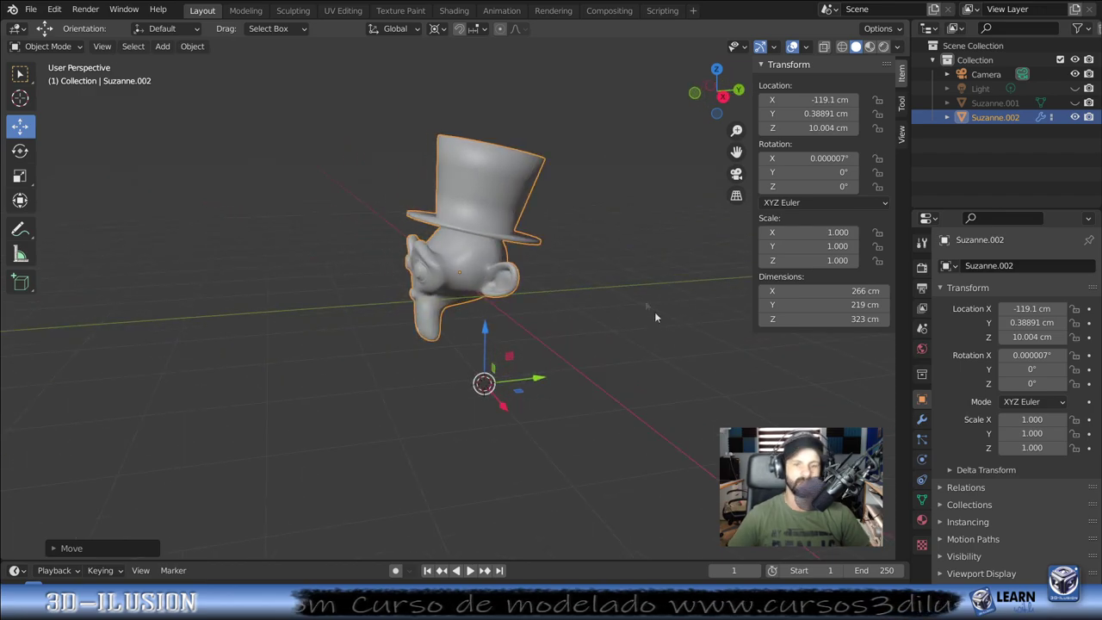
{"action": "key", "text": "r"}
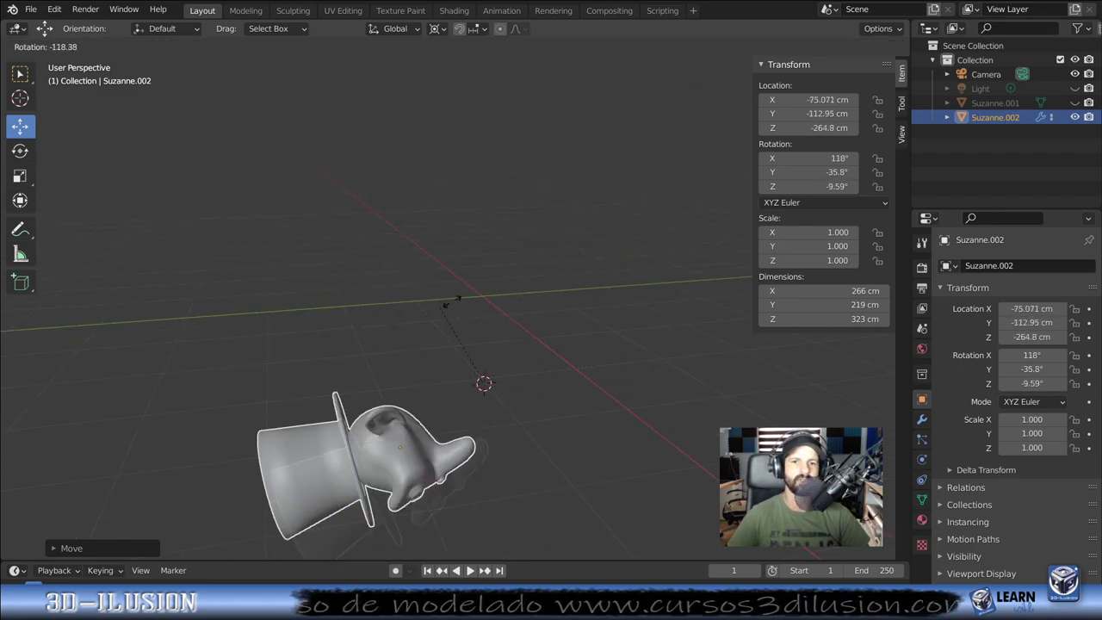
{"action": "right_click", "coordinate": [456, 298]}
{"action": "key", "text": "alt+r"}
{"action": "key", "text": "KP_1"}
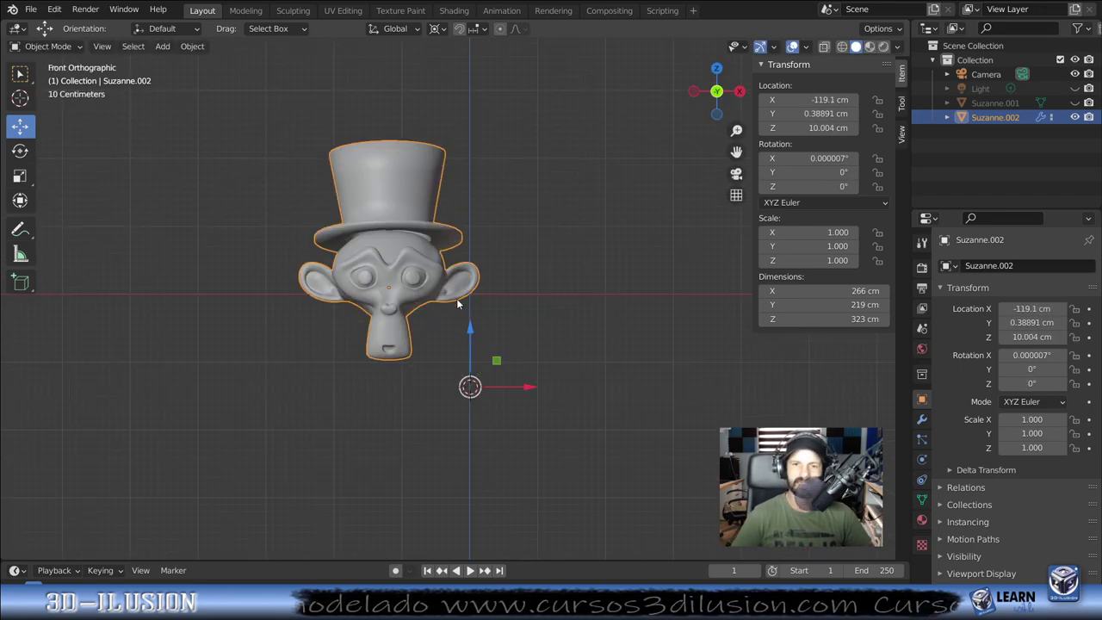
Step: Clear the combined head's location back to the world origin with Alt+G
{"action": "key", "text": "KP_3"}
{"action": "key", "text": "KP_1"}
{"action": "key", "text": "alt+g"}
{"action": "scroll", "coordinate": [534, 314], "scroll_direction": "up", "scroll_amount": 1}
{"action": "scroll", "coordinate": [534, 314], "scroll_direction": "down", "scroll_amount": 1}
Step: Separate the top hat's linked geometry into its own object, Suzanne.003, then select the head
{"action": "key", "text": "Tab"}
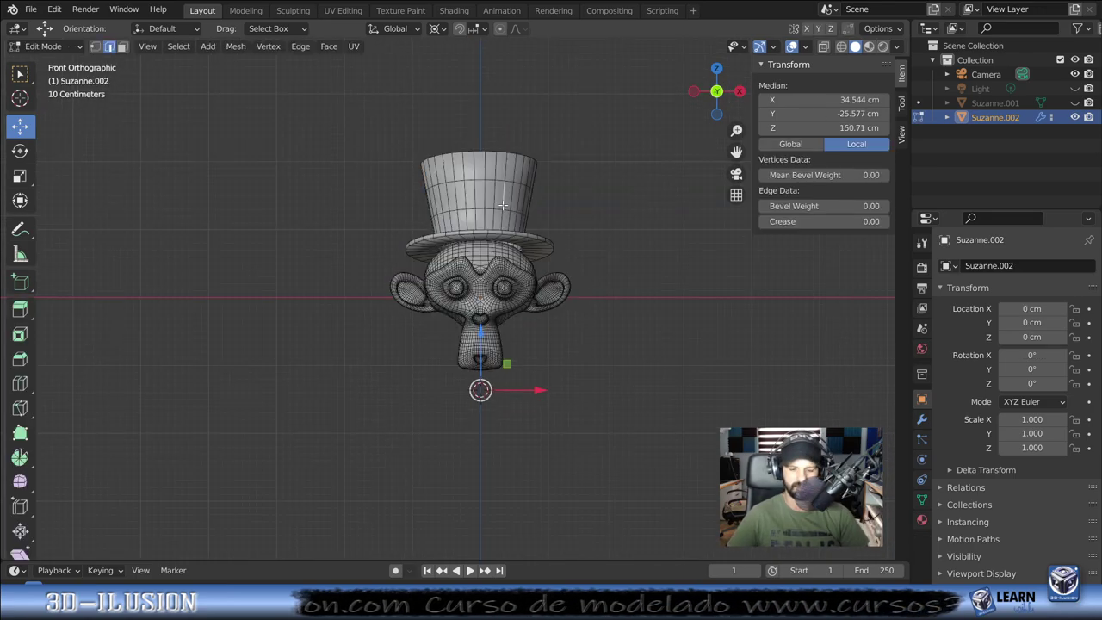
{"action": "key", "text": "l"}
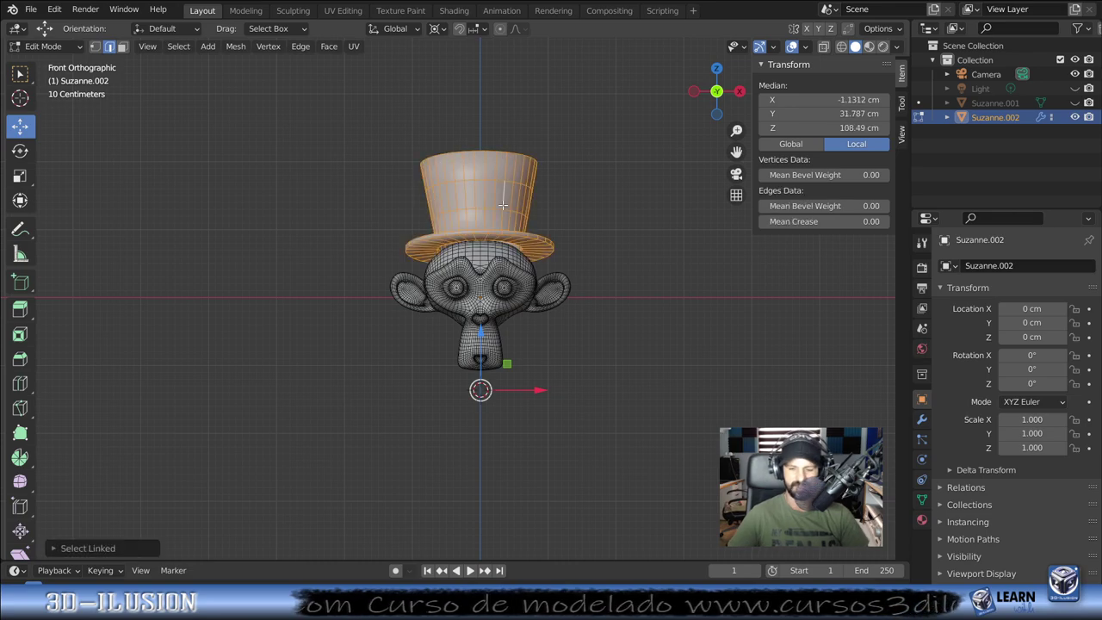
{"action": "key", "text": "p"}
{"action": "left_click", "coordinate": [504, 207]}
{"action": "key", "text": "Tab"}
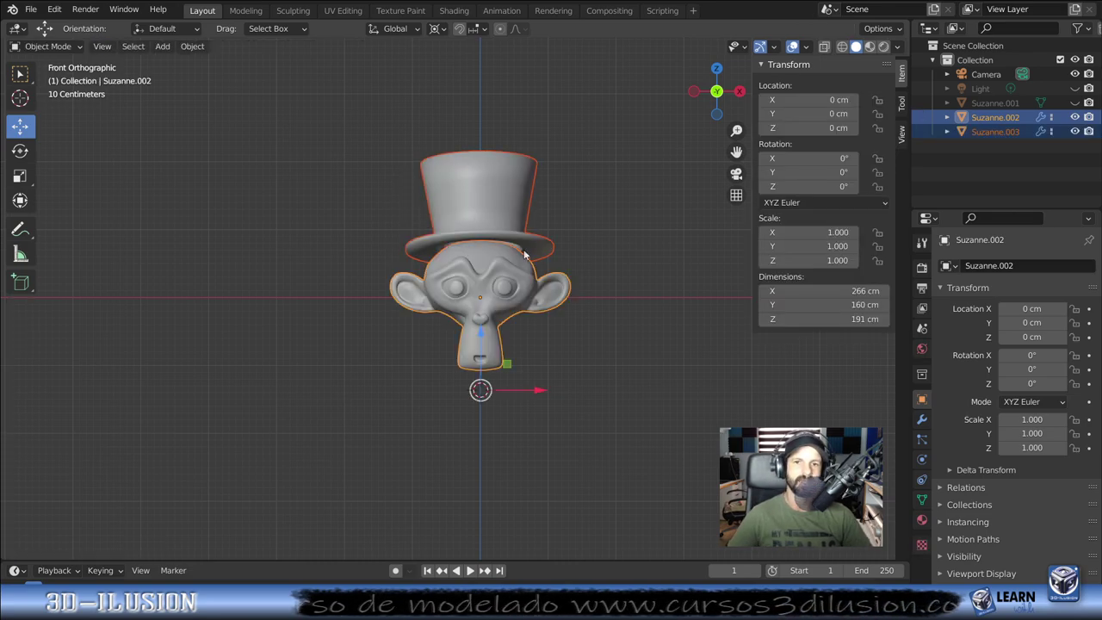
{"action": "middle_click_drag", "start_coordinate": [464, 240], "coordinate": [521, 235], "text": "shift"}
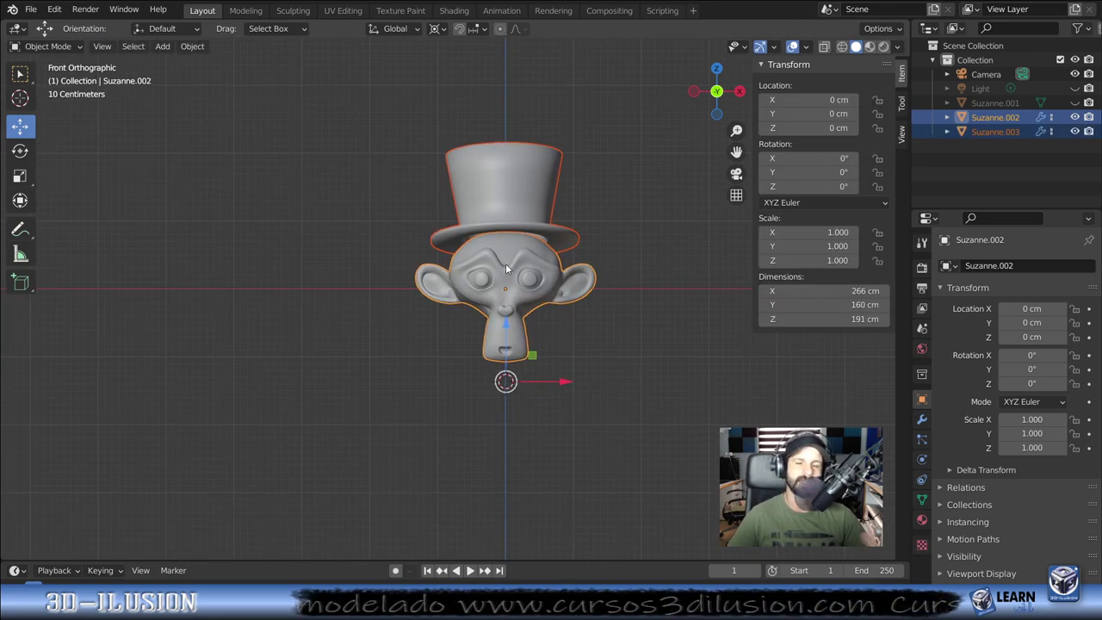
{"action": "scroll", "coordinate": [505, 263], "scroll_direction": "down", "scroll_amount": 1}
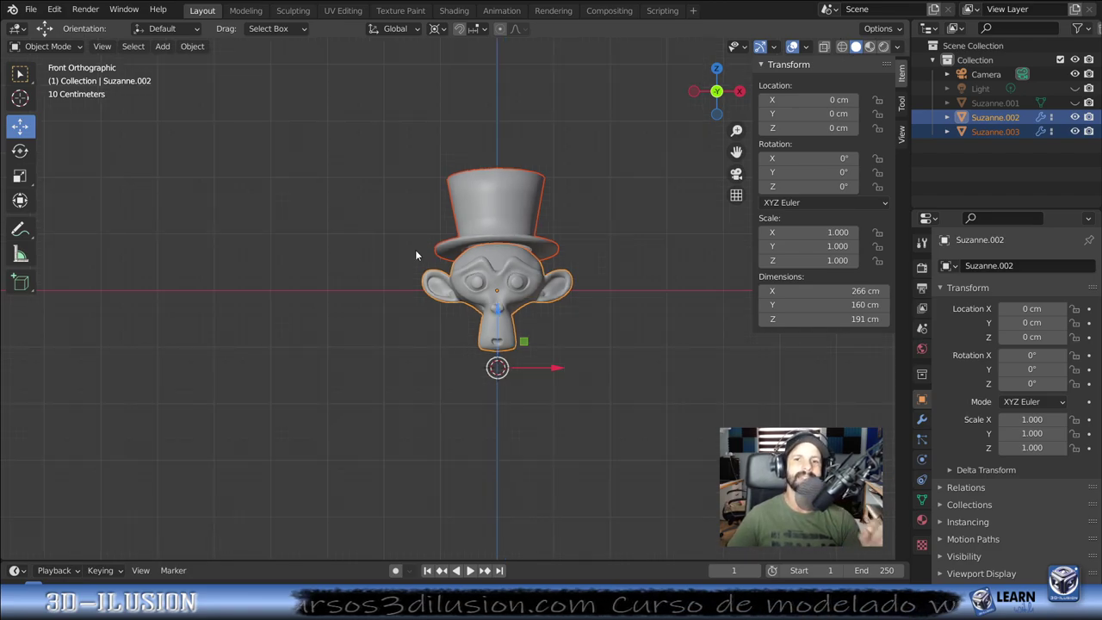
{"action": "left_click", "coordinate": [496, 310]}
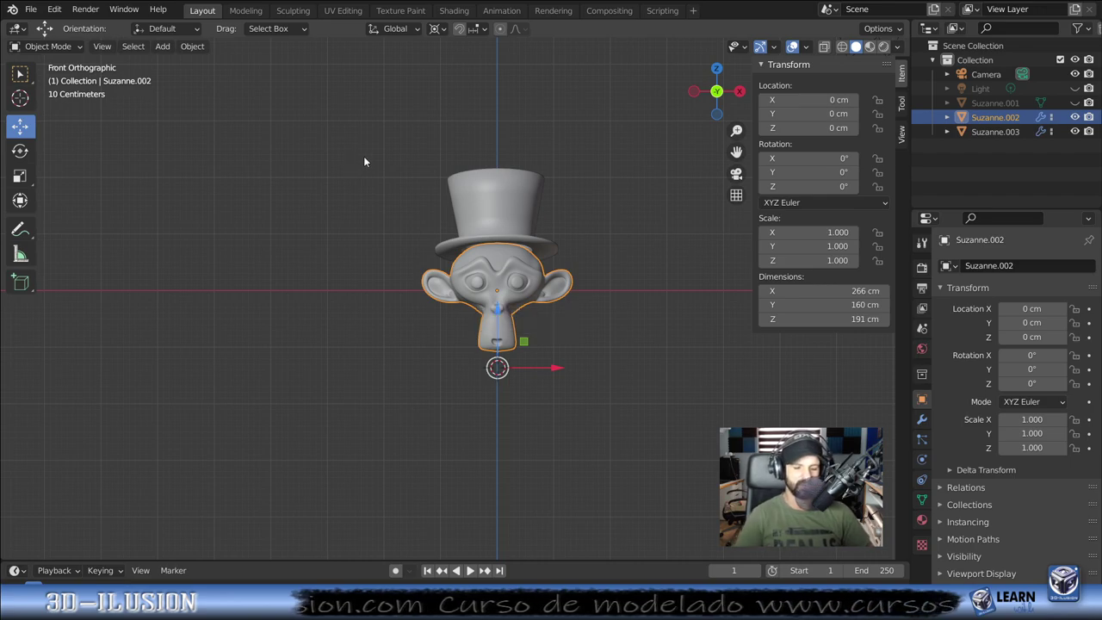
Step: Apply scale to the head, and apply all transforms to the hat, Suzanne.003
{"action": "key", "text": "ctrl+a"}
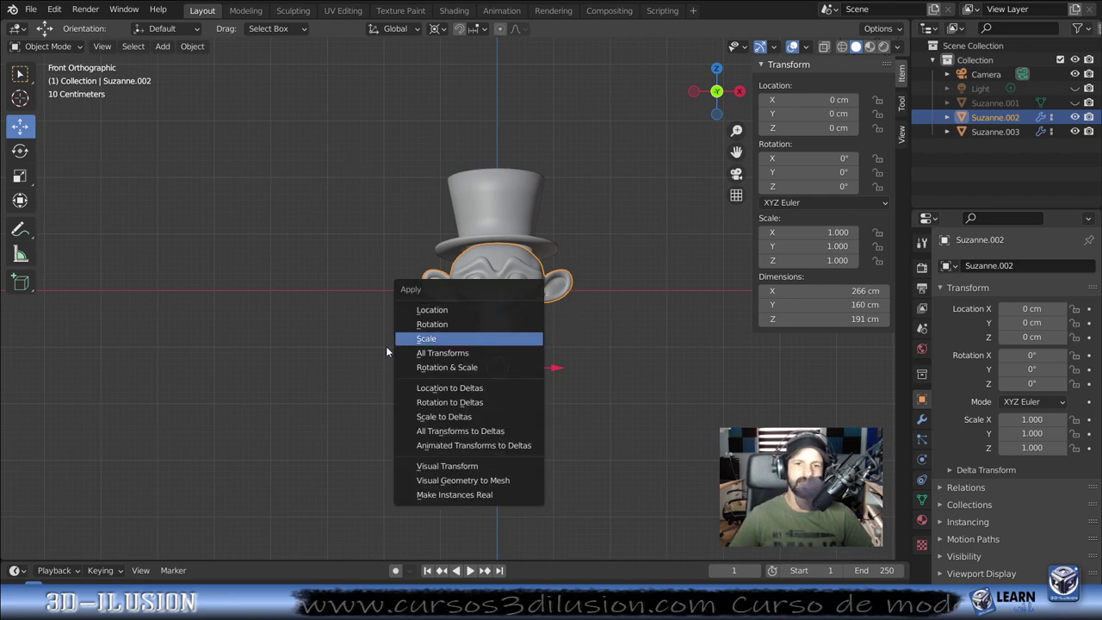
{"action": "left_click", "coordinate": [420, 340]}
{"action": "left_click", "coordinate": [509, 213]}
{"action": "key", "text": "ctrl+a"}
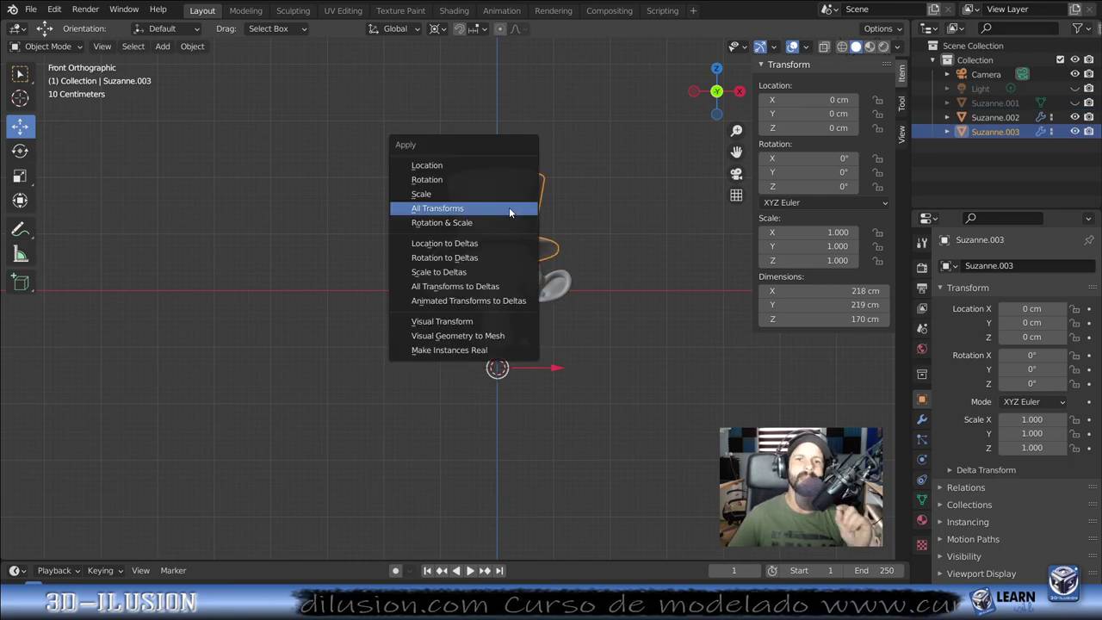
{"action": "left_click", "coordinate": [508, 208]}
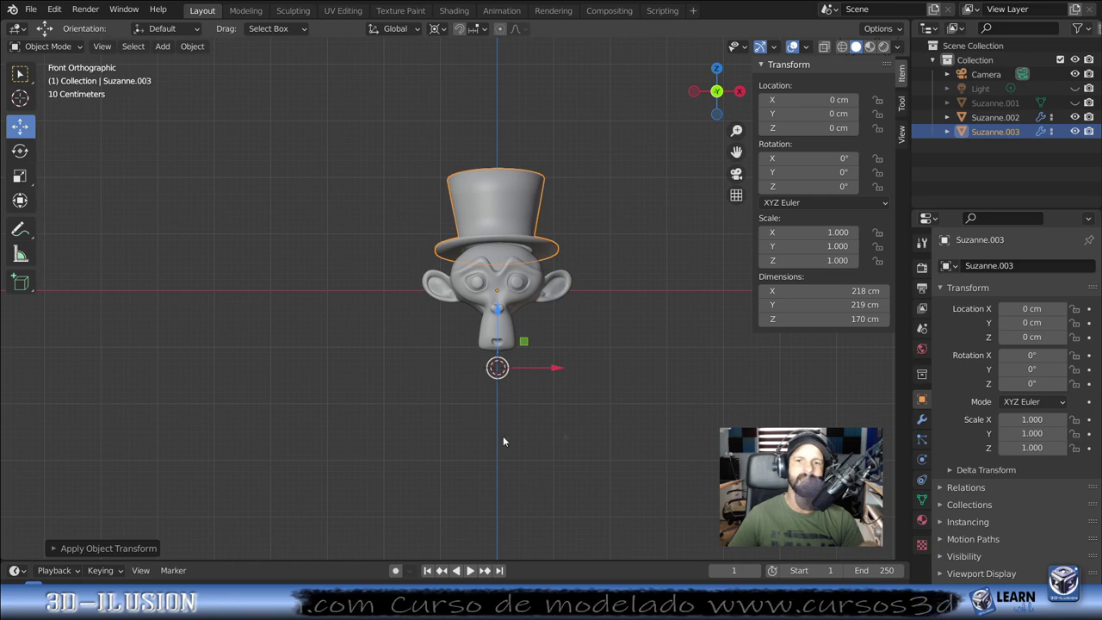
{"action": "mouse_move", "coordinate": [625, 385]}
{"action": "middle_mouse_down"}
{"action": "mouse_move", "coordinate": [609, 302]}
{"action": "mouse_move", "coordinate": [495, 344]}
{"action": "mouse_move", "coordinate": [596, 343]}
{"action": "mouse_move", "coordinate": [532, 326]}
{"action": "middle_mouse_up"}
Step: Snap the 3D cursor onto Suzanne's head in front orthographic view
{"action": "left_click", "coordinate": [516, 254]}
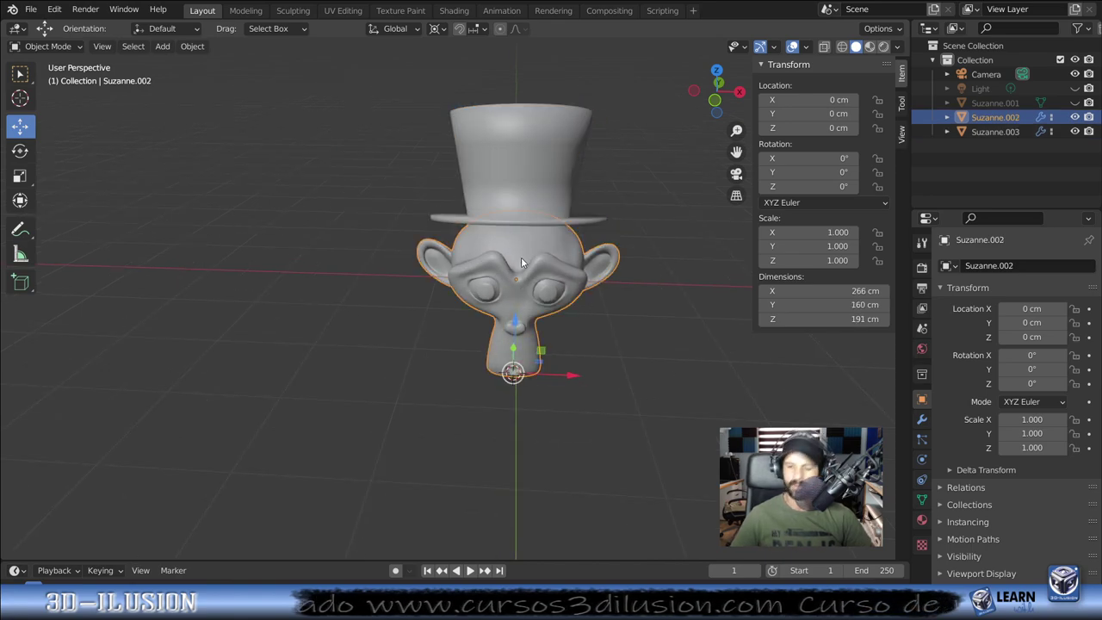
{"action": "key", "text": "KP_1"}
{"action": "scroll", "coordinate": [521, 262], "scroll_direction": "down", "scroll_amount": 1}
{"action": "scroll", "coordinate": [521, 262], "scroll_direction": "down", "scroll_amount": 1}
{"action": "middle_click_drag", "start_coordinate": [521, 262], "coordinate": [432, 308], "text": "shift"}
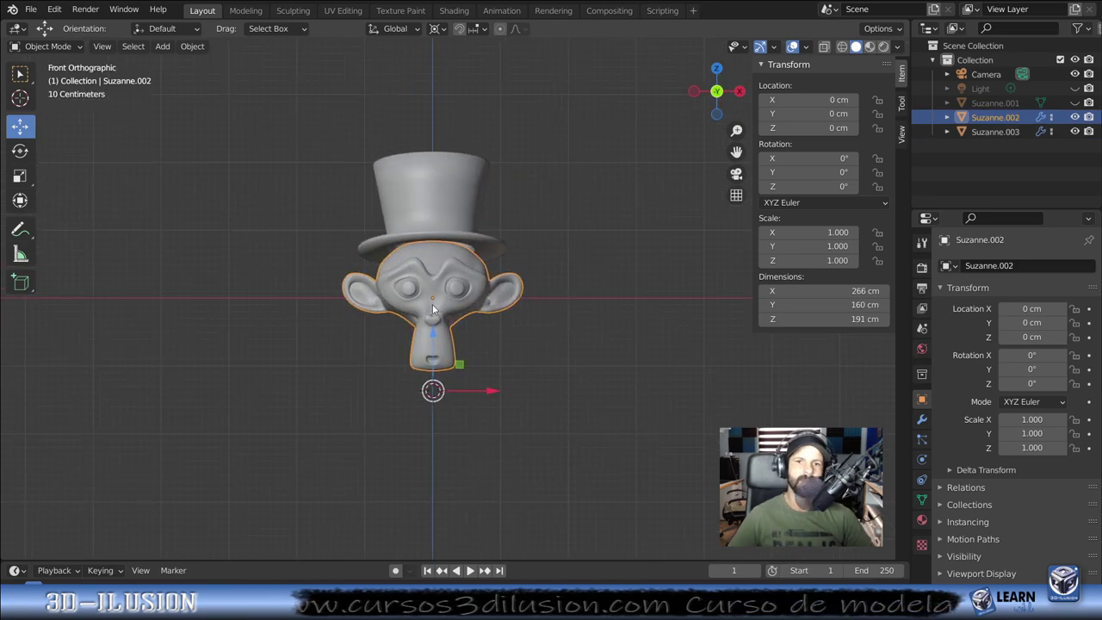
{"action": "key", "text": "shift+a"}
{"action": "key", "text": "Escape"}
{"action": "key", "text": "shift+s"}
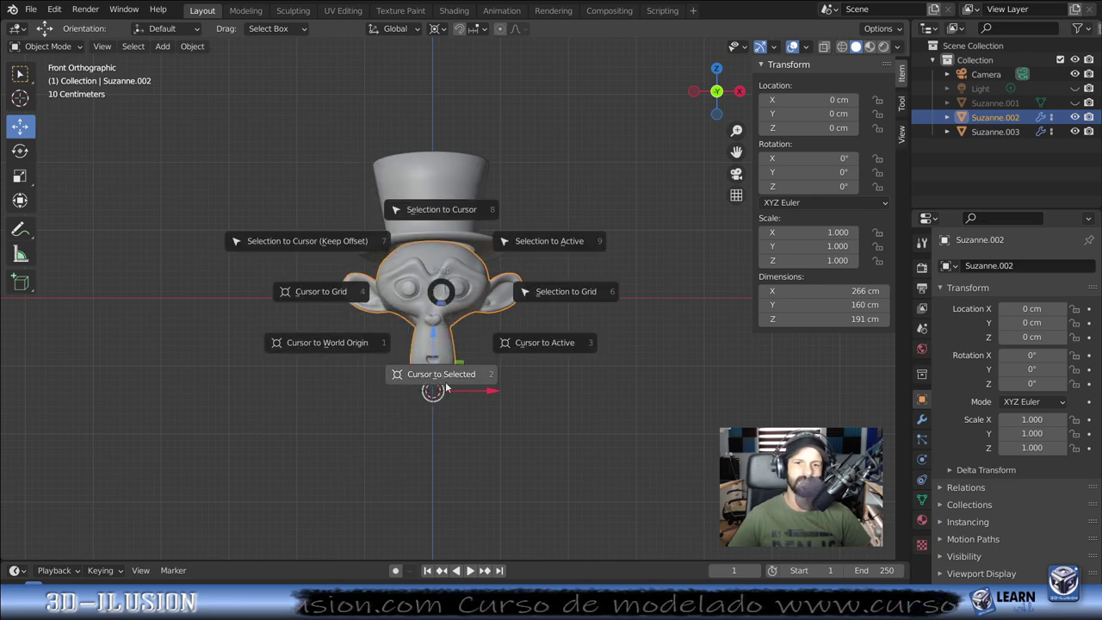
{"action": "left_click", "coordinate": [435, 301]}
Step: Add an armature at the head and enable In Front in its viewport display
{"action": "key", "text": "shift+a"}
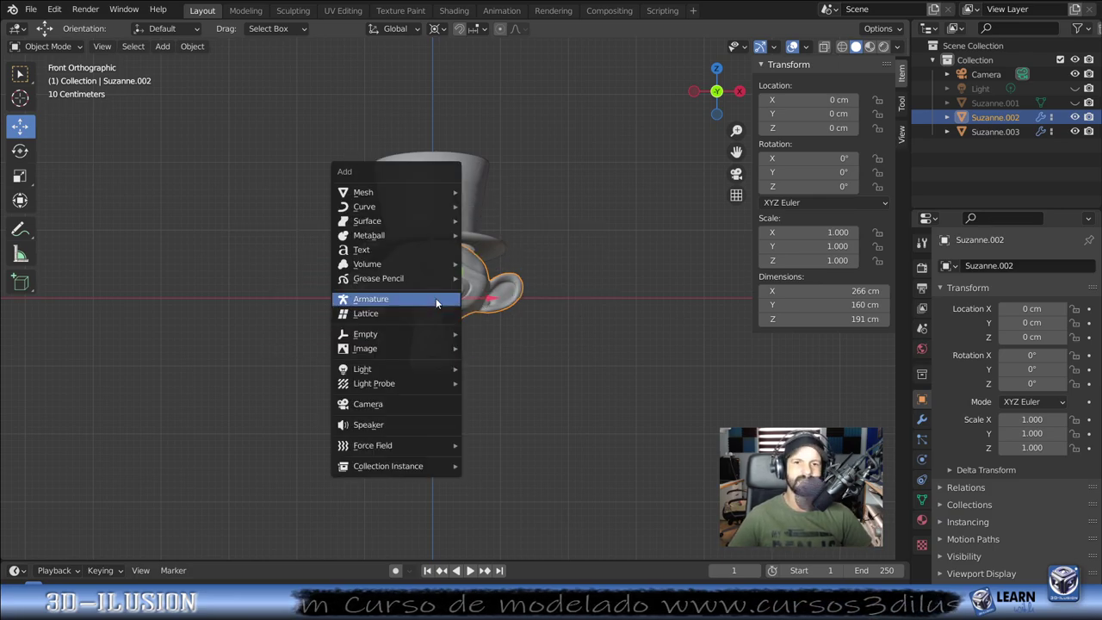
{"action": "left_click", "coordinate": [387, 297]}
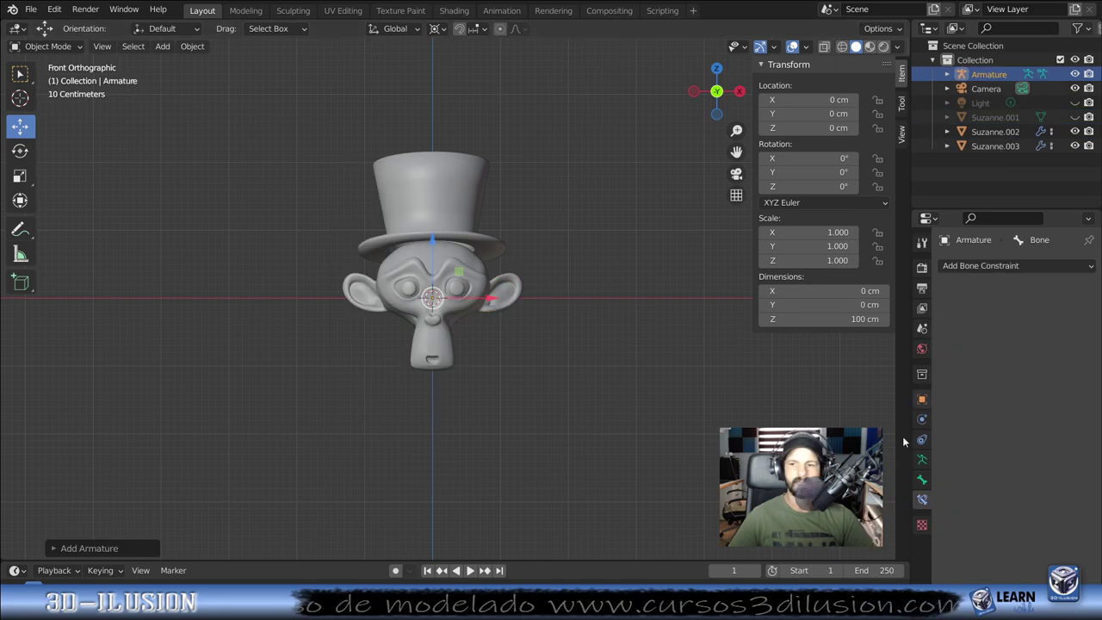
{"action": "left_click", "coordinate": [921, 462]}
{"action": "left_click", "coordinate": [1003, 547]}
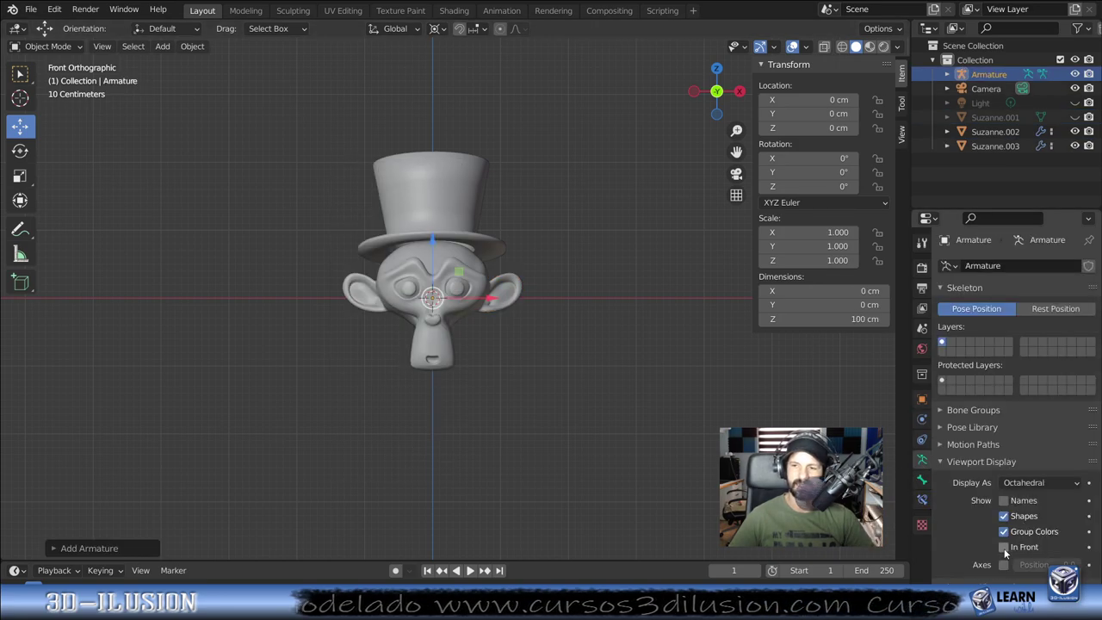
Step: Lower the armature along Z to -92.153 cm inside the head
{"action": "key", "text": "g"}
{"action": "key", "text": "z"}
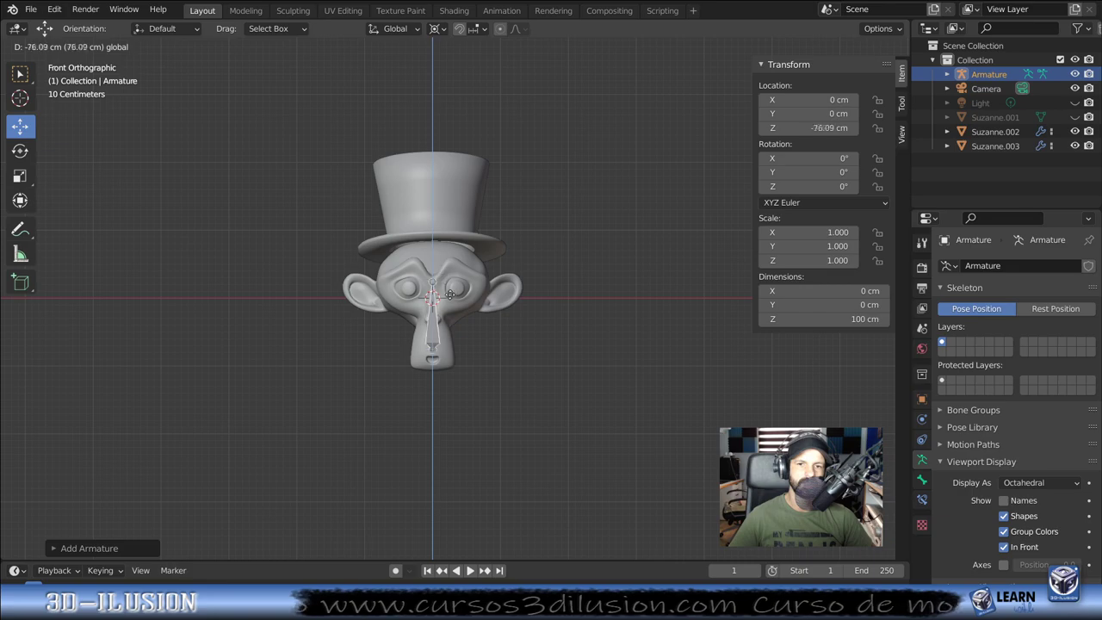
{"action": "left_click", "coordinate": [501, 309]}
{"action": "scroll", "coordinate": [505, 315], "scroll_direction": "up", "scroll_amount": 1}
{"action": "middle_click_drag", "start_coordinate": [506, 315], "coordinate": [510, 349], "text": "shift"}
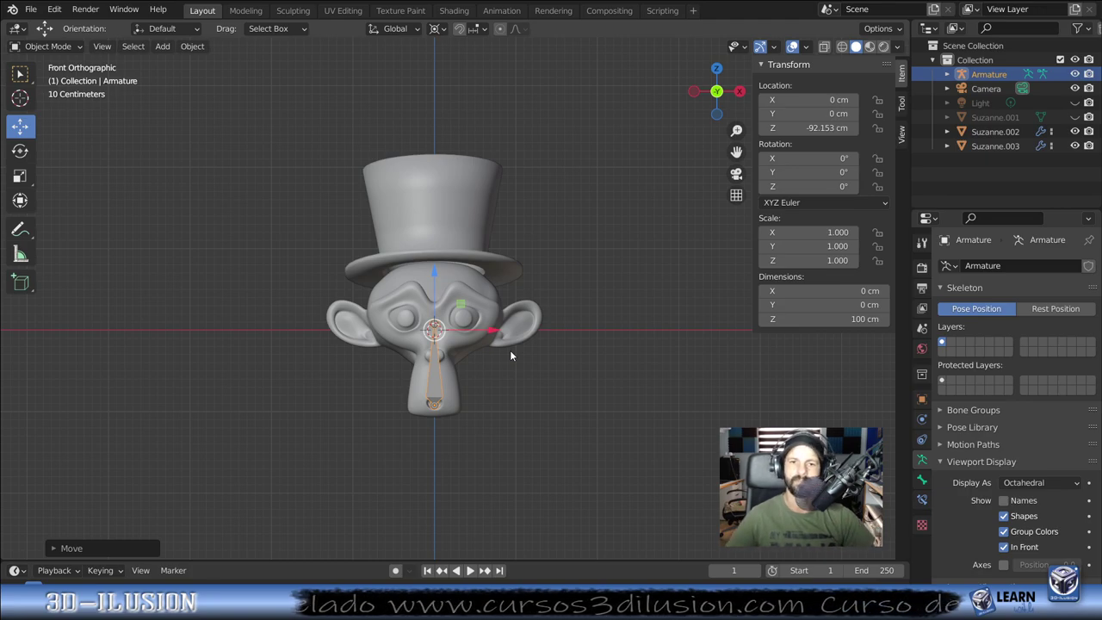
{"action": "mouse_move", "coordinate": [510, 351]}
{"action": "middle_mouse_down", "text": "shift"}
{"action": "mouse_move", "coordinate": [551, 344]}
{"action": "mouse_move", "coordinate": [528, 342]}
{"action": "middle_mouse_up", "text": "shift"}
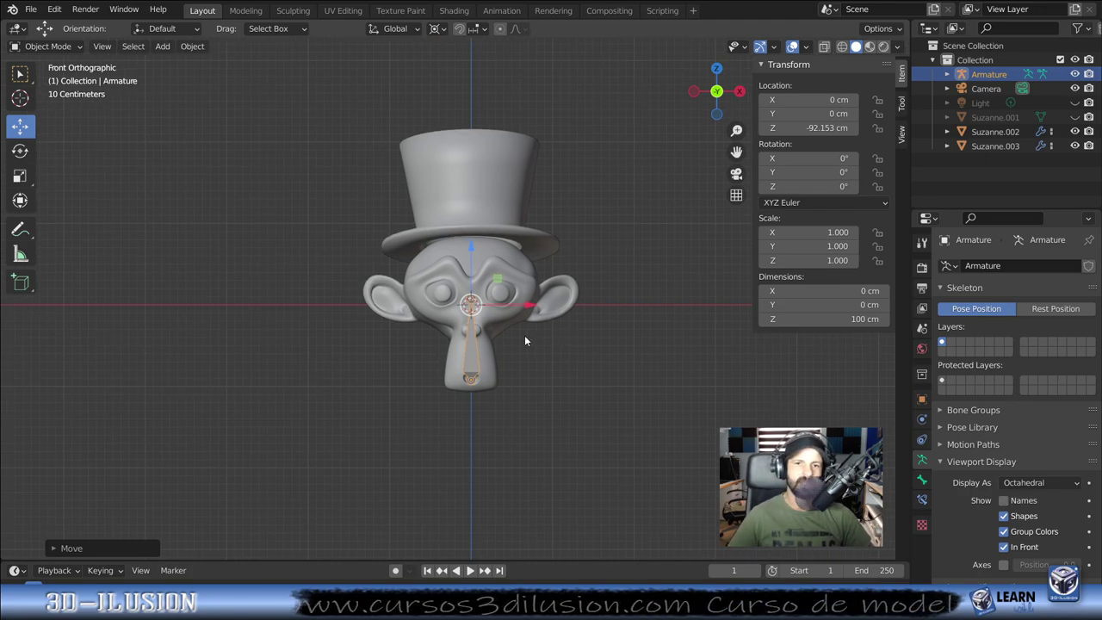
{"action": "left_click", "coordinate": [47, 46]}
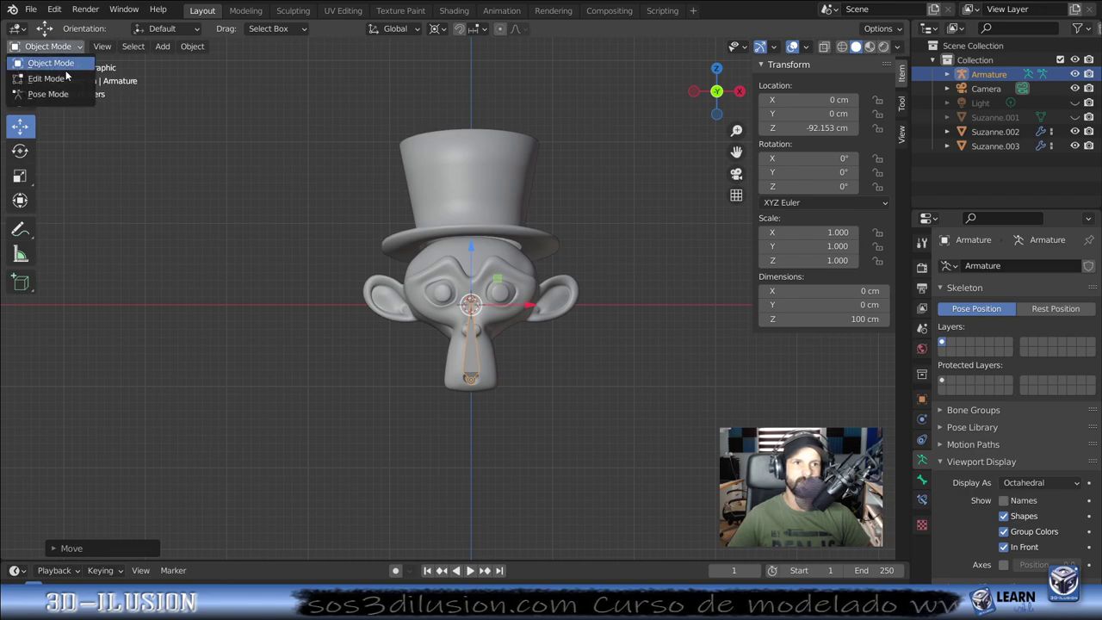
Step: In armature Edit Mode, reposition the bone tip and extrude Bone.002 up through the hat
{"action": "left_click", "coordinate": [47, 79]}
{"action": "key", "text": "g"}
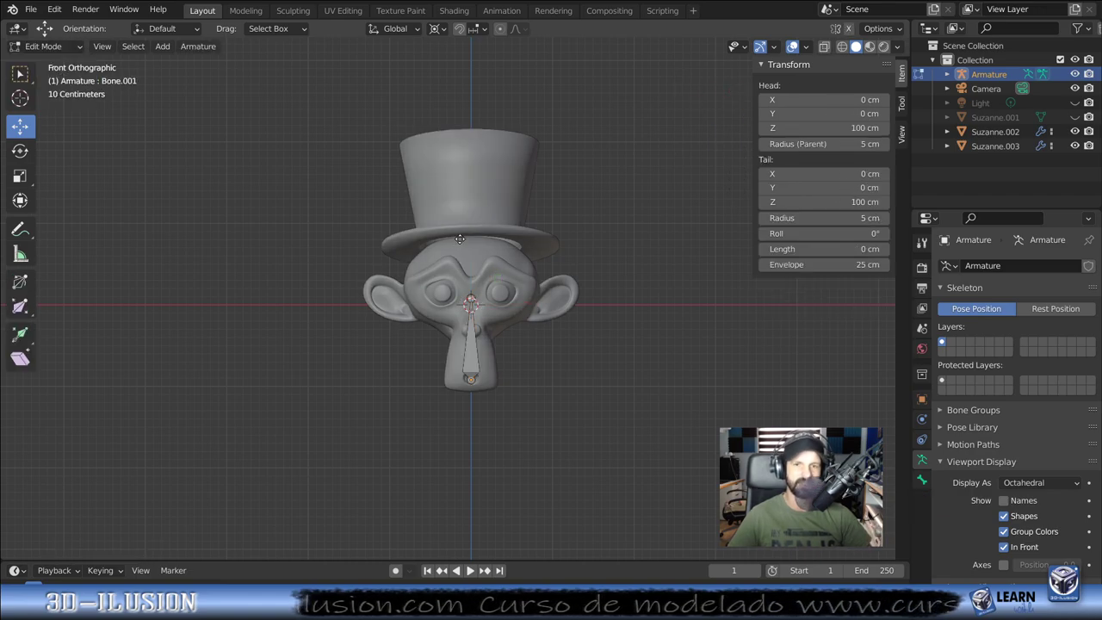
{"action": "left_click", "coordinate": [457, 172]}
{"action": "key", "text": "e"}
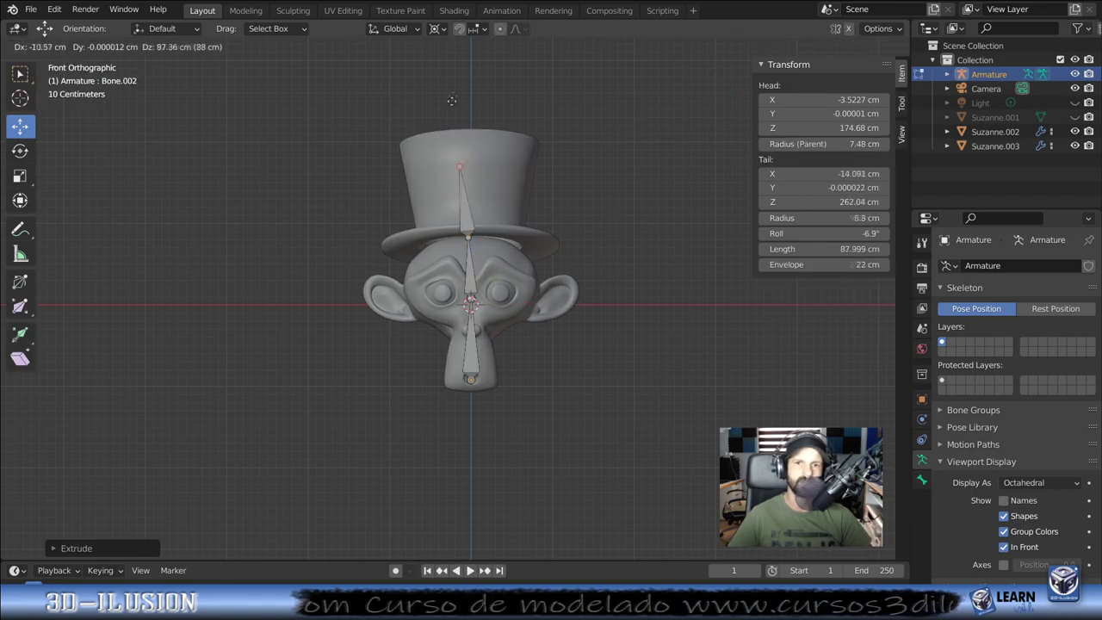
{"action": "left_click", "coordinate": [450, 74]}
Step: From the right view, move the lowest bone's base below the chin and lower the joint into the head
{"action": "key", "text": "KP_3"}
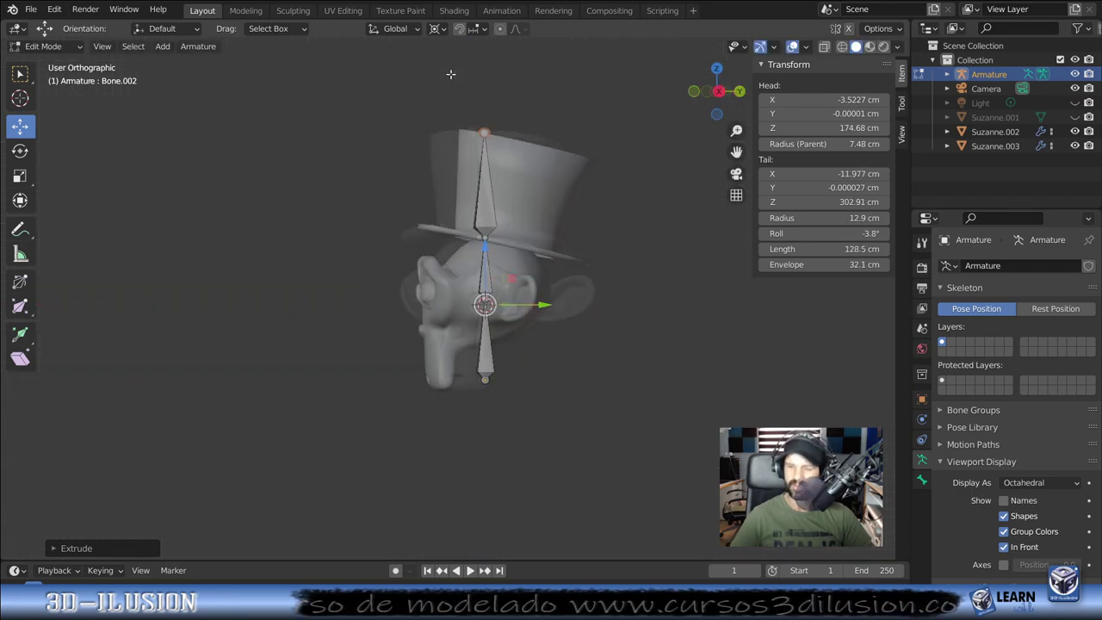
{"action": "key", "text": "g"}
{"action": "left_click", "coordinate": [522, 151]}
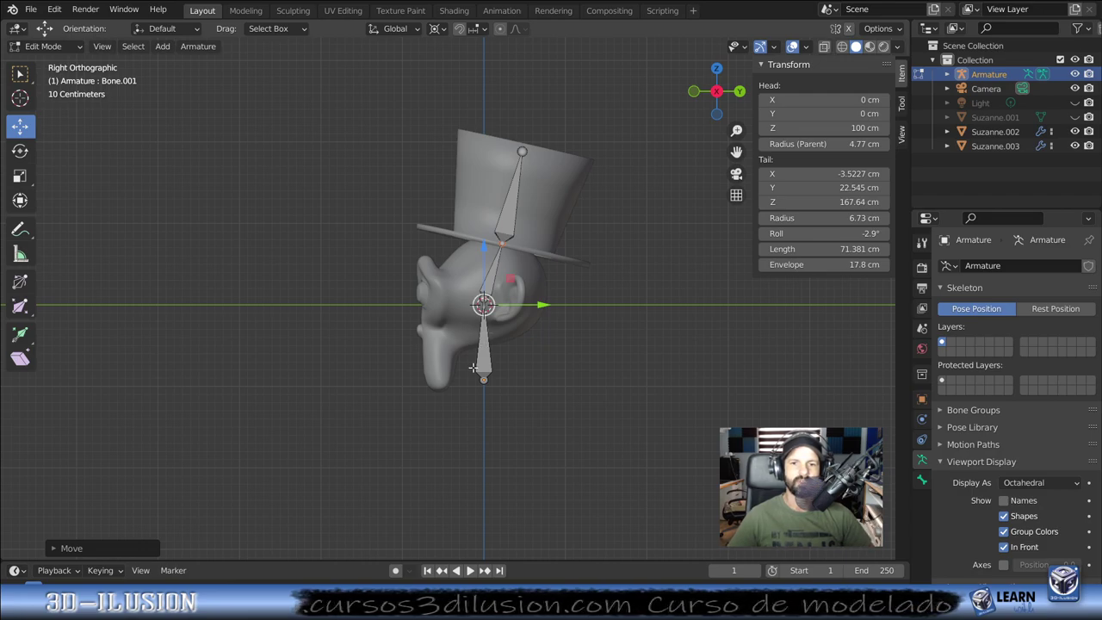
{"action": "left_click", "coordinate": [481, 377]}
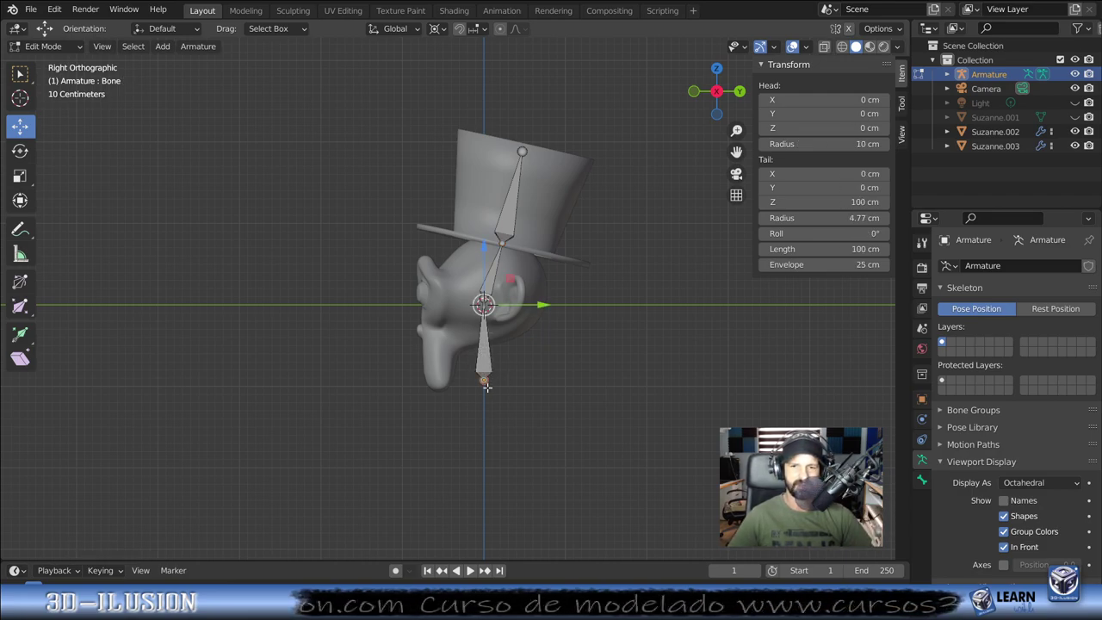
{"action": "key", "text": "g"}
{"action": "key", "text": "z"}
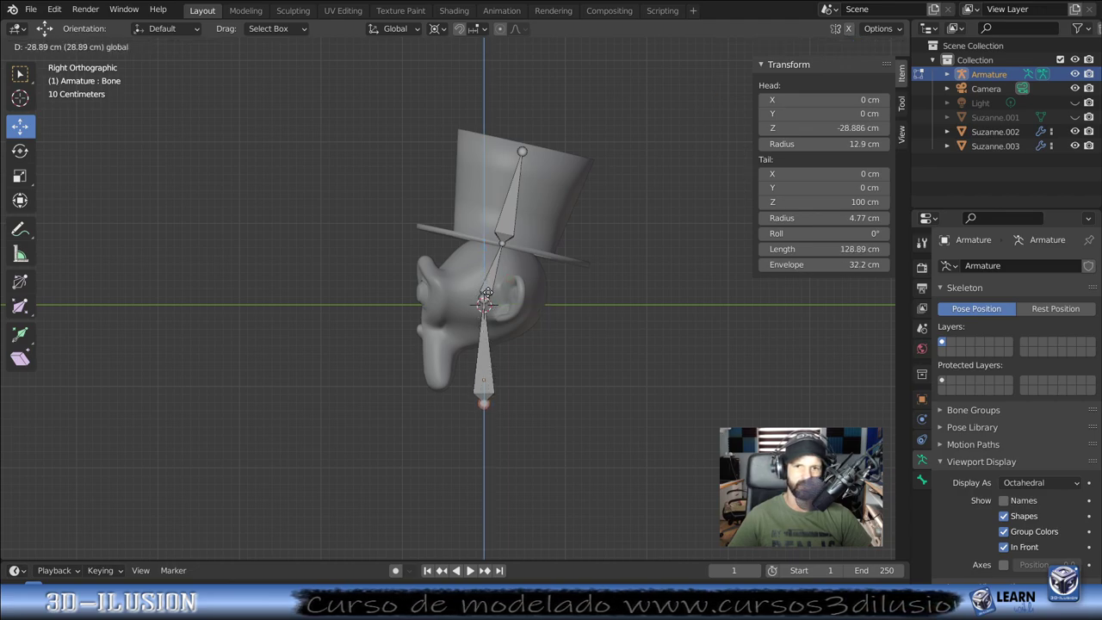
{"action": "left_click", "coordinate": [484, 292]}
{"action": "key", "text": "g"}
{"action": "key", "text": "z"}
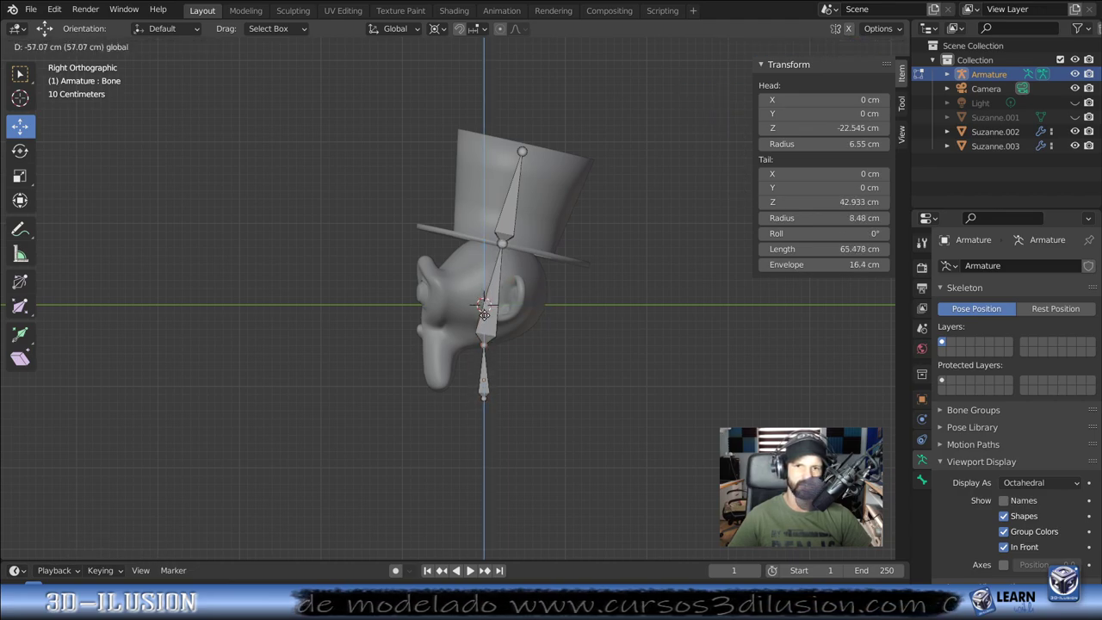
{"action": "left_click", "coordinate": [483, 312]}
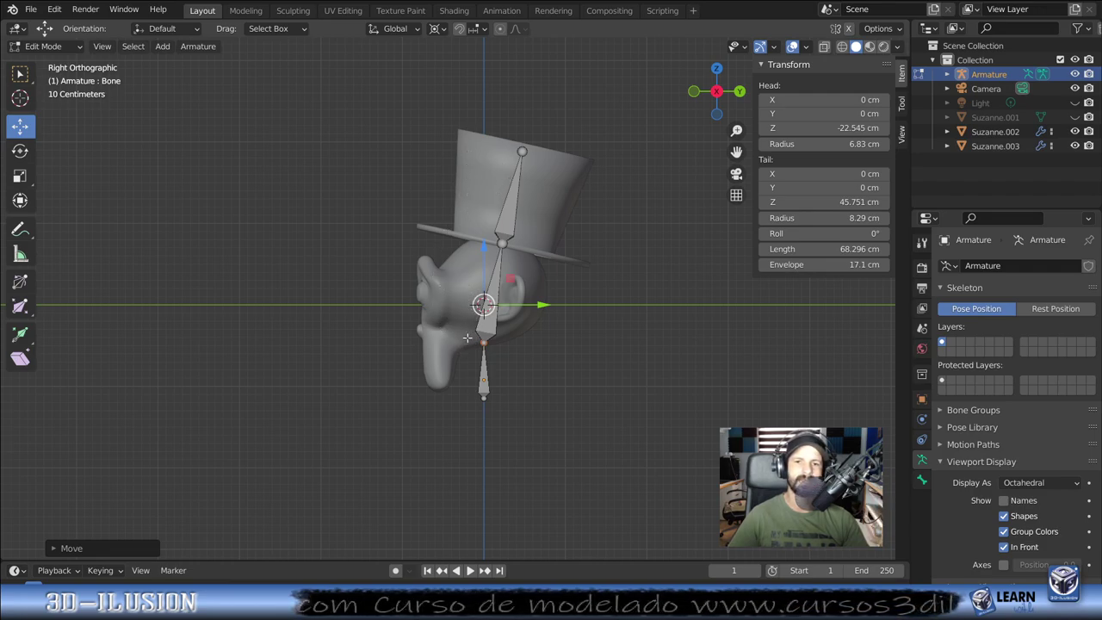
Step: Shift the hat bone up and then back down onto the top hat
{"action": "left_click", "coordinate": [504, 230]}
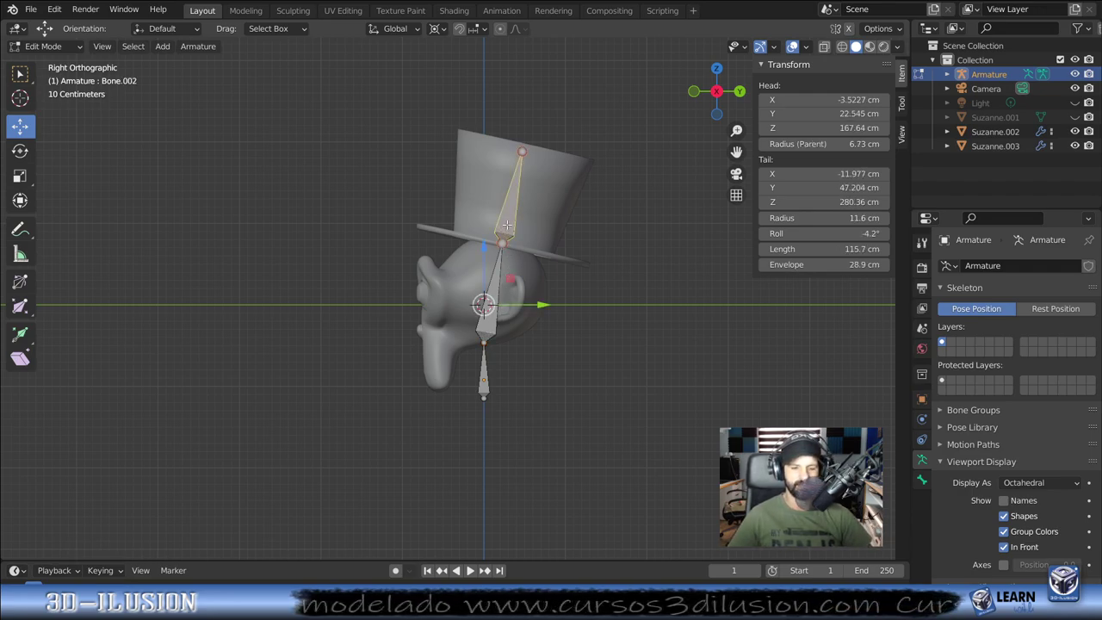
{"action": "left_click_drag", "start_coordinate": [506, 230], "coordinate": [536, 173]}
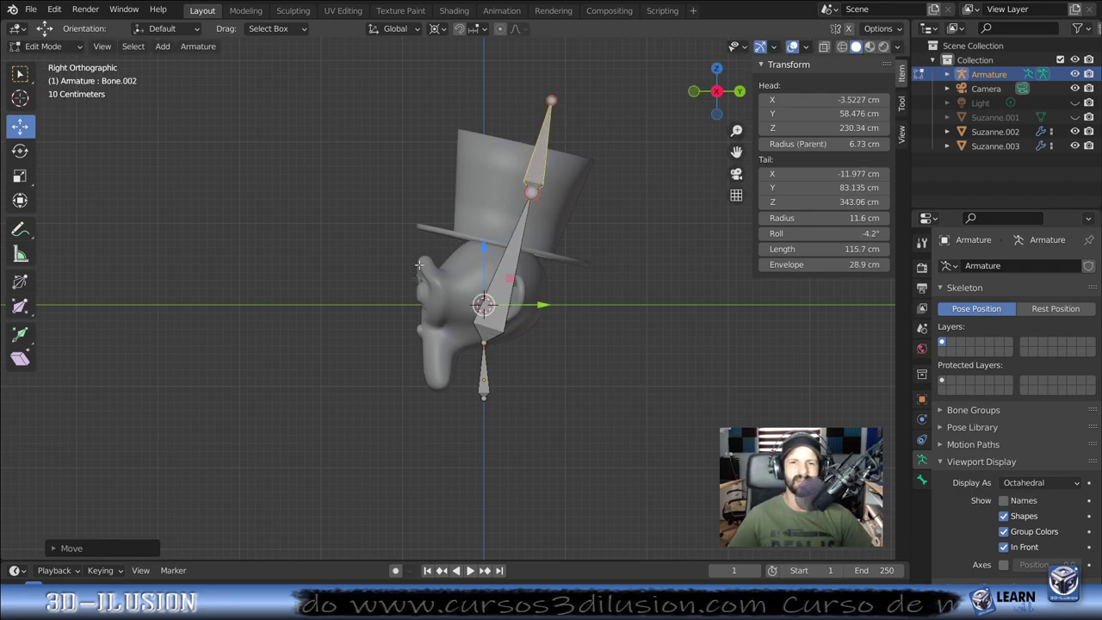
{"action": "key", "text": "super+x"}
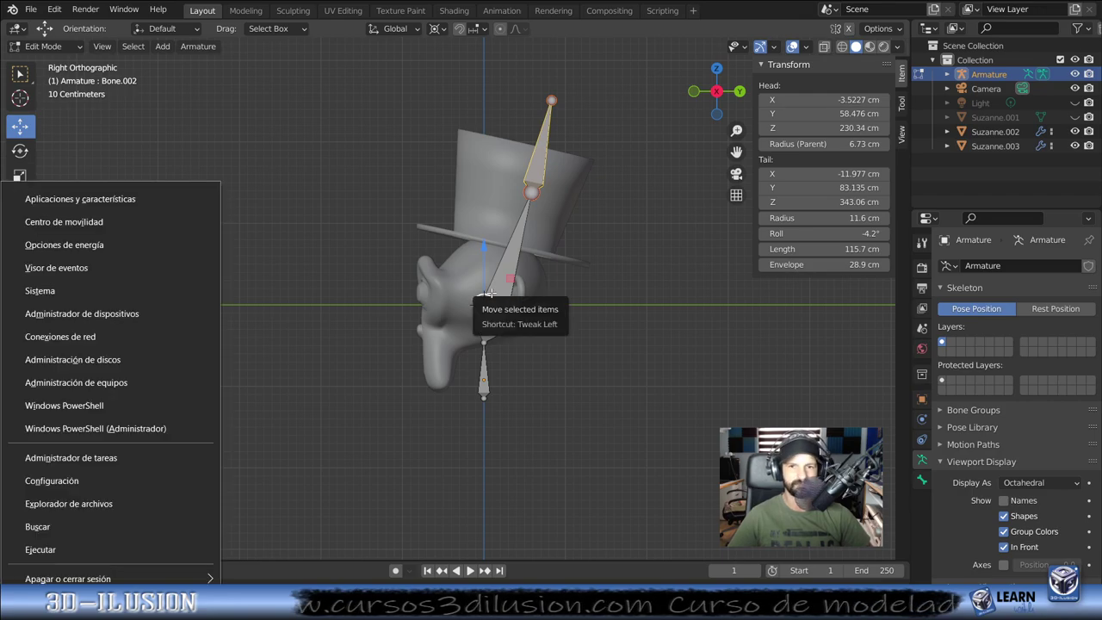
{"action": "left_click", "coordinate": [533, 273]}
{"action": "left_click_drag", "start_coordinate": [531, 183], "coordinate": [501, 234]}
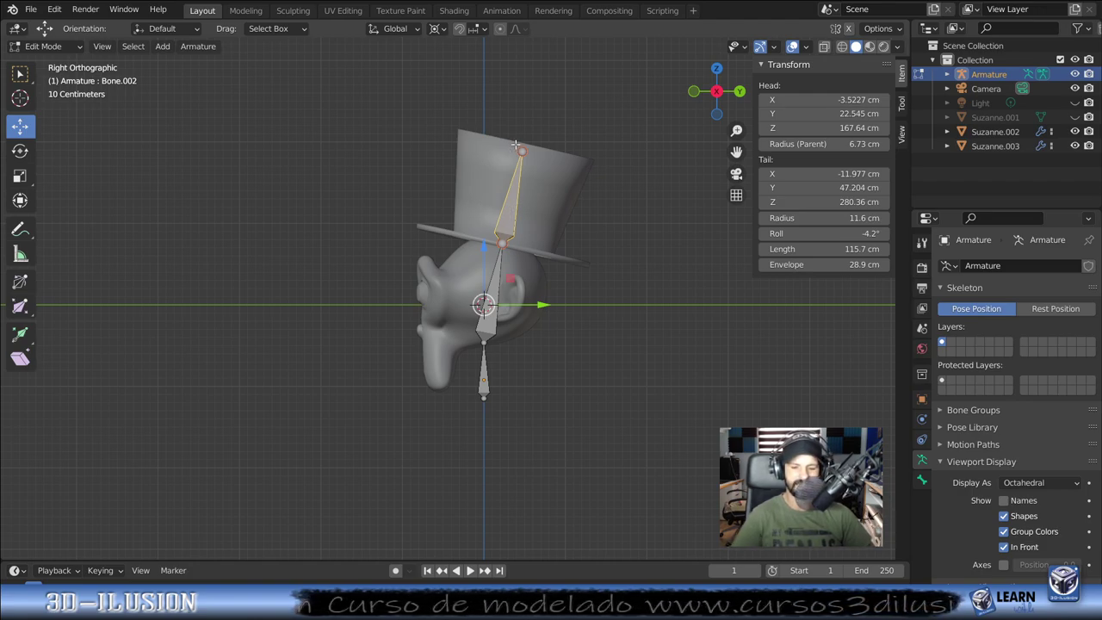
{"action": "key", "text": "alt+p"}
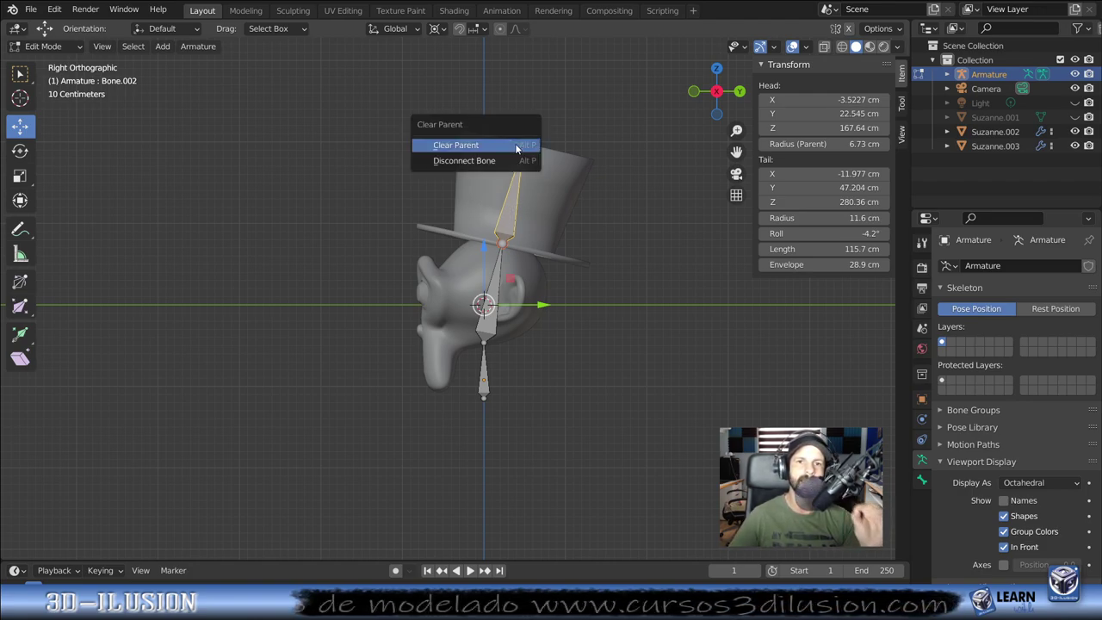
Step: Clear Bone.002's parent and test moving it, undoing the trial moves
{"action": "left_click", "coordinate": [515, 145]}
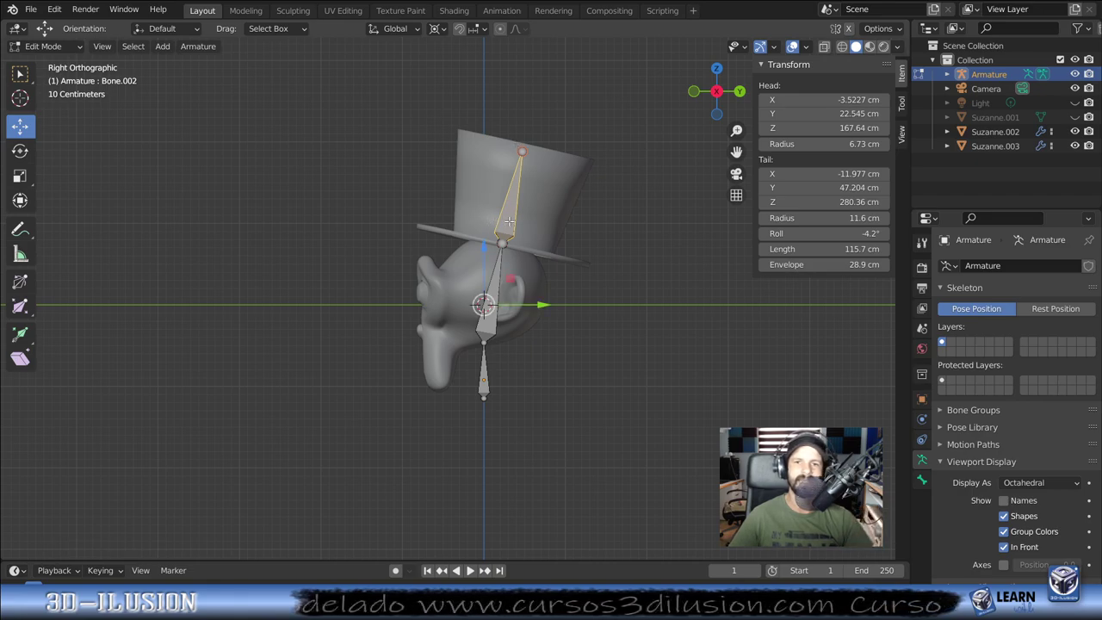
{"action": "left_click_drag", "start_coordinate": [508, 222], "coordinate": [544, 164]}
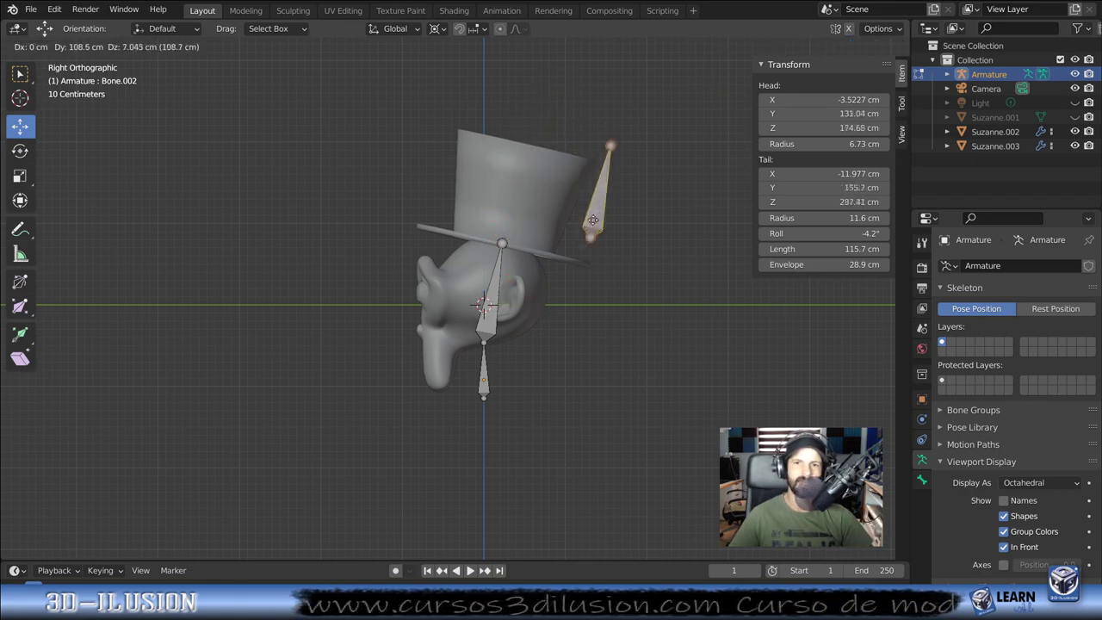
{"action": "left_click", "coordinate": [544, 164]}
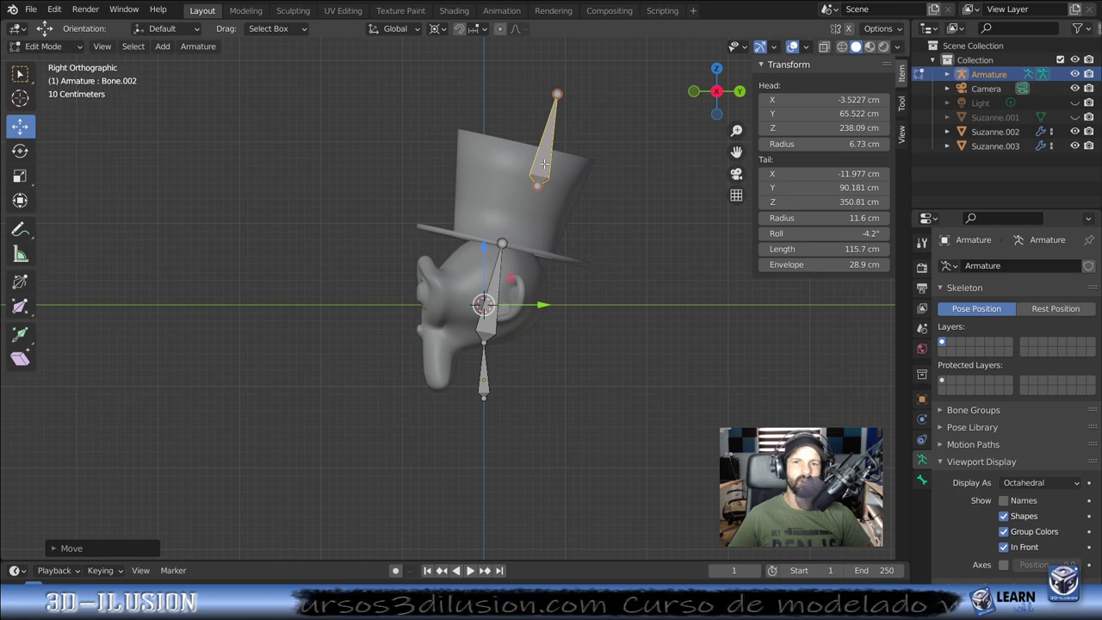
{"action": "key", "text": "ctrl+z"}
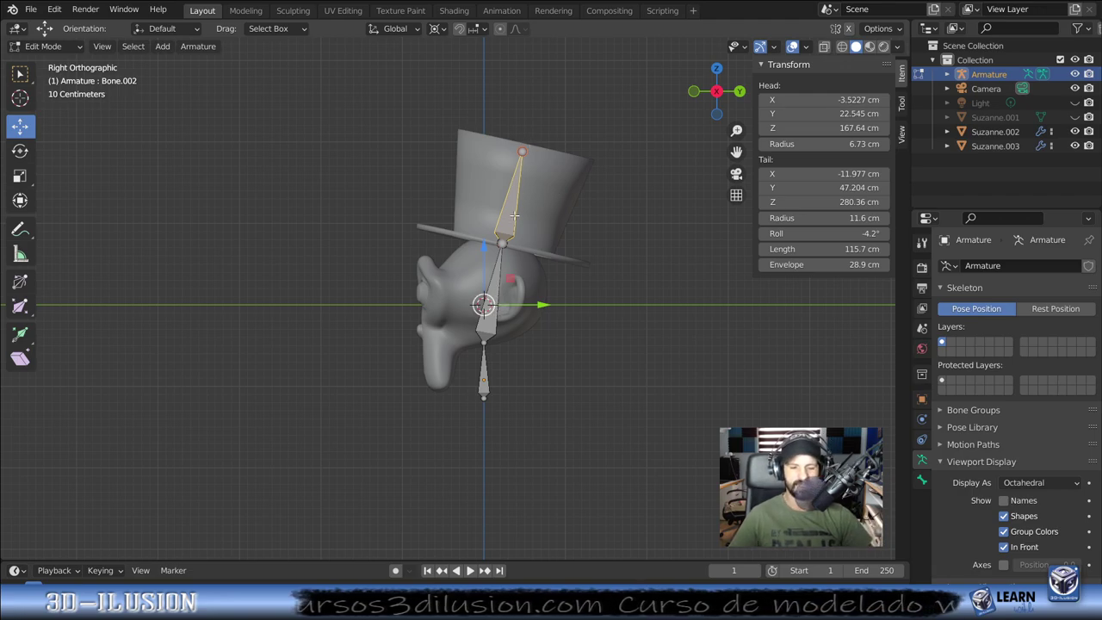
{"action": "left_click_drag", "start_coordinate": [514, 218], "coordinate": [593, 166]}
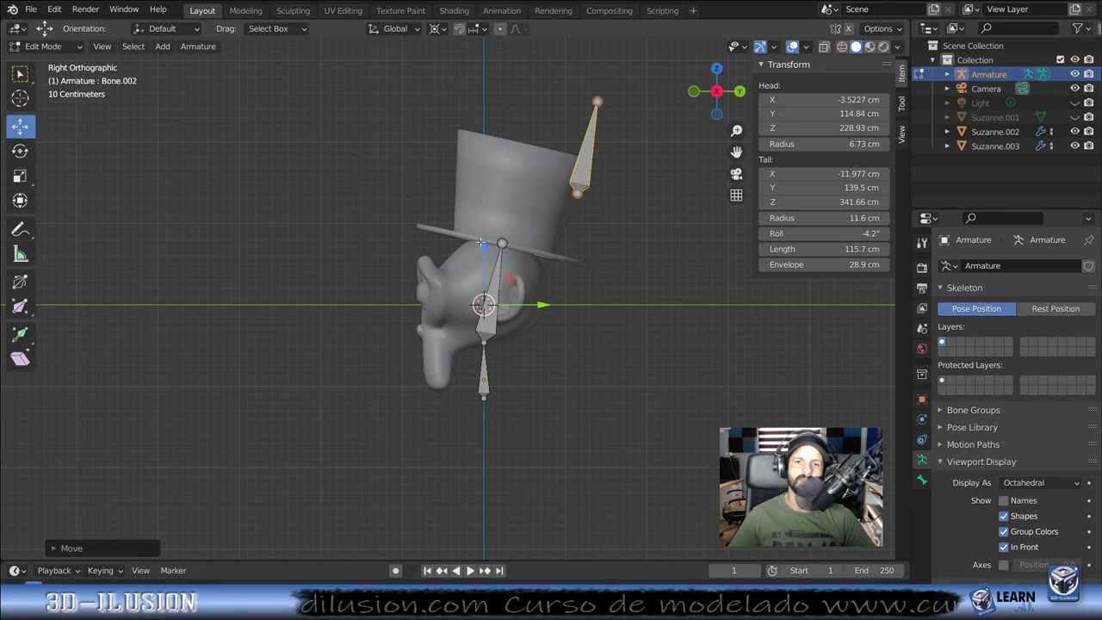
{"action": "key", "text": "ctrl+z"}
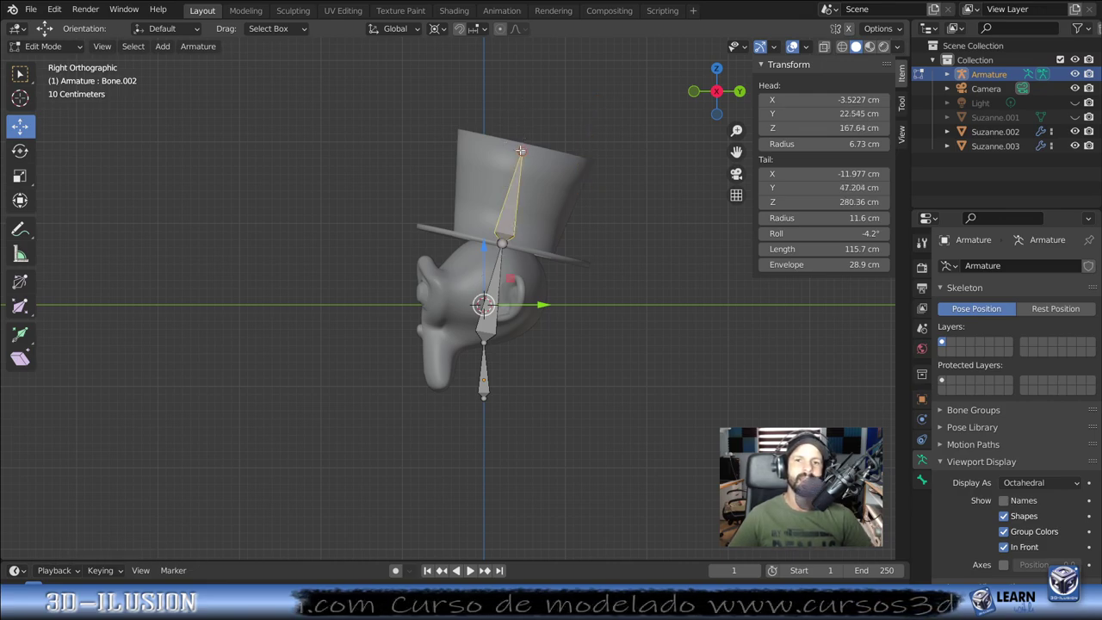
Step: Select the hat bone together with the middle bone as parent target
{"action": "left_click", "coordinate": [501, 287]}
{"action": "left_click", "coordinate": [517, 206]}
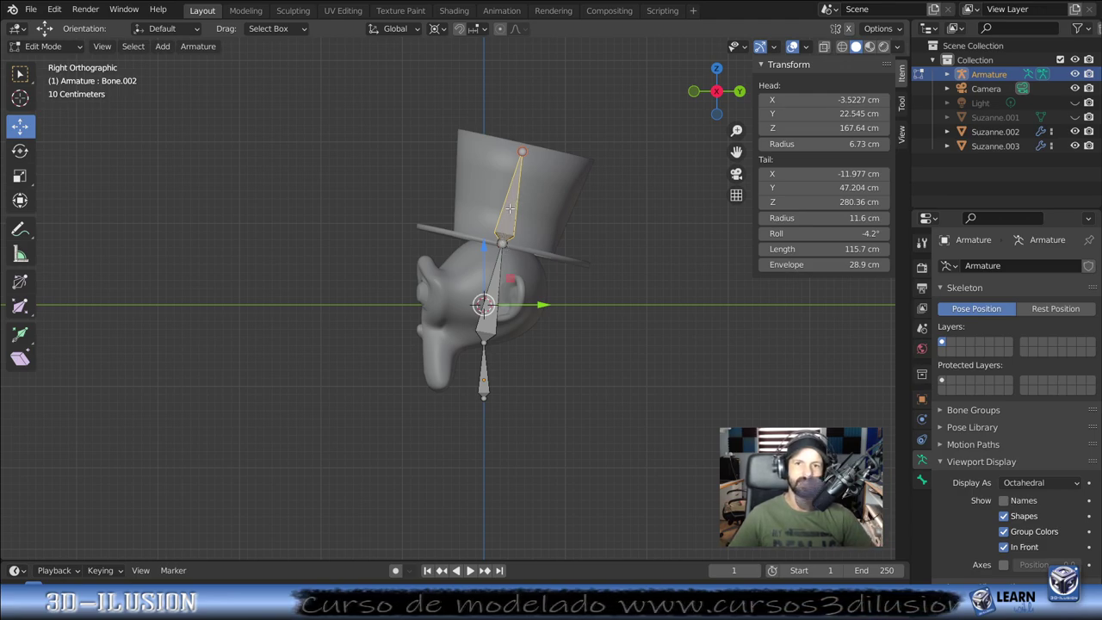
{"action": "left_click", "coordinate": [491, 286], "text": "shift"}
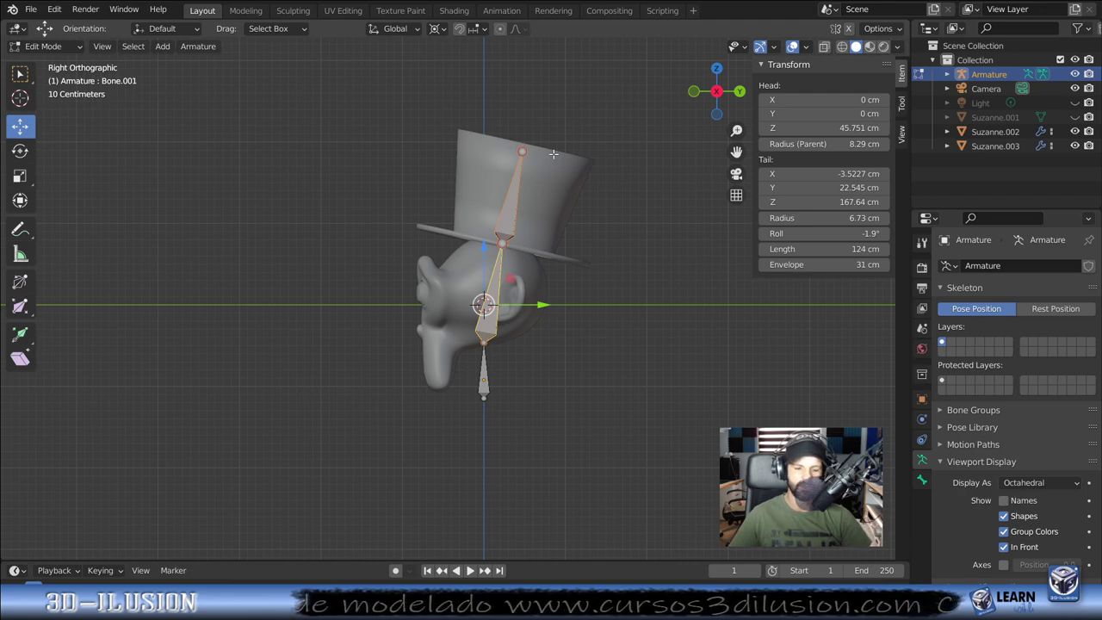
Step: Reparent the hat bone with Keep Offset and set it upright inside the hat
{"action": "key", "text": "ctrl+p"}
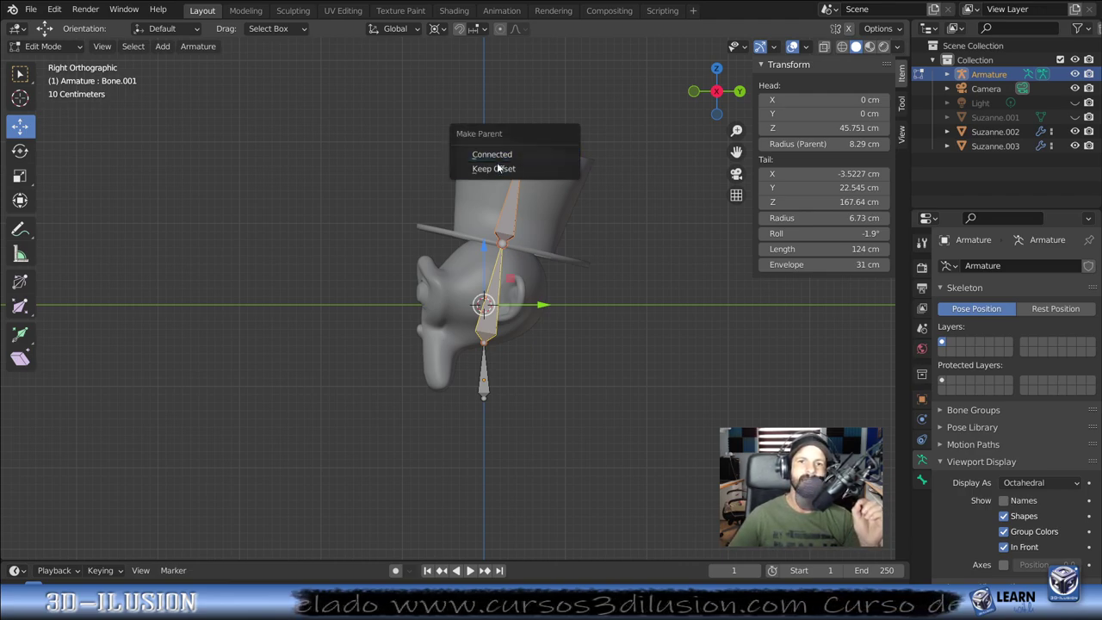
{"action": "left_click", "coordinate": [492, 169]}
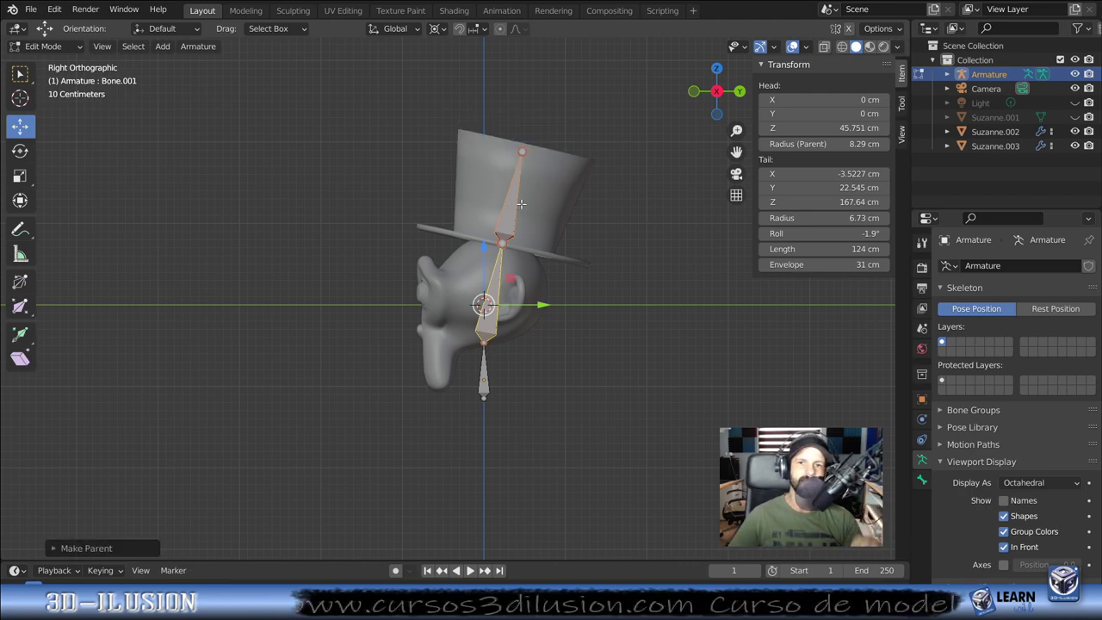
{"action": "left_click", "coordinate": [521, 203]}
{"action": "key", "text": "g"}
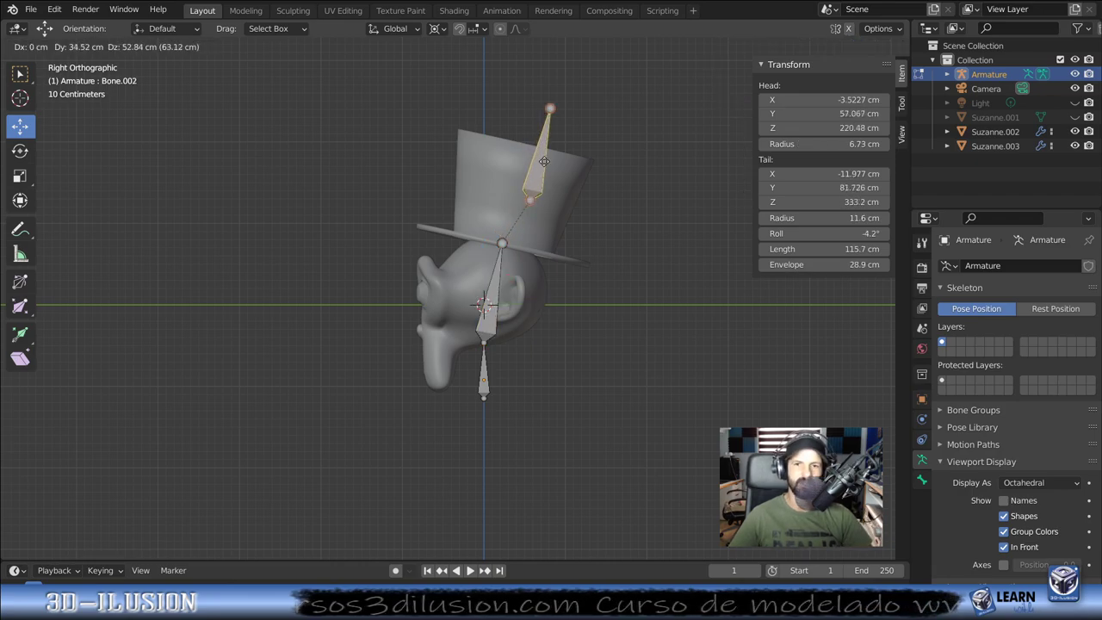
{"action": "left_click", "coordinate": [580, 123]}
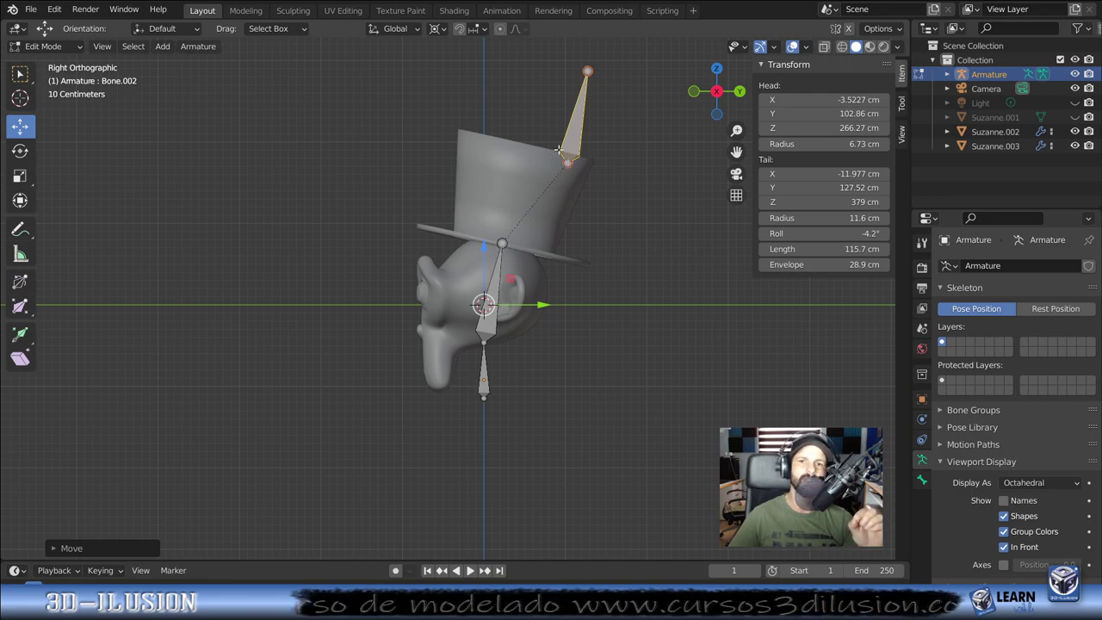
{"action": "key", "text": "g"}
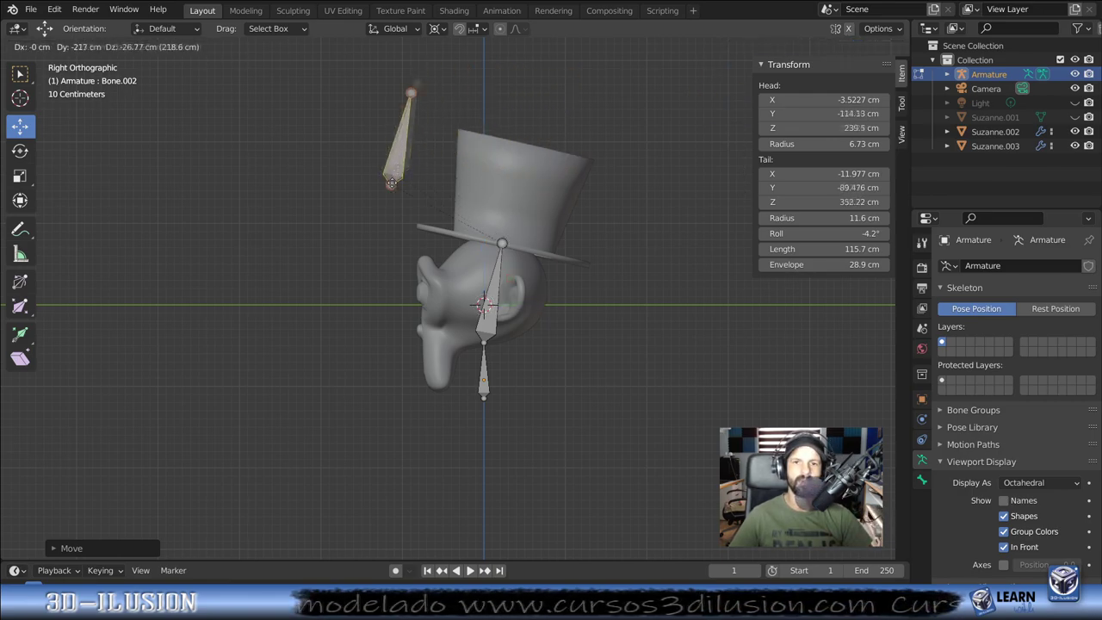
{"action": "left_click", "coordinate": [628, 217]}
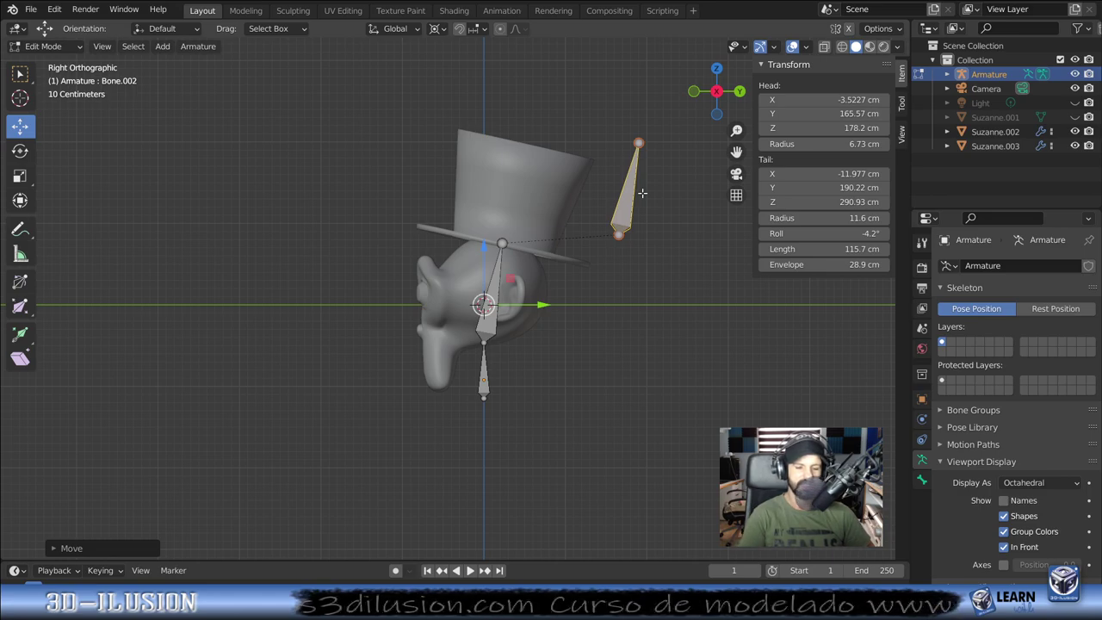
{"action": "key", "text": "ctrl+z"}
{"action": "key", "text": "ctrl+z"}
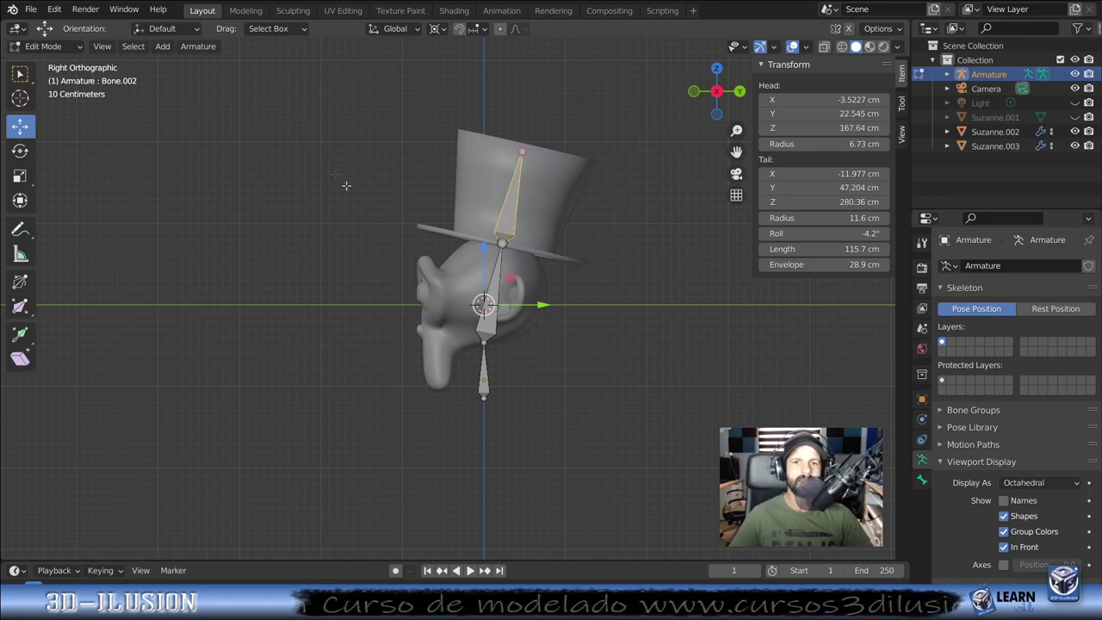
Step: Switch the armature back to Object Mode
{"action": "left_click", "coordinate": [43, 46]}
{"action": "left_click", "coordinate": [46, 79]}
{"action": "left_click", "coordinate": [43, 45]}
{"action": "left_click", "coordinate": [43, 63]}
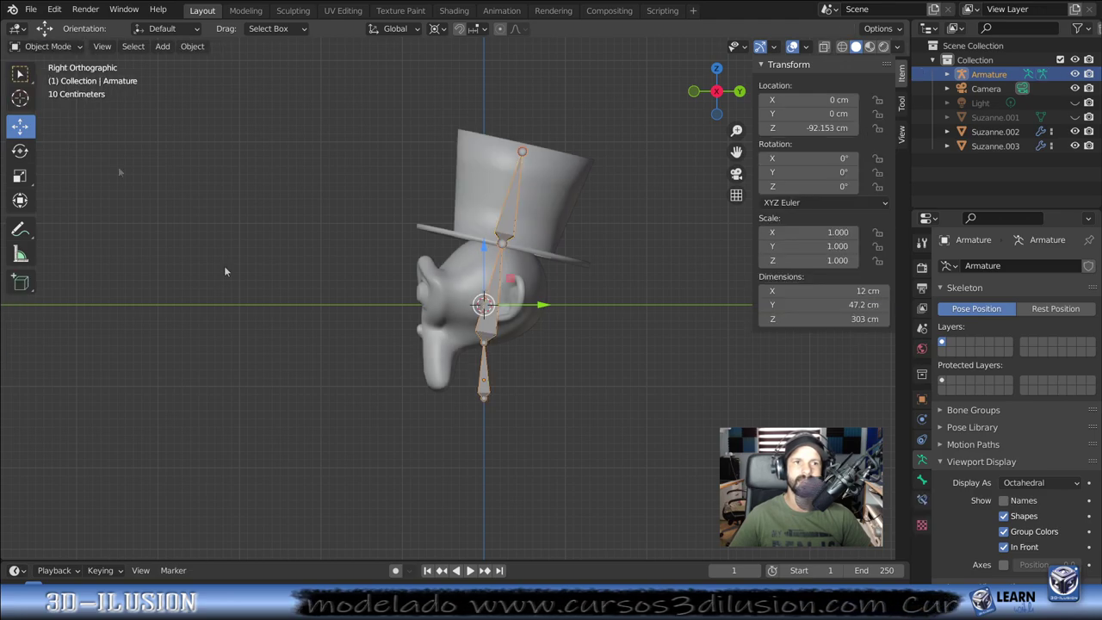
Step: Select the top hat with the armature and enter Pose Mode to pick Bone.002
{"action": "left_click", "coordinate": [533, 233]}
{"action": "left_click", "coordinate": [508, 237], "text": "shift"}
{"action": "key", "text": "ctrl+Tab"}
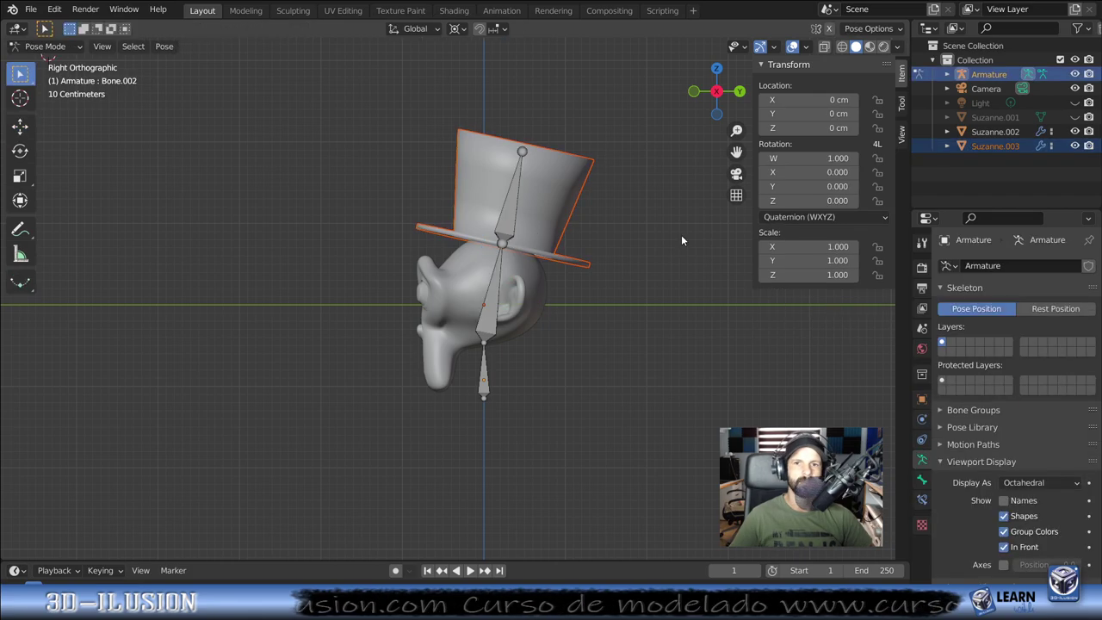
{"action": "left_click", "coordinate": [52, 47]}
{"action": "left_click", "coordinate": [47, 60]}
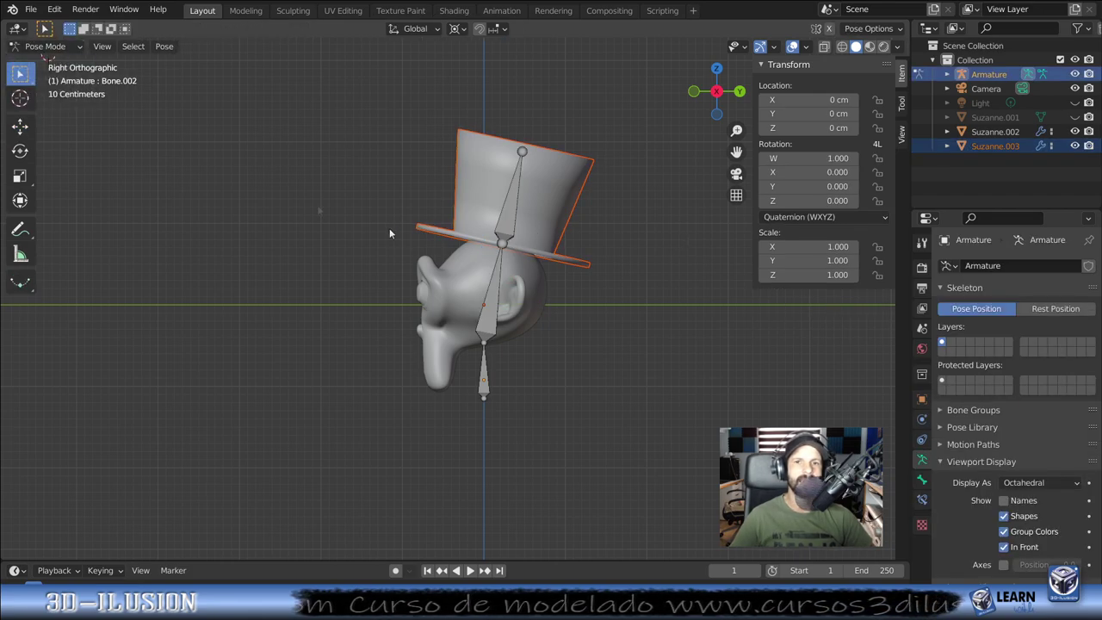
{"action": "left_click", "coordinate": [487, 212], "text": "shift"}
{"action": "left_click", "coordinate": [509, 229]}
{"action": "key", "text": "ctrl+Tab"}
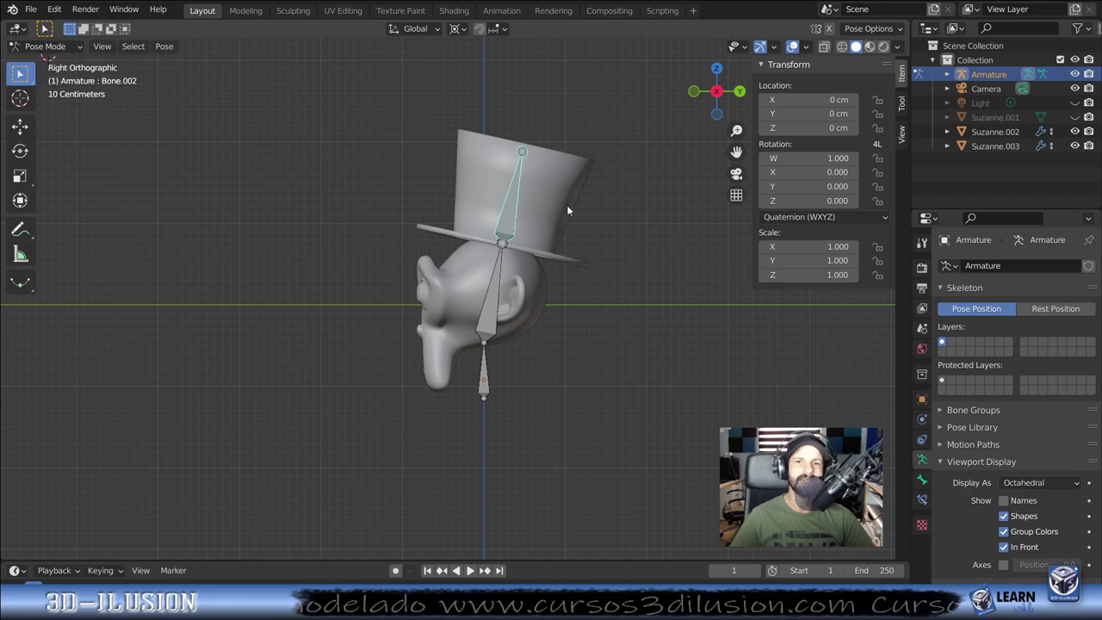
{"action": "left_click", "coordinate": [575, 174]}
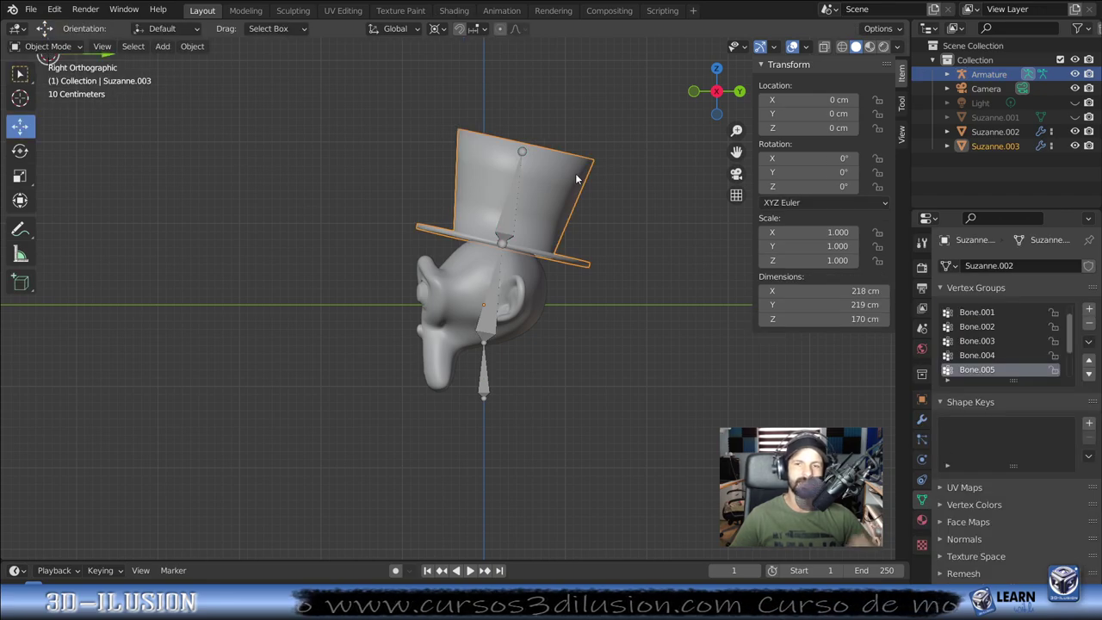
{"action": "left_click", "coordinate": [512, 229]}
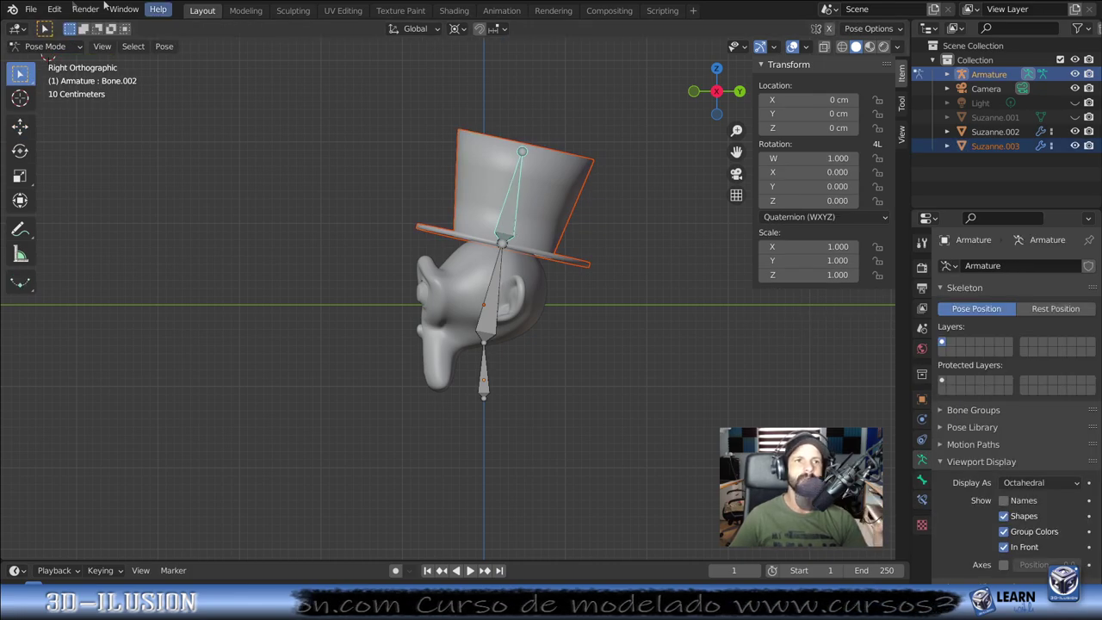
Step: Check the Edit menu's Lock Object Modes setting, then reselect the hat and Bone.002
{"action": "left_click", "coordinate": [54, 10]}
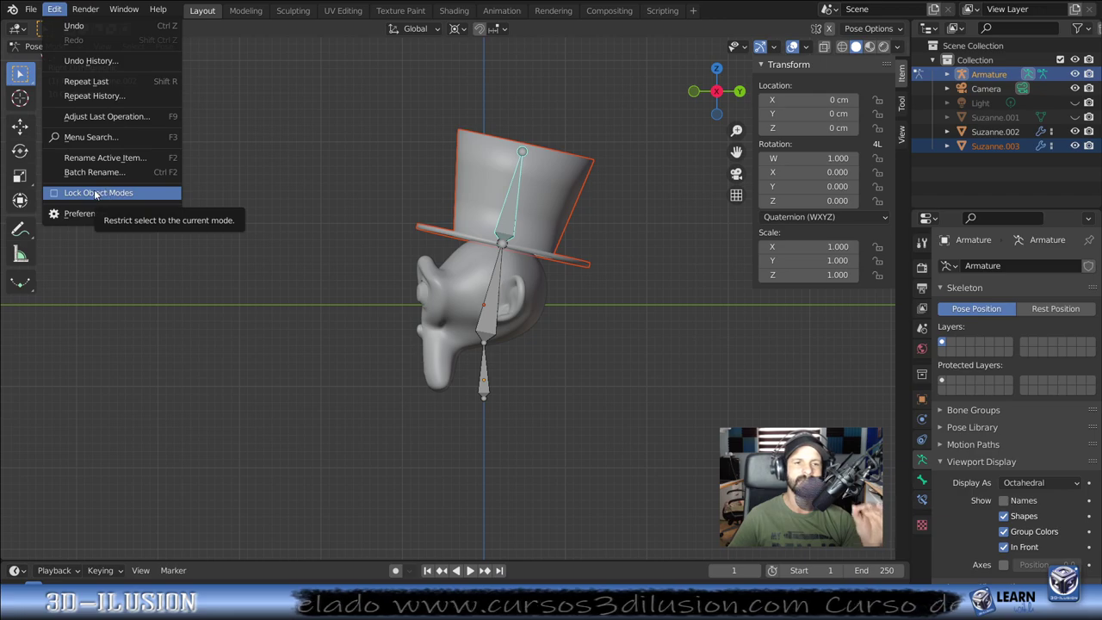
{"action": "left_click", "coordinate": [113, 190]}
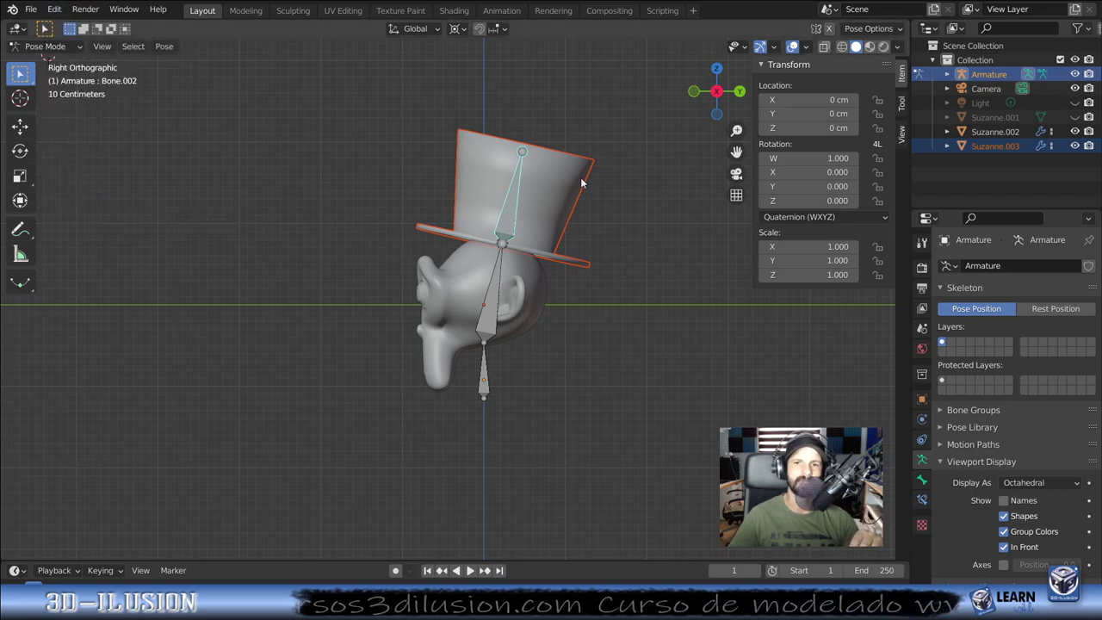
{"action": "left_click", "coordinate": [53, 9]}
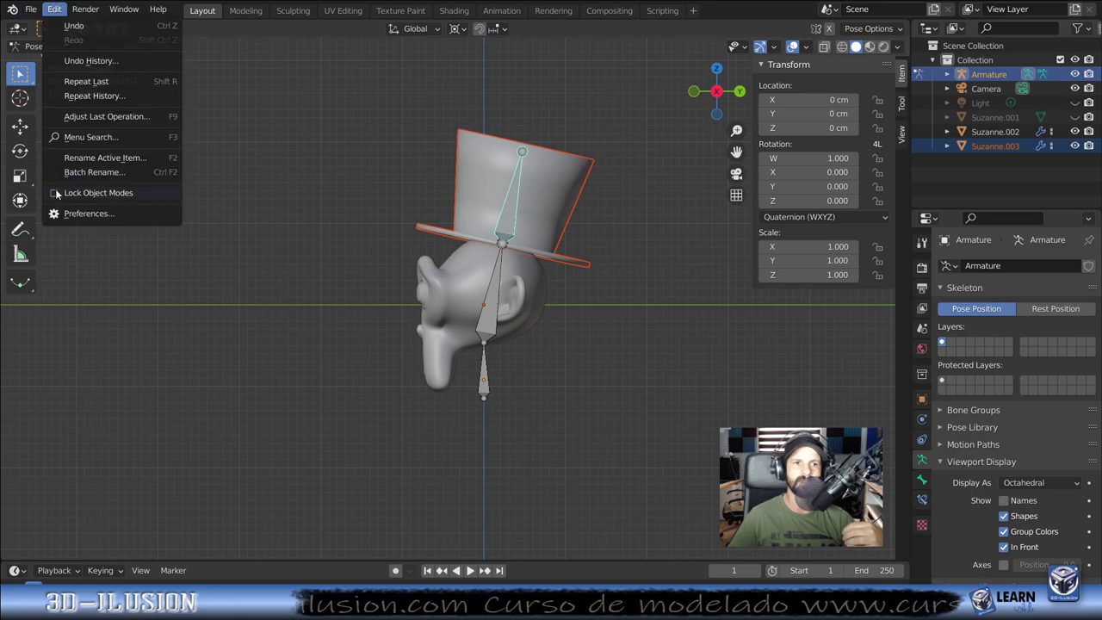
{"action": "left_click", "coordinate": [571, 191]}
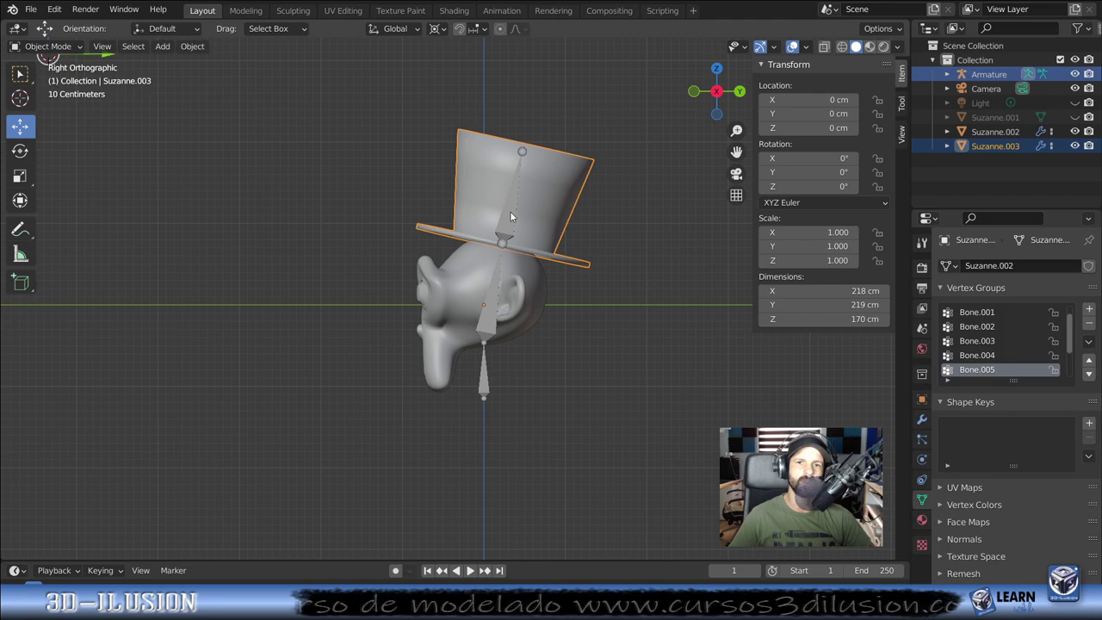
{"action": "left_click", "coordinate": [510, 217]}
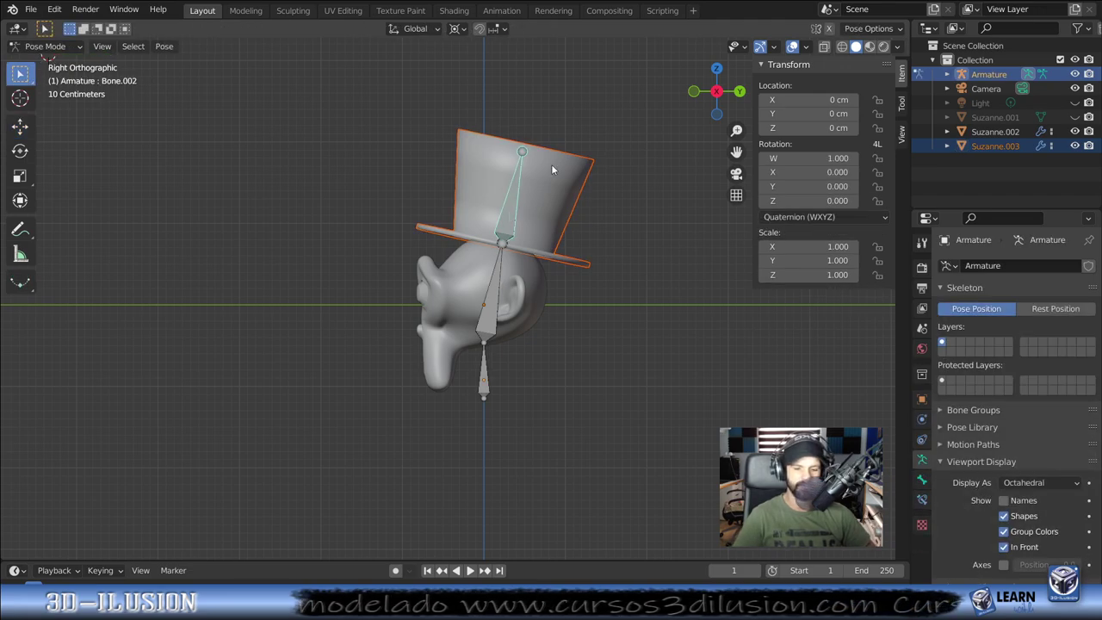
Step: Bone-parent the top hat to Bone.002
{"action": "key", "text": "ctrl+p"}
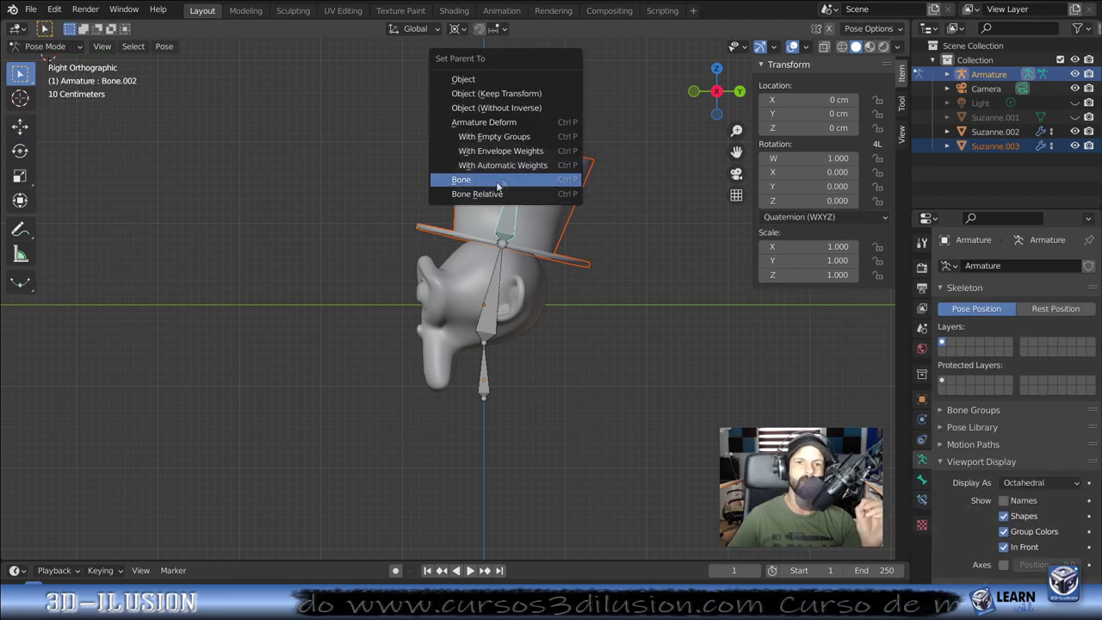
{"action": "left_click", "coordinate": [498, 184]}
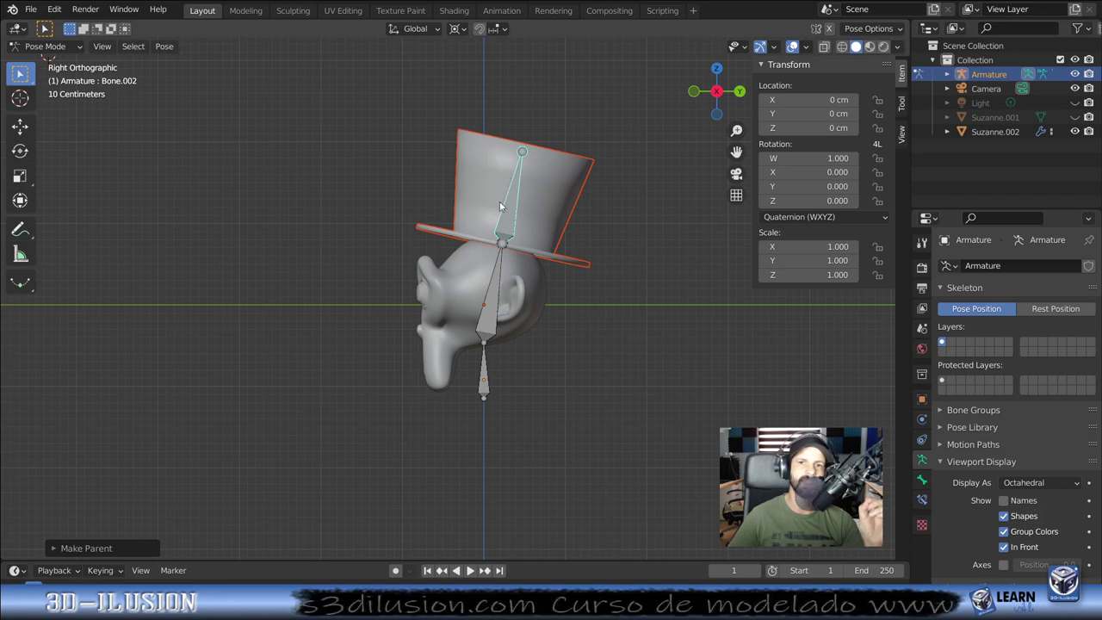
{"action": "left_click", "coordinate": [497, 307]}
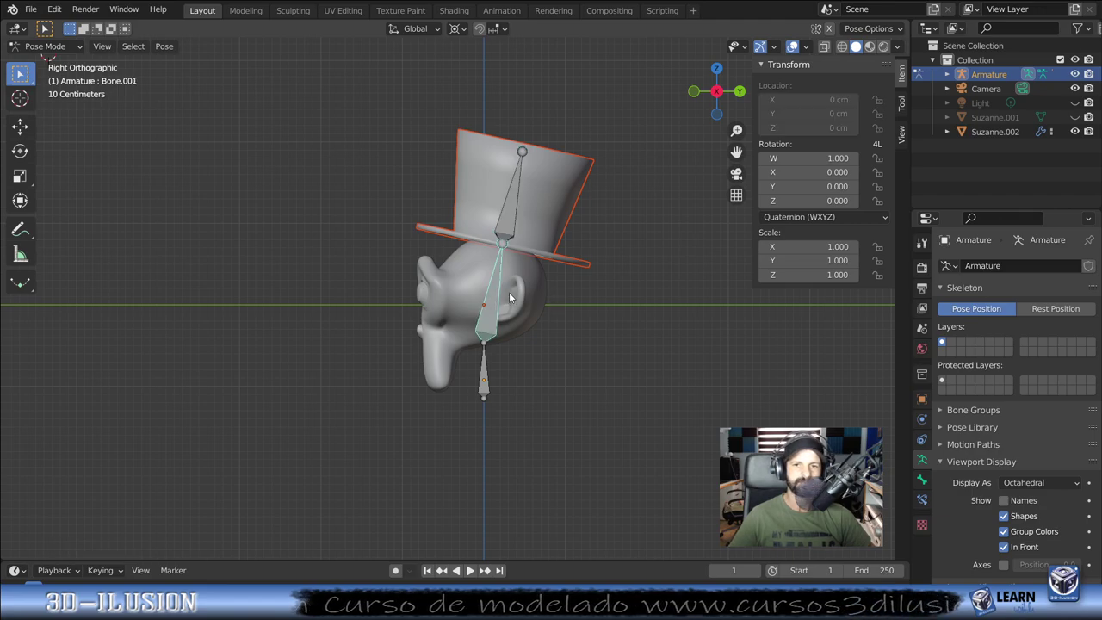
{"action": "key", "text": "ctrl+Tab"}
Step: Select the head with the armature and bone-parent it to Bone.001
{"action": "left_click", "coordinate": [514, 287]}
{"action": "left_click", "coordinate": [485, 318], "text": "shift"}
{"action": "key", "text": "ctrl+Tab"}
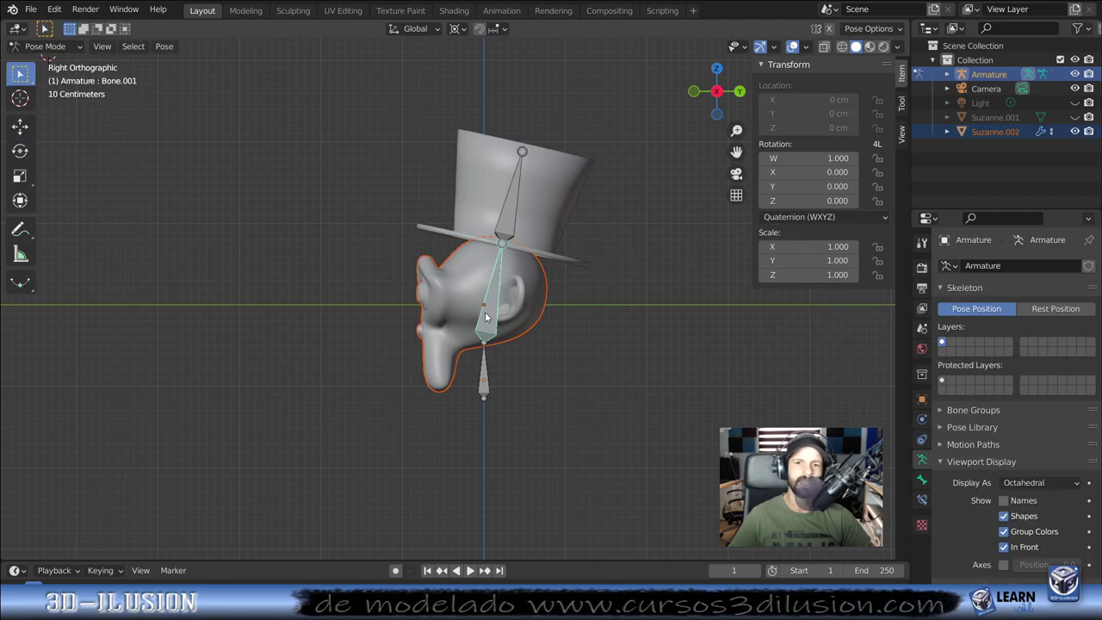
{"action": "key", "text": "ctrl+p"}
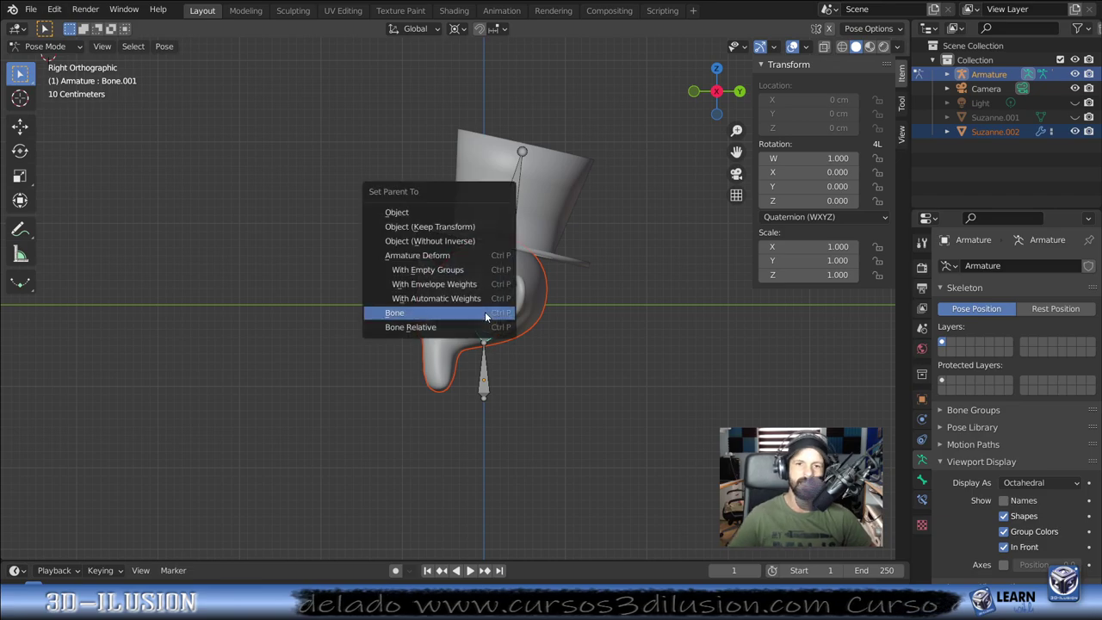
{"action": "left_click", "coordinate": [487, 313]}
{"action": "scroll", "coordinate": [499, 319], "scroll_direction": "down", "scroll_amount": 2}
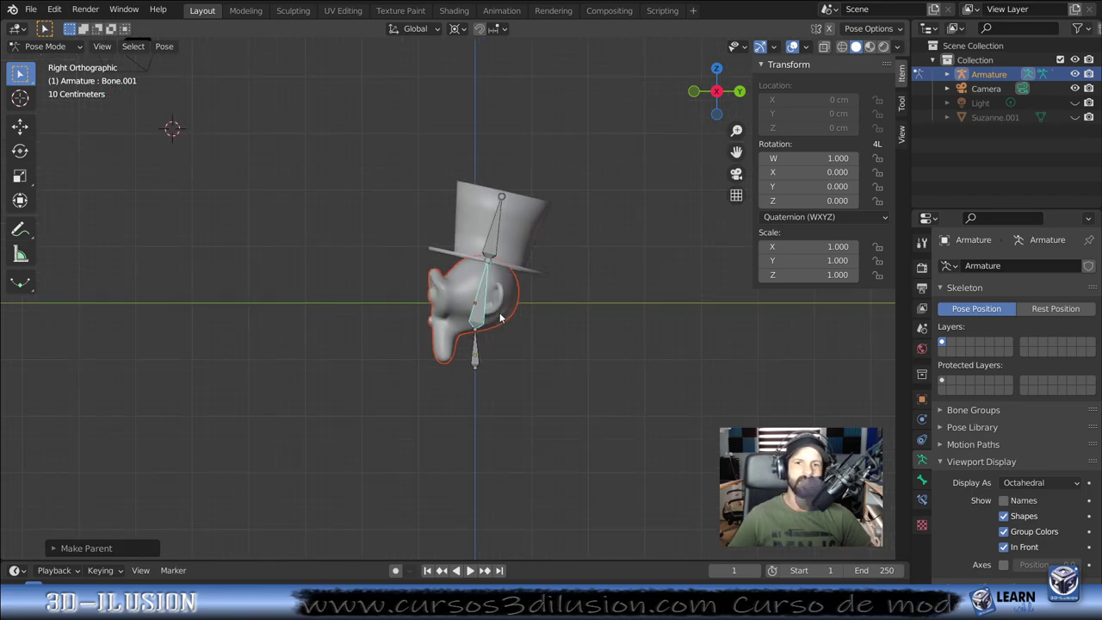
{"action": "left_click", "coordinate": [499, 233]}
Step: Test moving the hat bone, then undo back to Bone.001 in Pose Mode
{"action": "key", "text": "g"}
{"action": "left_click", "coordinate": [564, 132]}
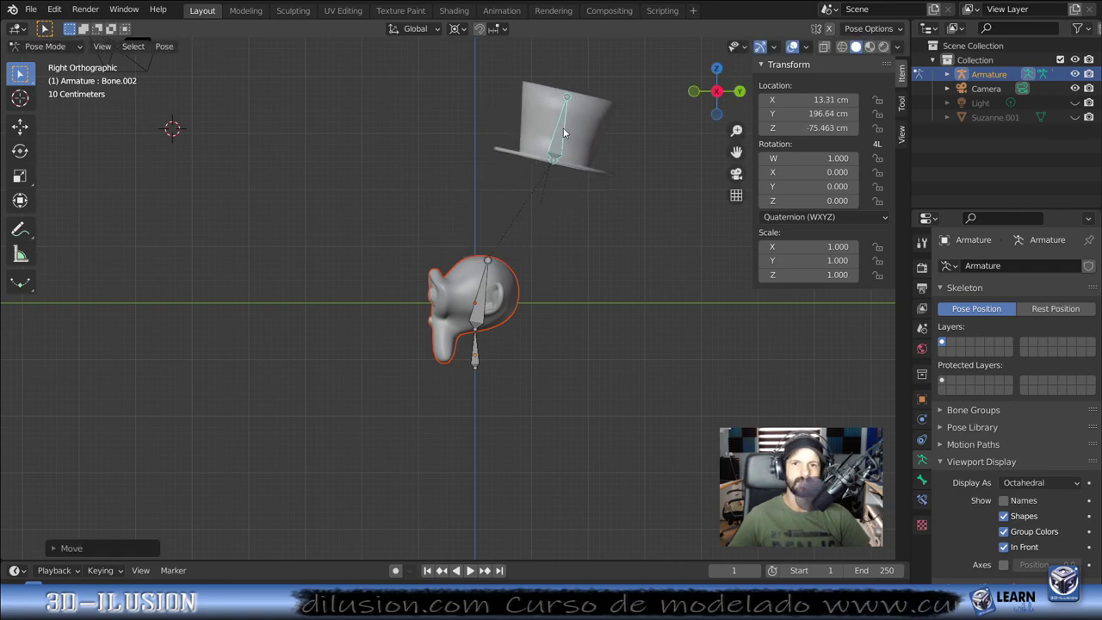
{"action": "key", "text": "ctrl+z"}
{"action": "key", "text": "ctrl+z"}
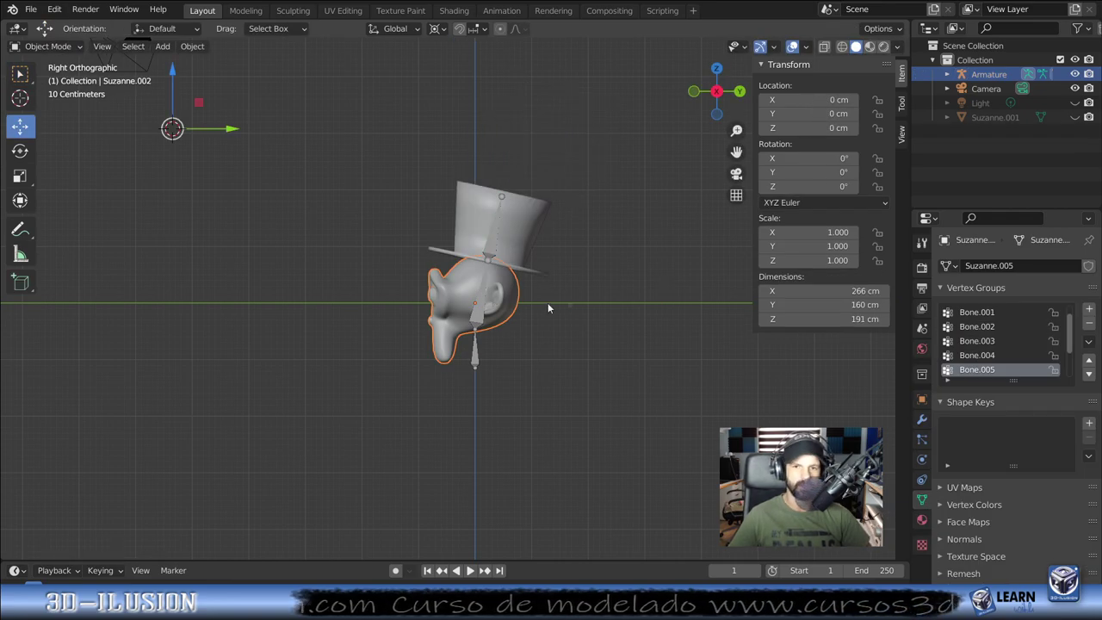
{"action": "key", "text": "ctrl+shift+z"}
Step: Rotate Bone.001 slightly (W 0.999, X 0.022, Z -0.031) to tilt head and hat
{"action": "key", "text": "r"}
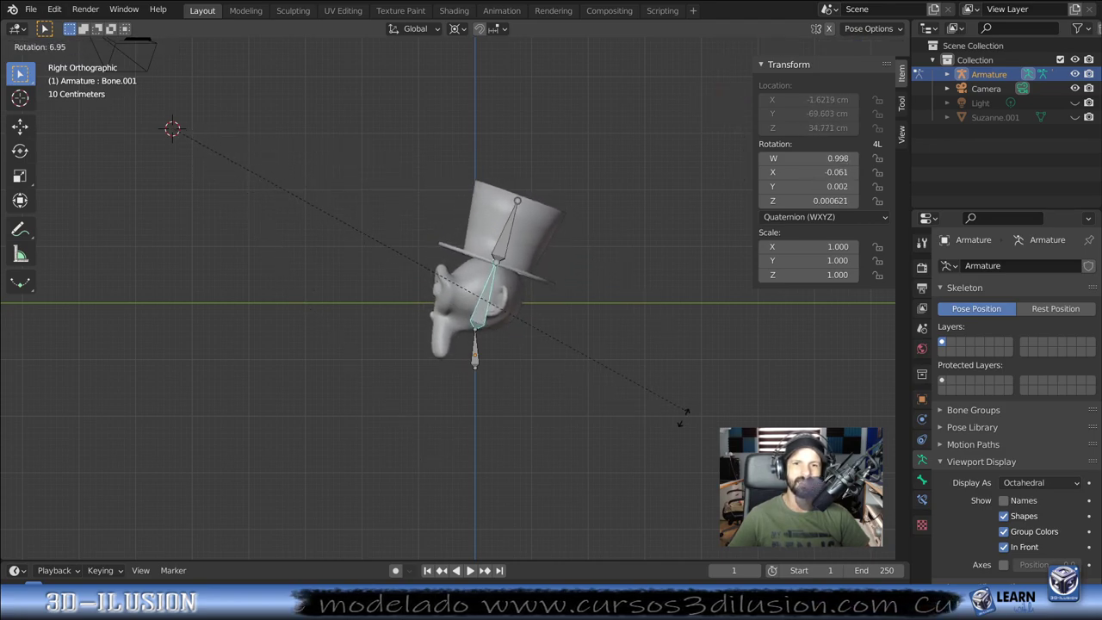
{"action": "left_click", "coordinate": [533, 285]}
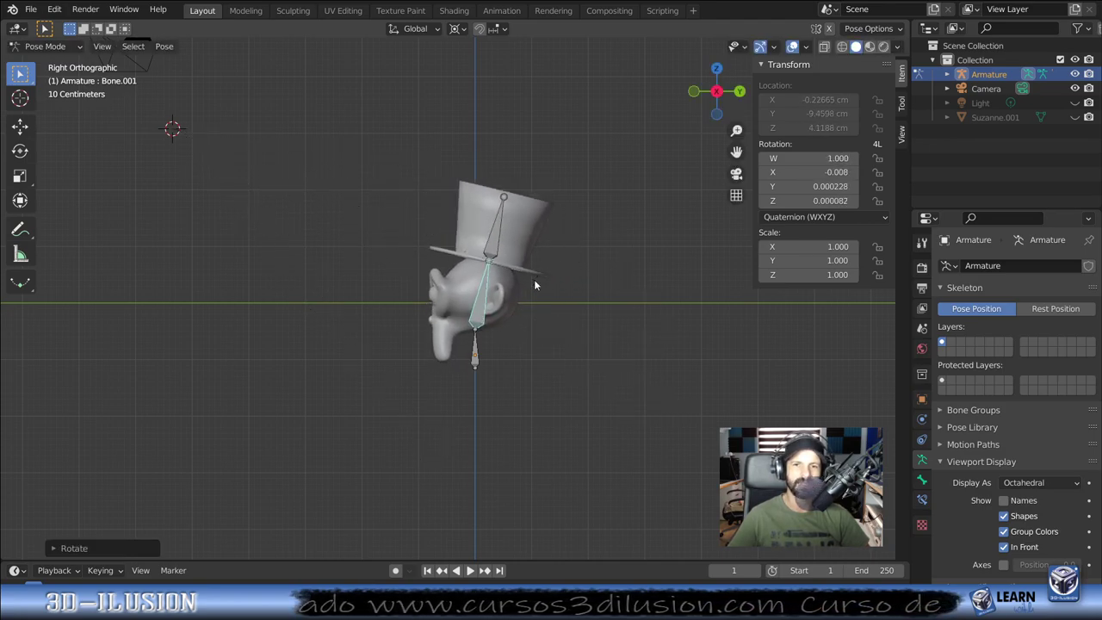
{"action": "key", "text": "shift+s"}
{"action": "left_click", "coordinate": [510, 375]}
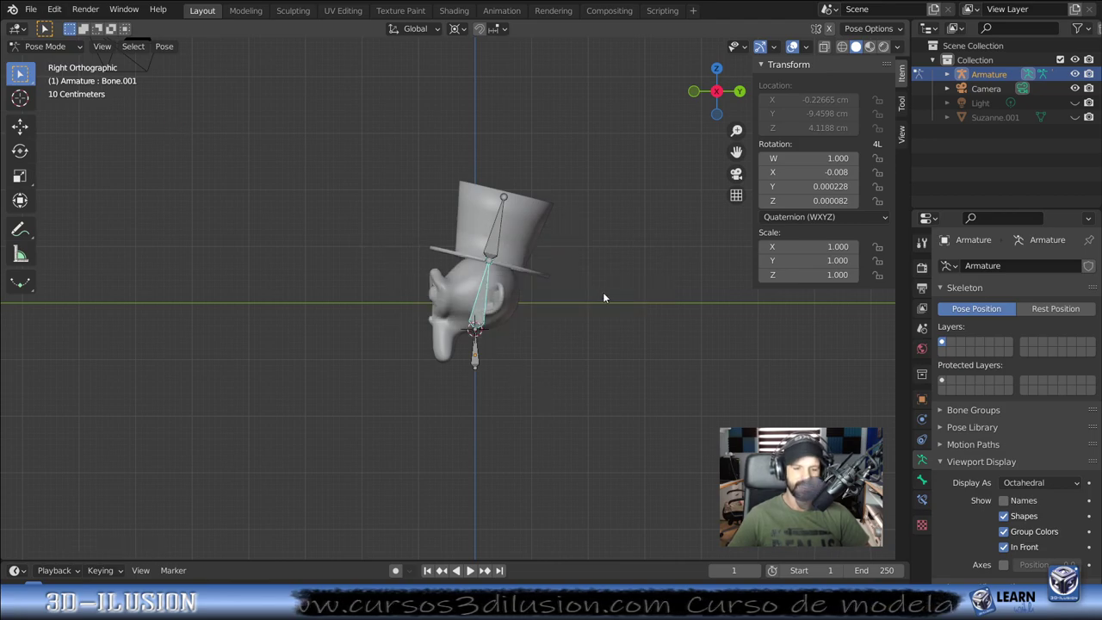
{"action": "key", "text": "r"}
{"action": "left_click", "coordinate": [583, 272]}
{"action": "mouse_move", "coordinate": [512, 334]}
{"action": "middle_mouse_down"}
{"action": "mouse_move", "coordinate": [543, 318]}
{"action": "mouse_move", "coordinate": [603, 324]}
{"action": "middle_mouse_up"}
{"action": "key", "text": "r"}
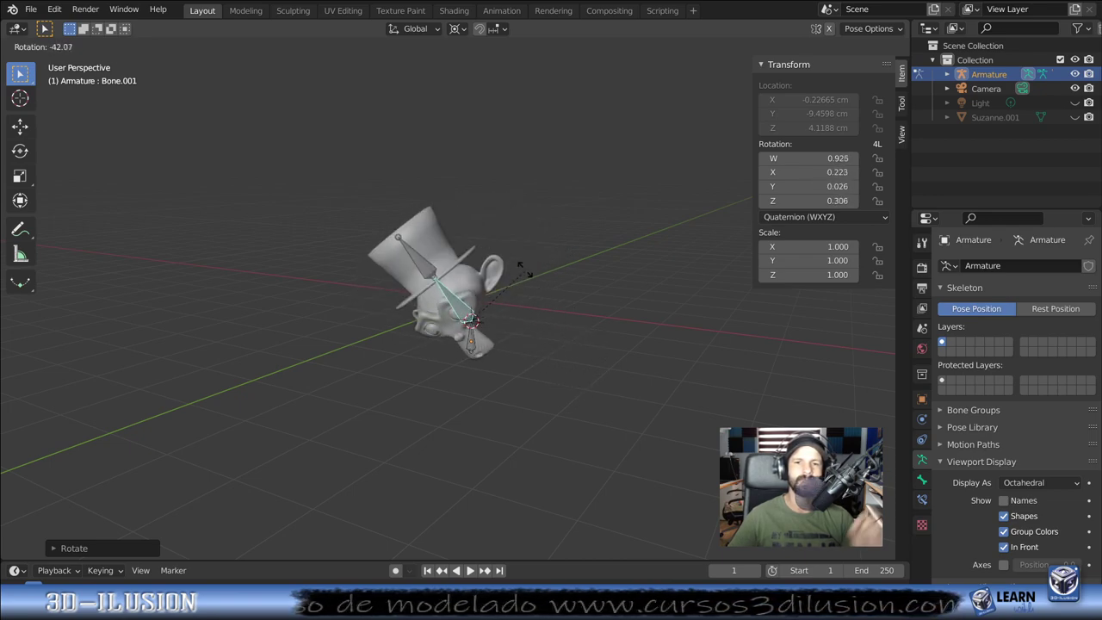
{"action": "left_click", "coordinate": [538, 324]}
{"action": "middle_click_drag", "start_coordinate": [538, 323], "coordinate": [452, 303]}
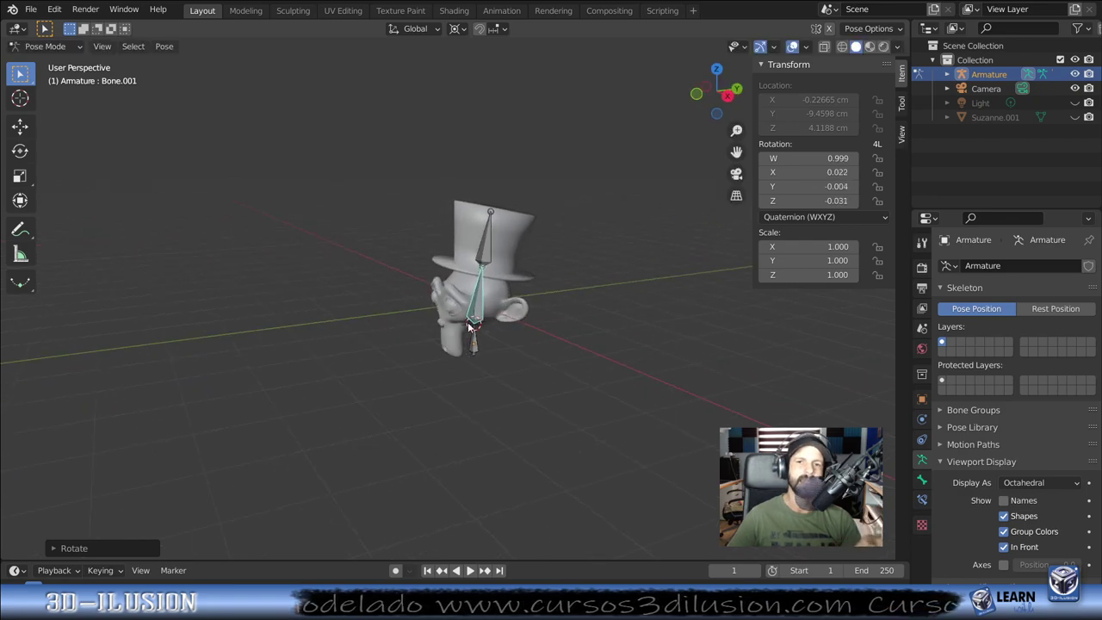
Step: Move Bone.002 to X 14.444, Y 108.84, Z -99.829 cm, lifting the hat above the head
{"action": "scroll", "coordinate": [459, 308], "scroll_direction": "up", "scroll_amount": 2}
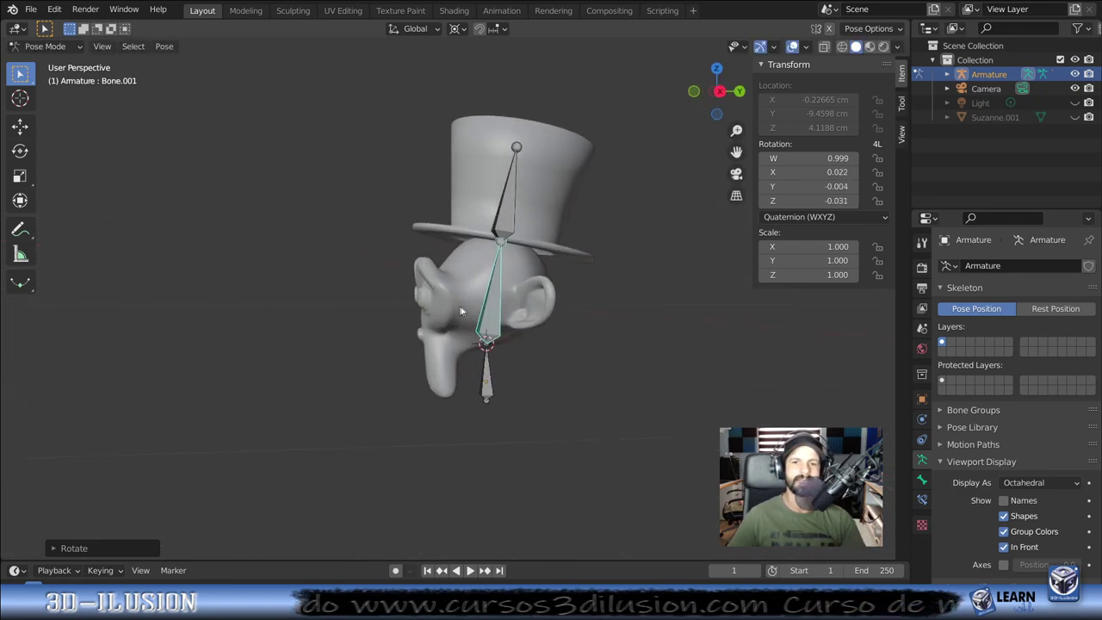
{"action": "left_click", "coordinate": [505, 228]}
{"action": "key", "text": "g"}
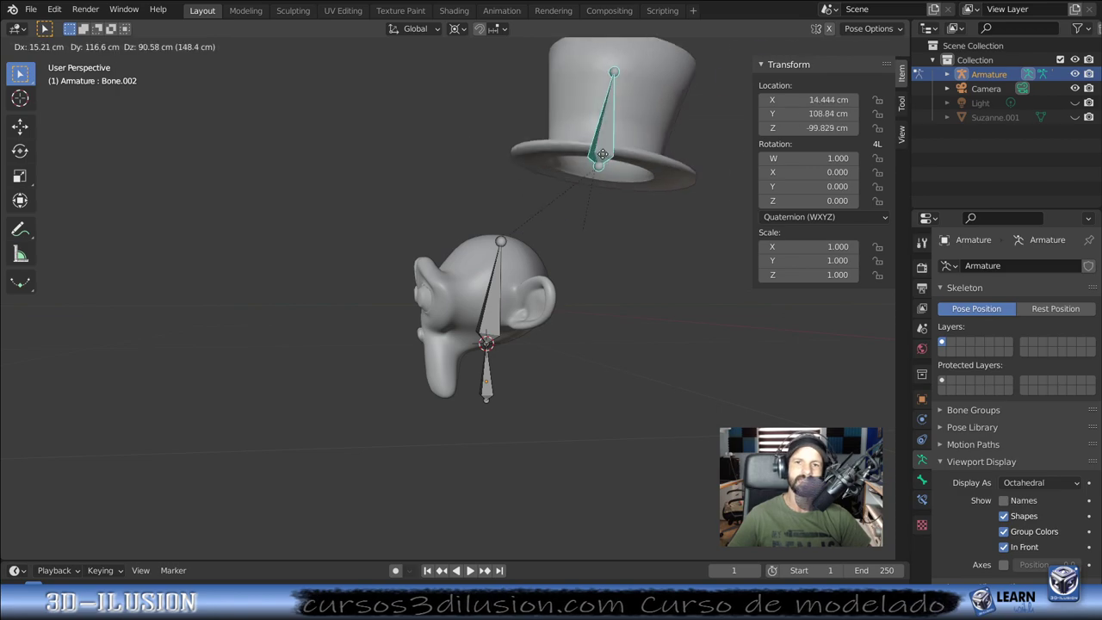
{"action": "left_click", "coordinate": [605, 137]}
{"action": "middle_click_drag", "start_coordinate": [506, 226], "coordinate": [627, 216]}
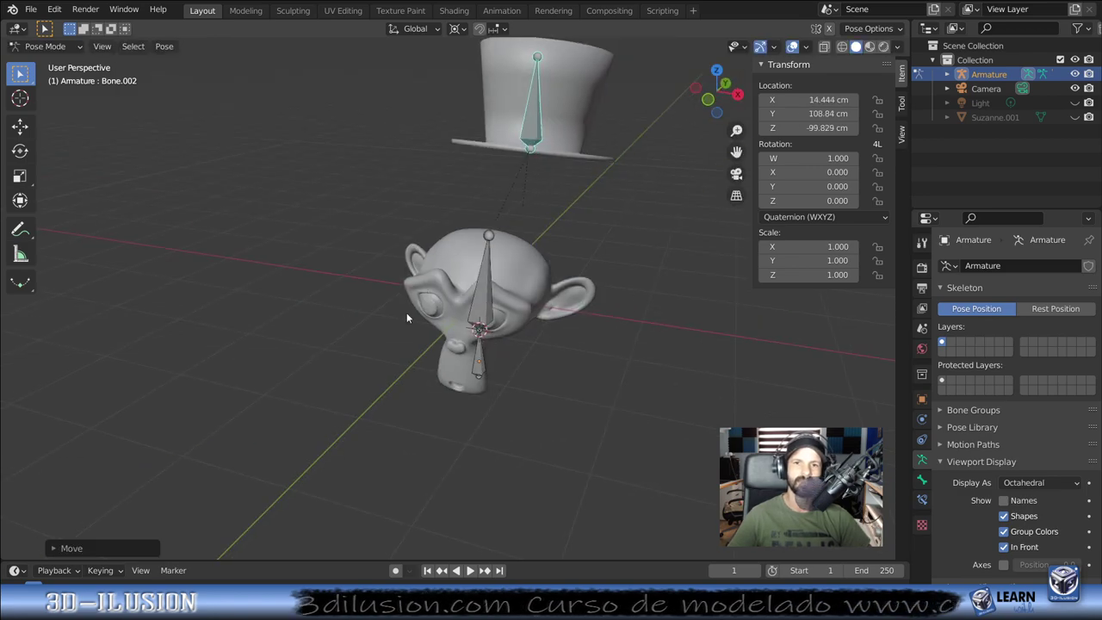